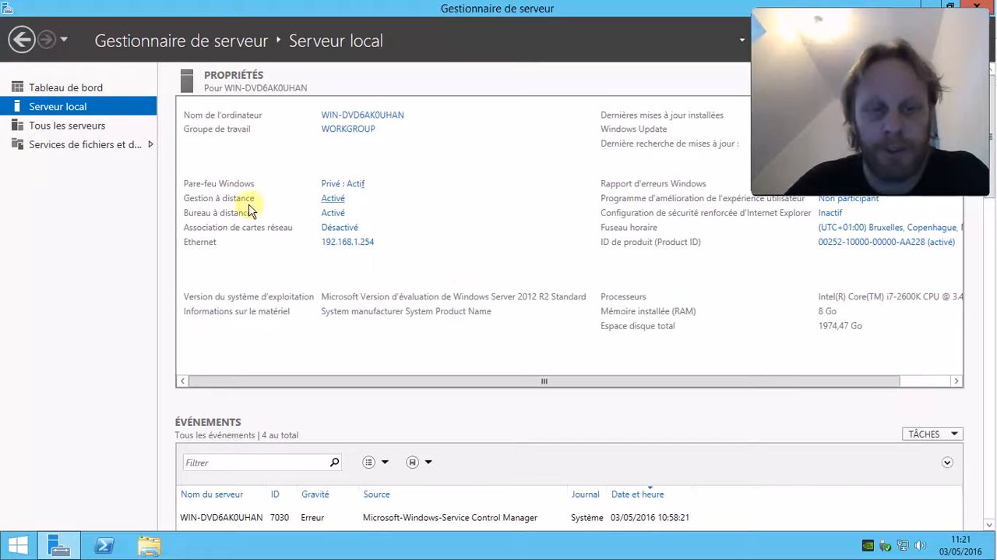
Open the computer's System Properties from the computer name and review the advanced and remote desktop tabs.
click(674, 381)
drag(673, 380, 725, 380)
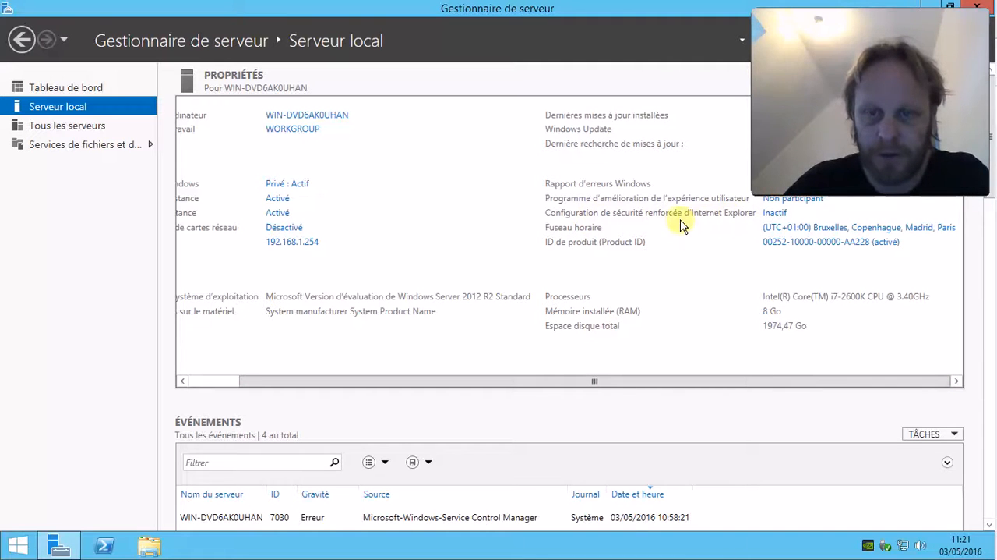
drag(664, 381, 460, 371)
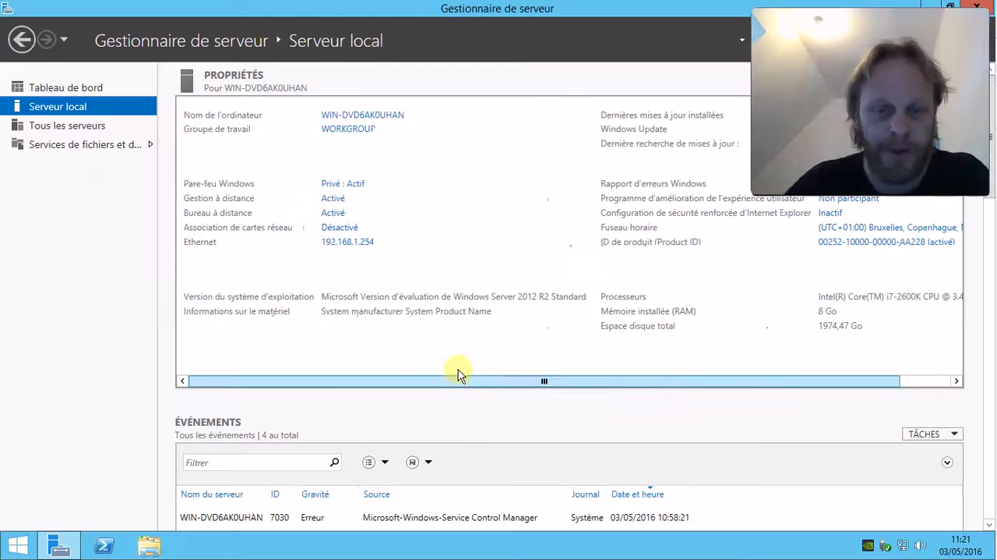
click(382, 115)
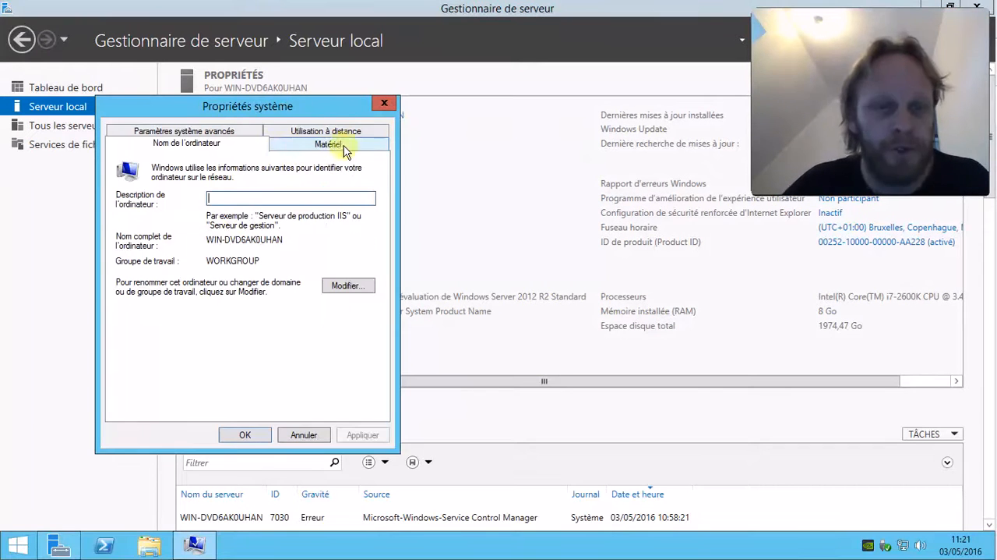
click(248, 133)
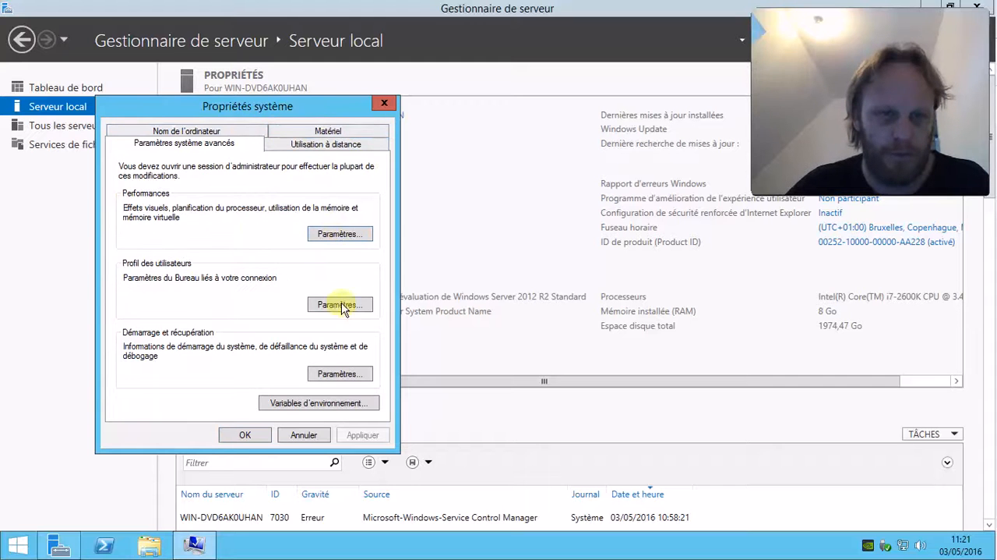
click(328, 148)
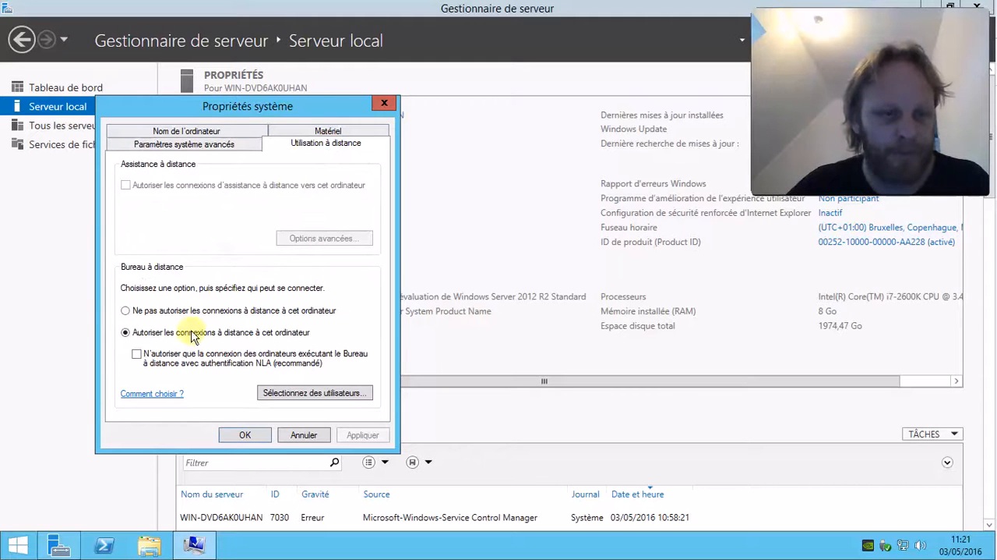
click(226, 143)
click(220, 132)
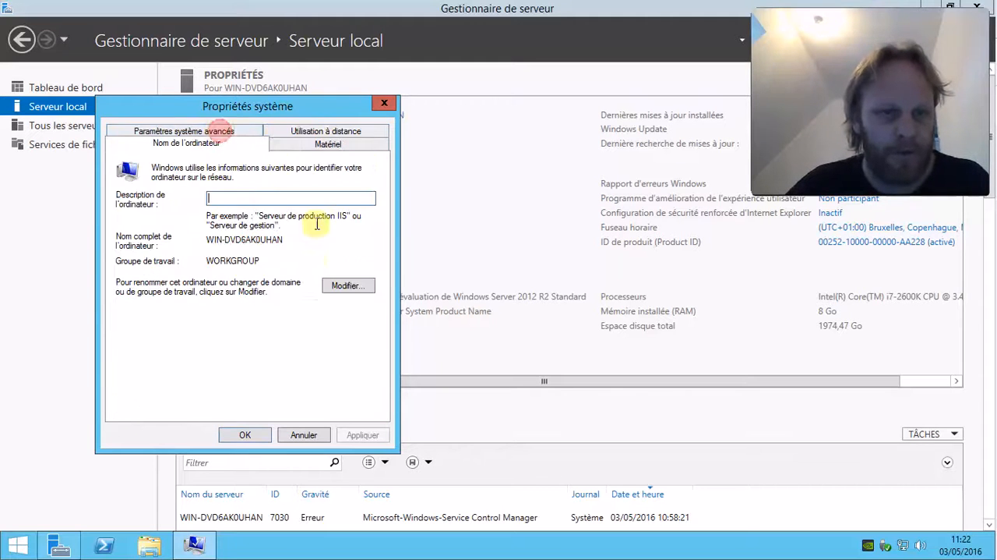
Rename the computer to AD01, keep it in WORKGROUP, and restart the server now to apply the change.
click(340, 289)
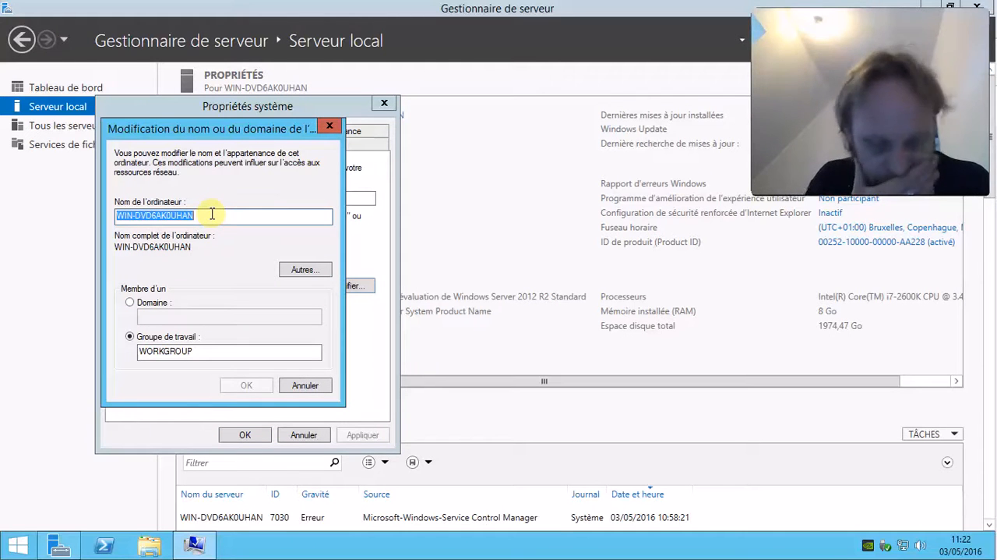
text(AD01)
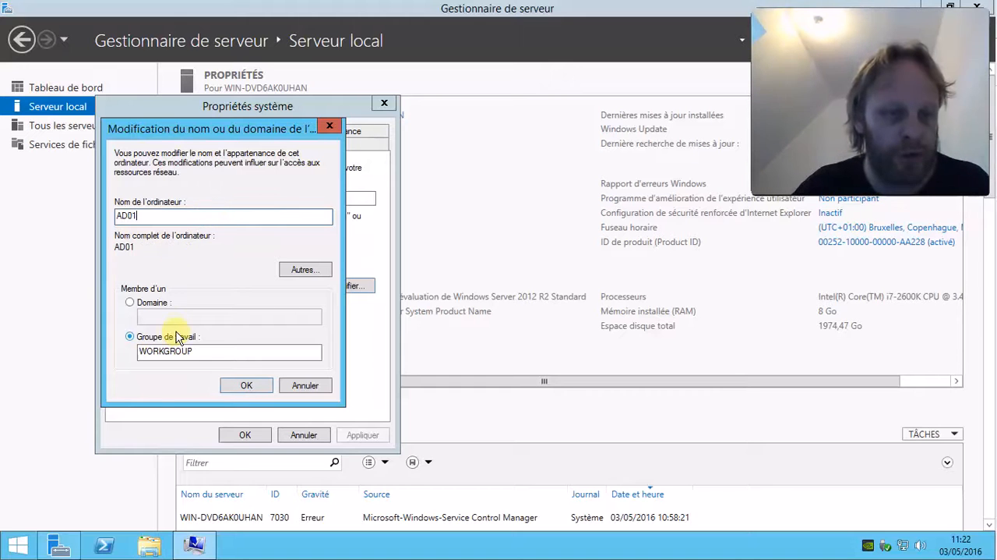
click(259, 384)
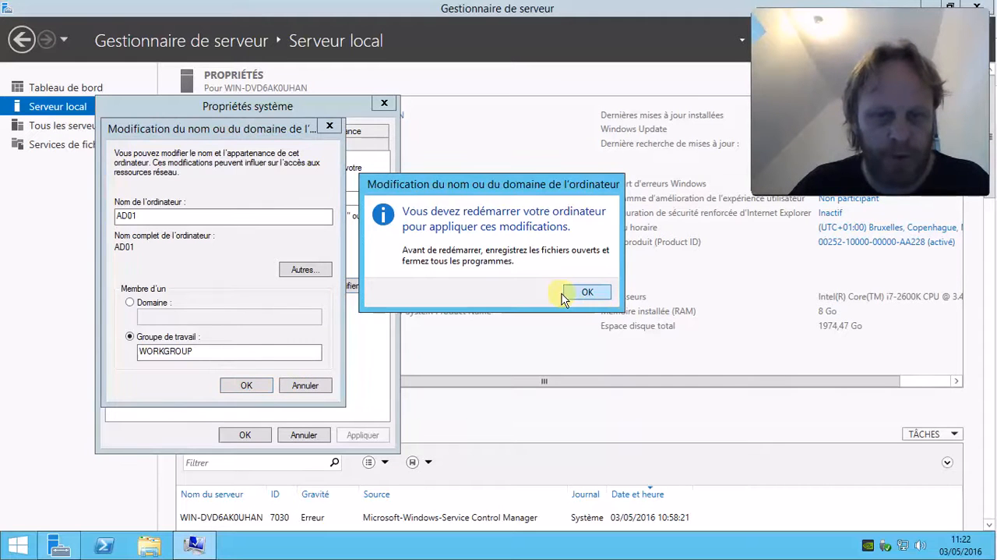
click(588, 292)
click(243, 435)
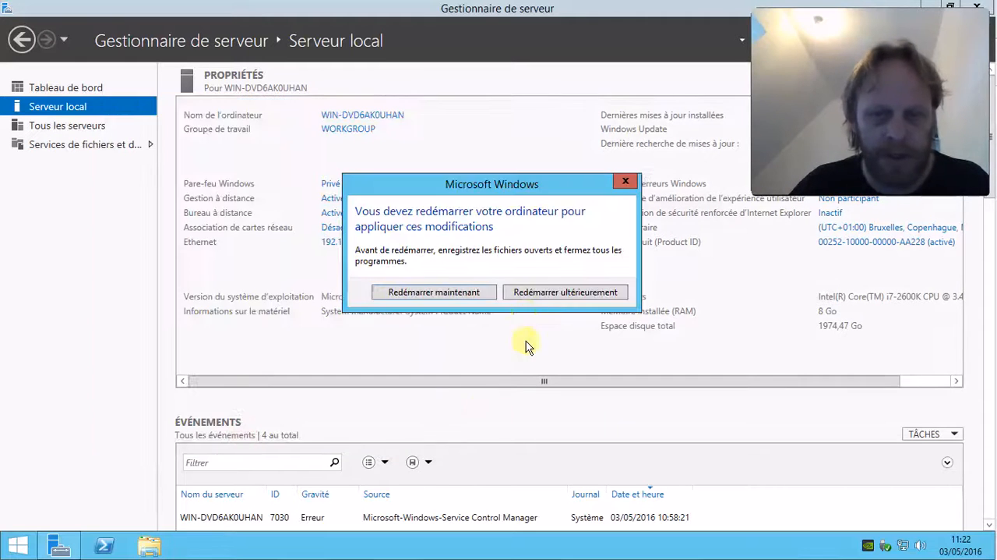
click(460, 294)
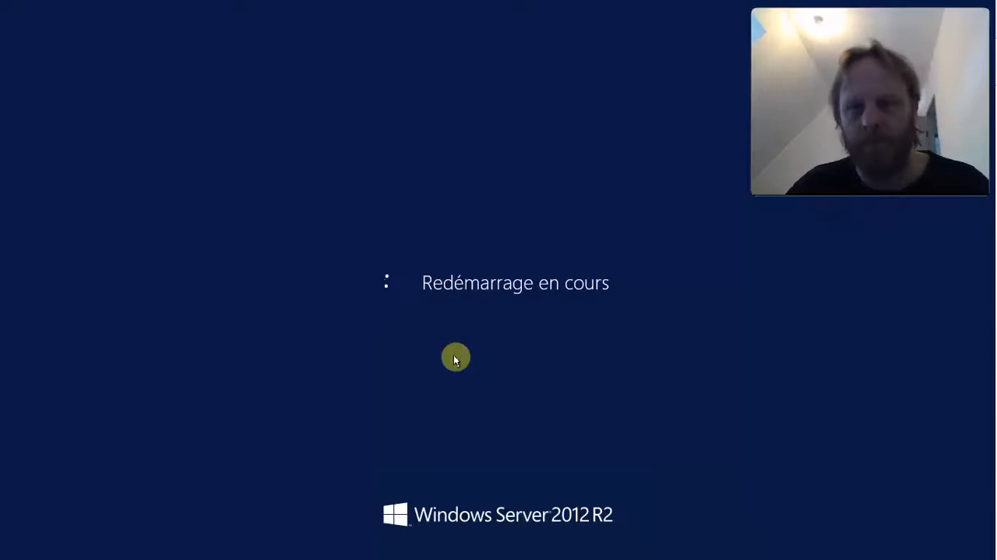
Reconnect to the server at 192.168.1.254 through Remote Desktop Connection.
click(607, 290)
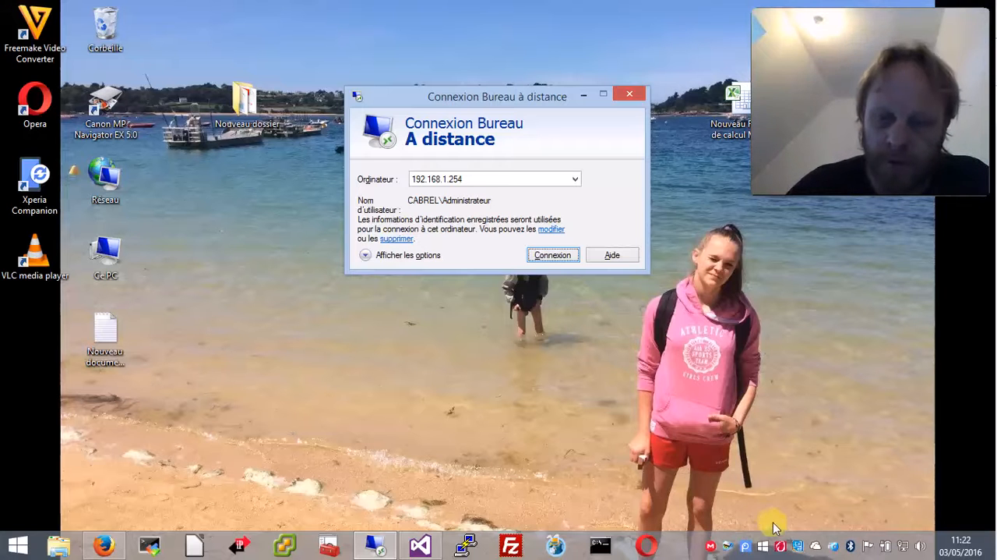
click(746, 548)
right_click(747, 548)
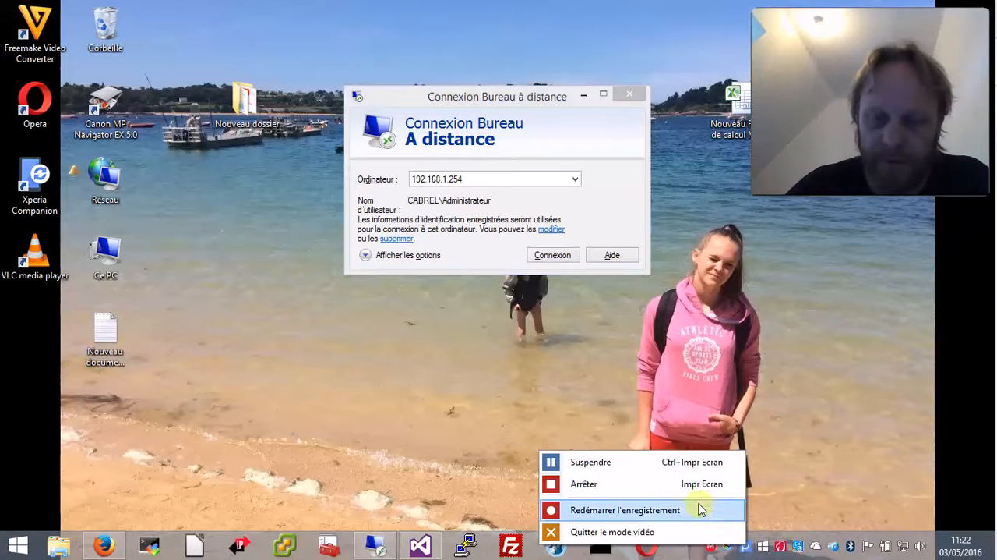
click(652, 463)
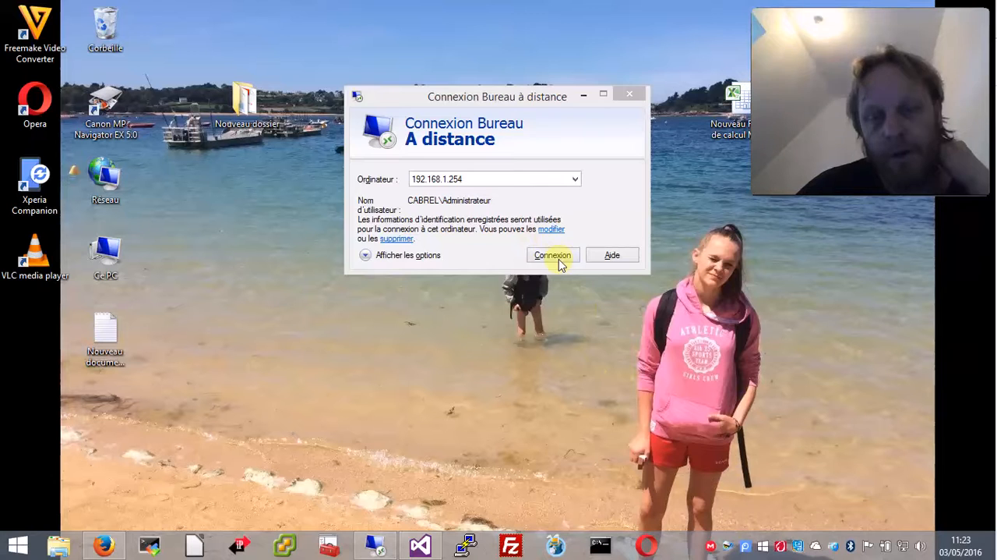
click(553, 255)
click(424, 278)
click(545, 305)
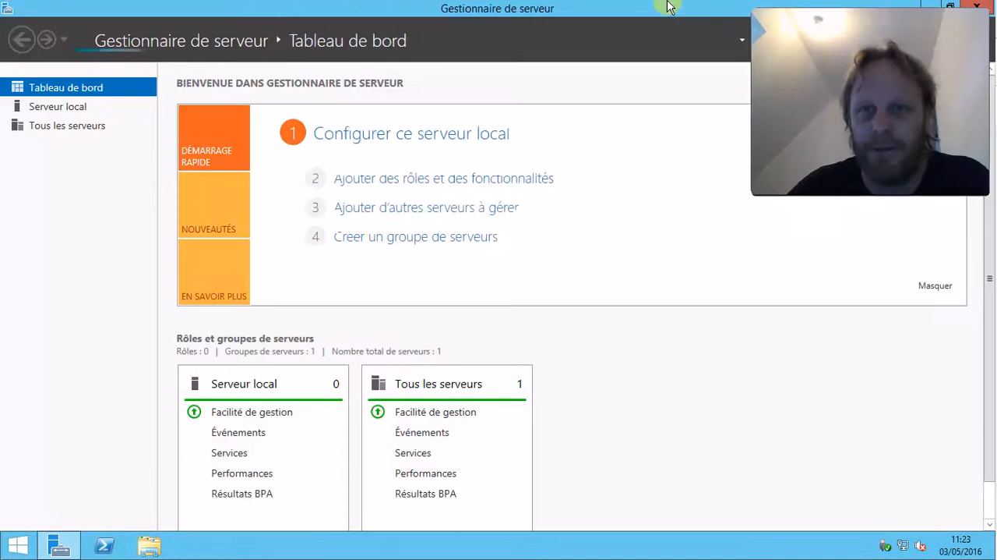
Return to the Local Server properties page to check the computer's new name.
click(660, 9)
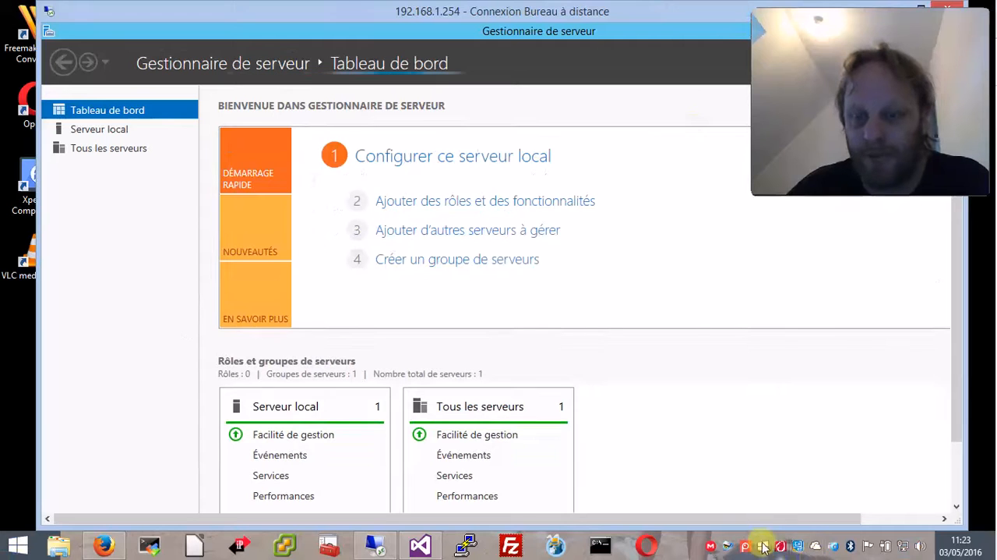
right_click(813, 548)
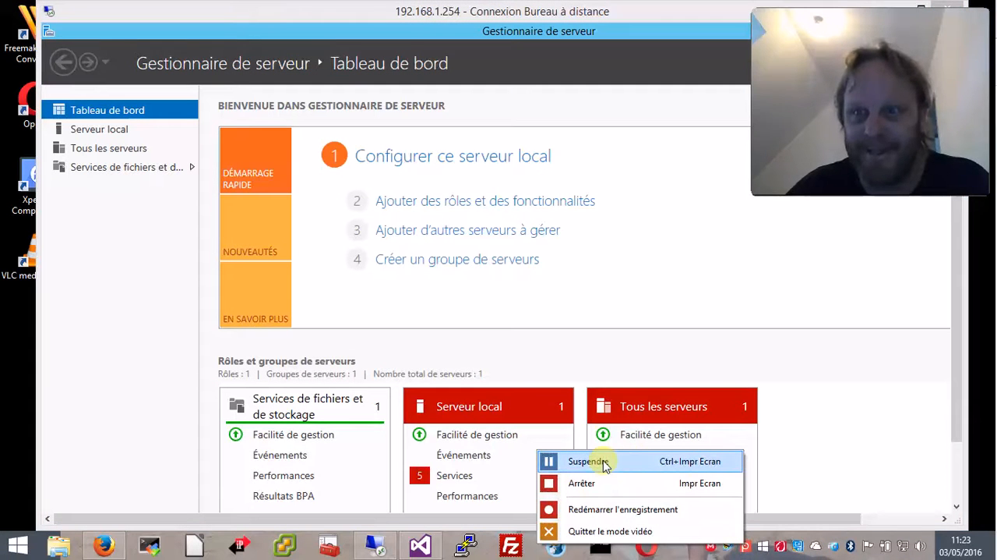
click(589, 461)
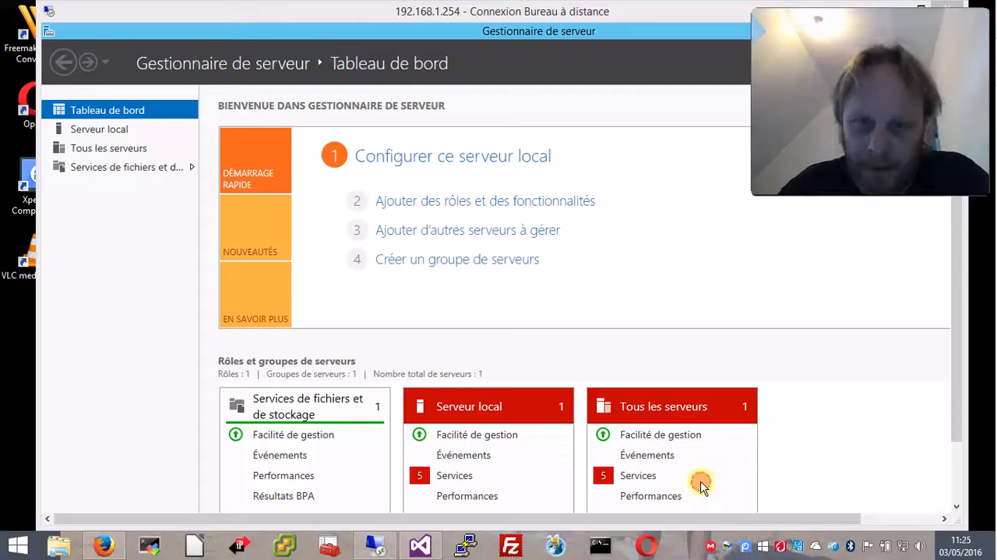
double_click(491, 11)
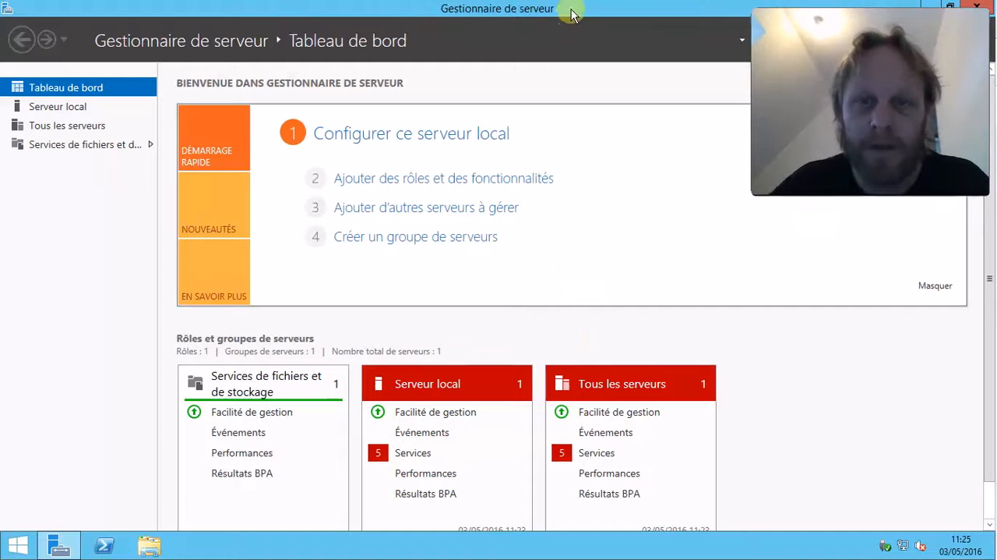
double_click(572, 15)
double_click(507, 53)
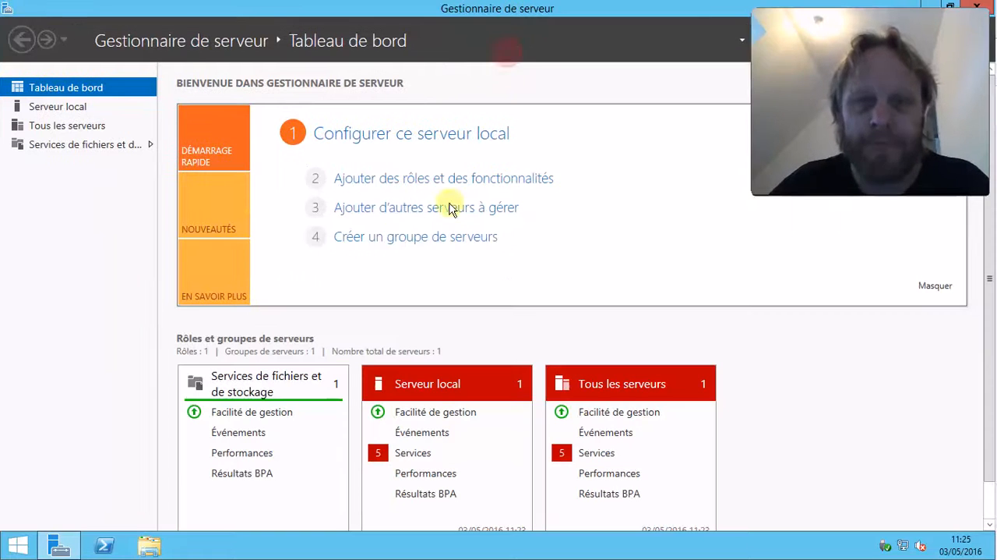
click(67, 109)
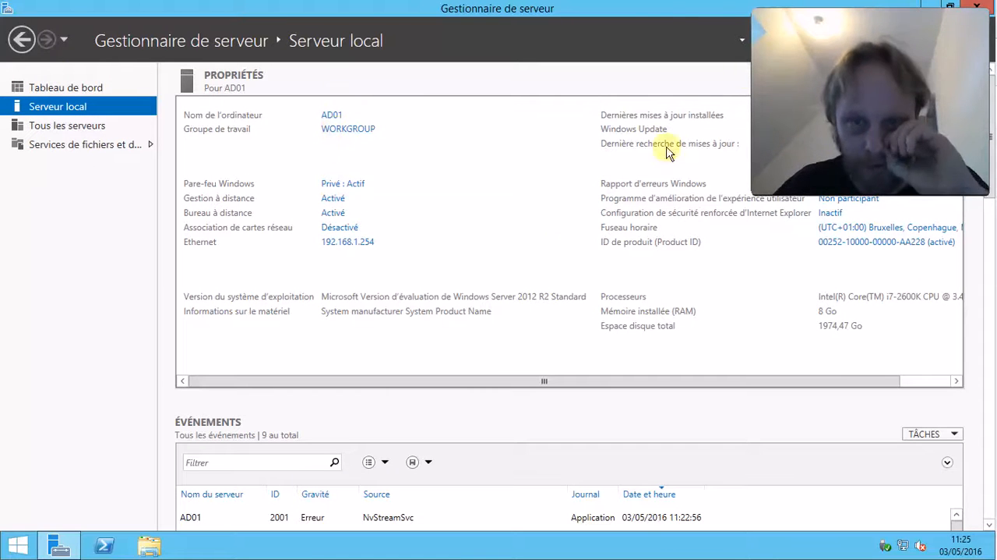
drag(982, 23, 275, 167)
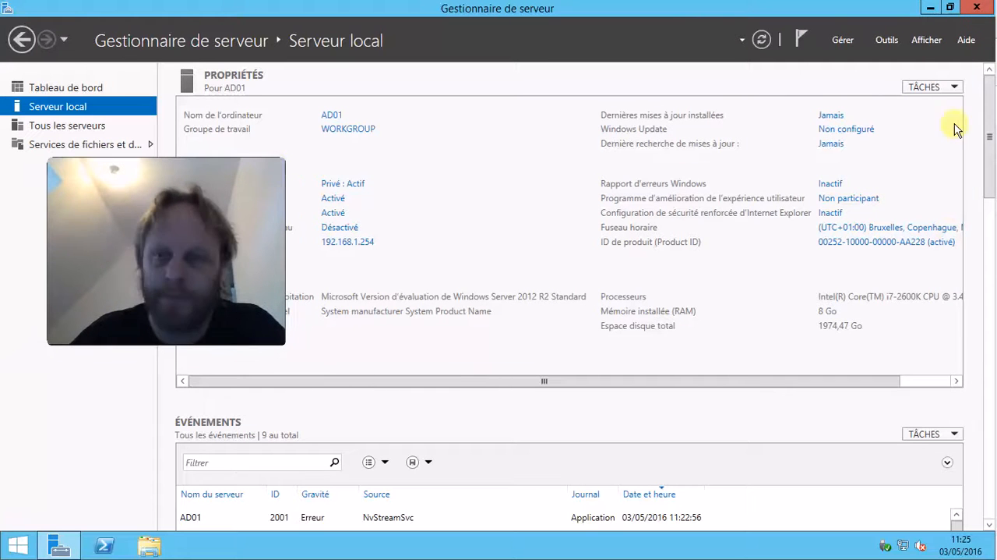
Start the Add Roles and Features wizard, set it to skip the Before You Begin page by default, and continue.
click(889, 40)
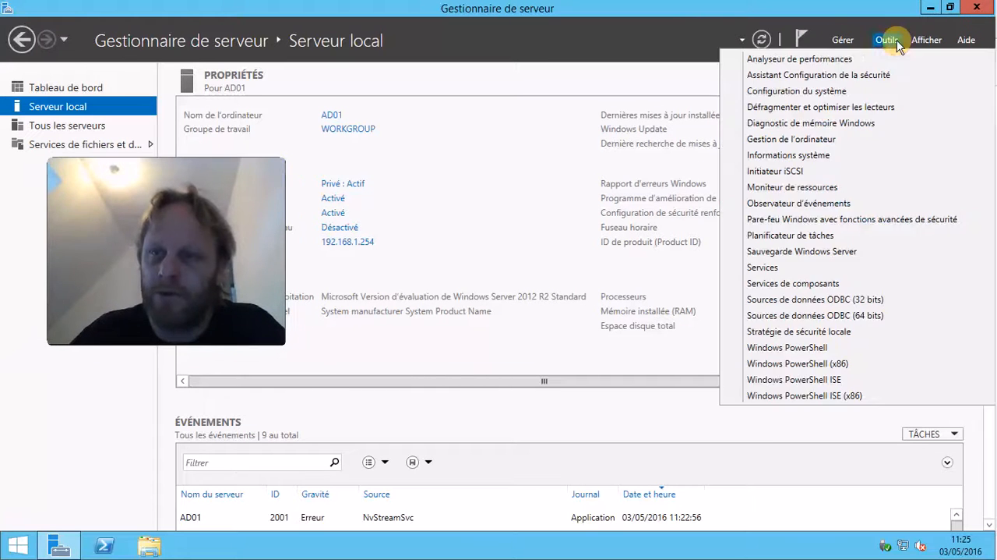
click(842, 45)
click(833, 61)
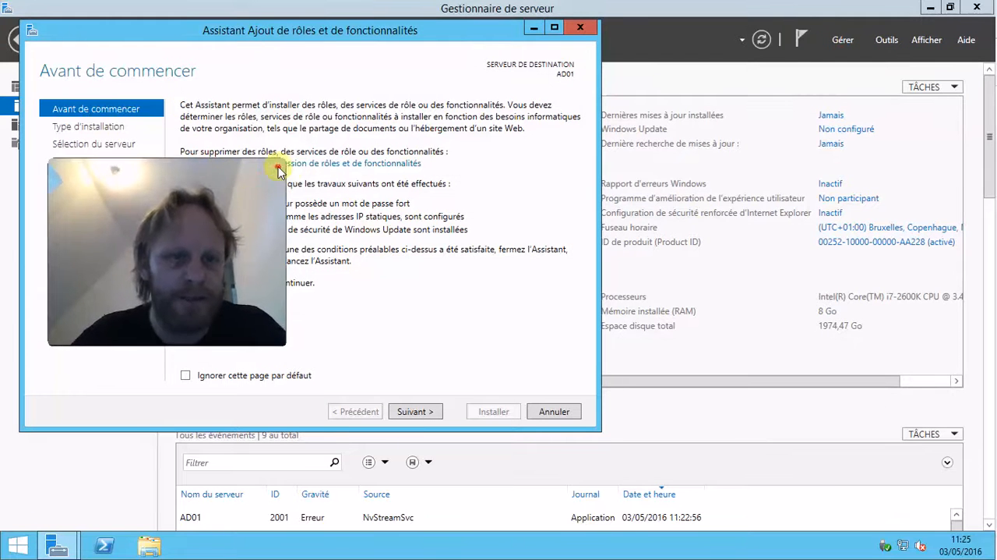
click(238, 377)
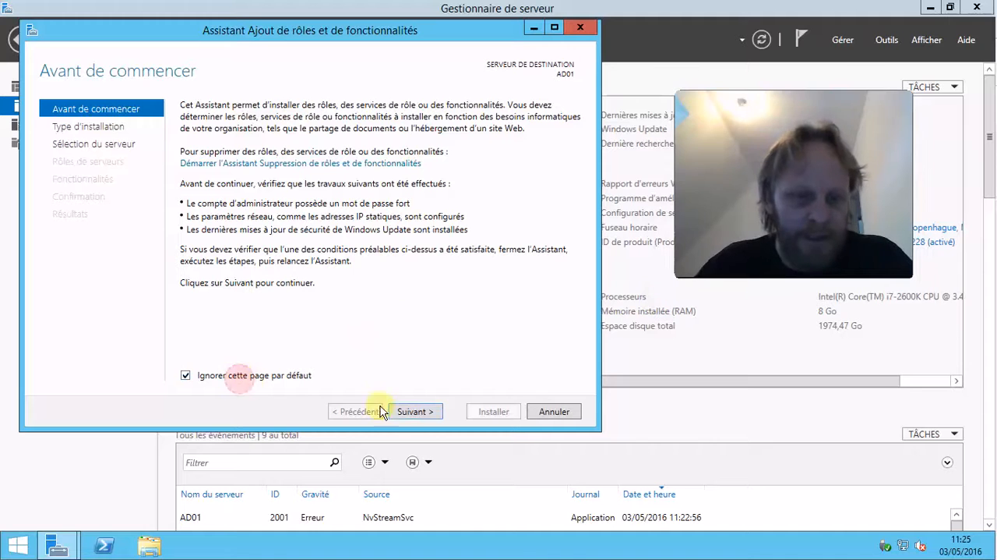
drag(215, 31, 311, 35)
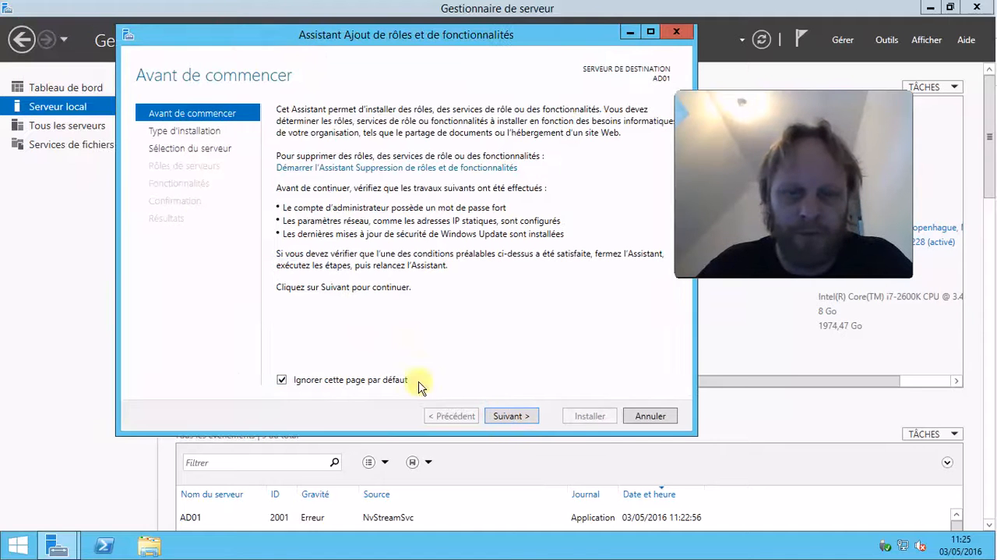
click(518, 417)
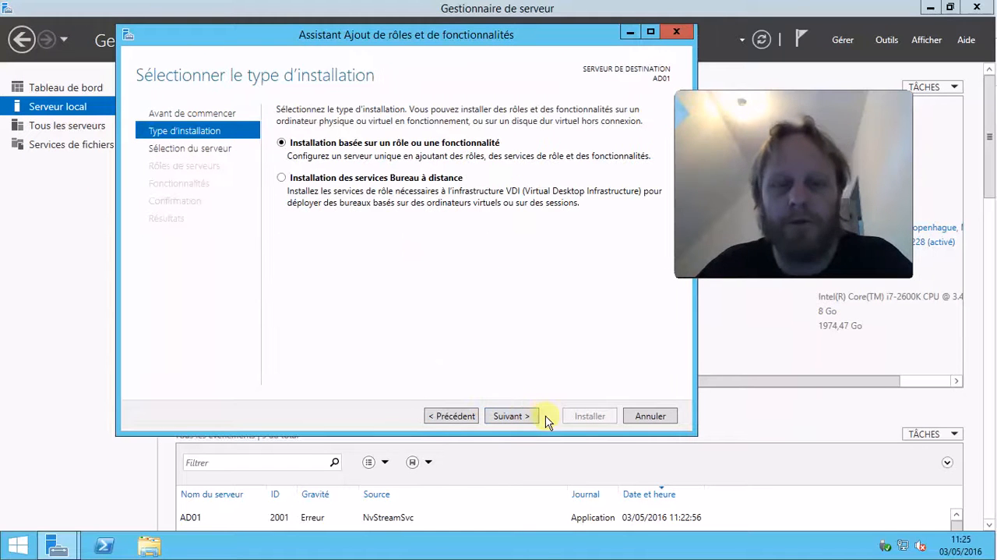
Keep role-based installation on the local server and select the Services AD DS role, adding its required features.
click(523, 416)
click(523, 417)
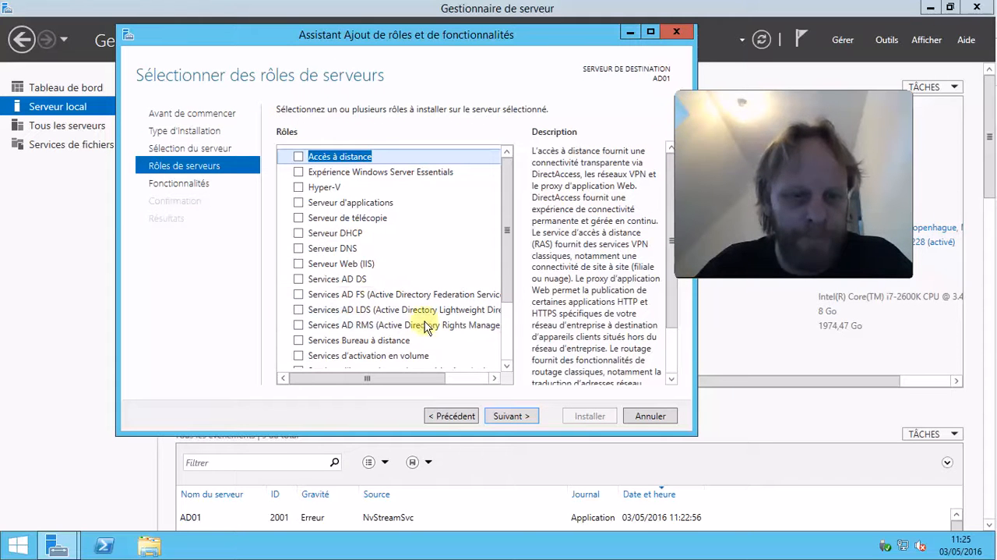
drag(507, 268, 509, 288)
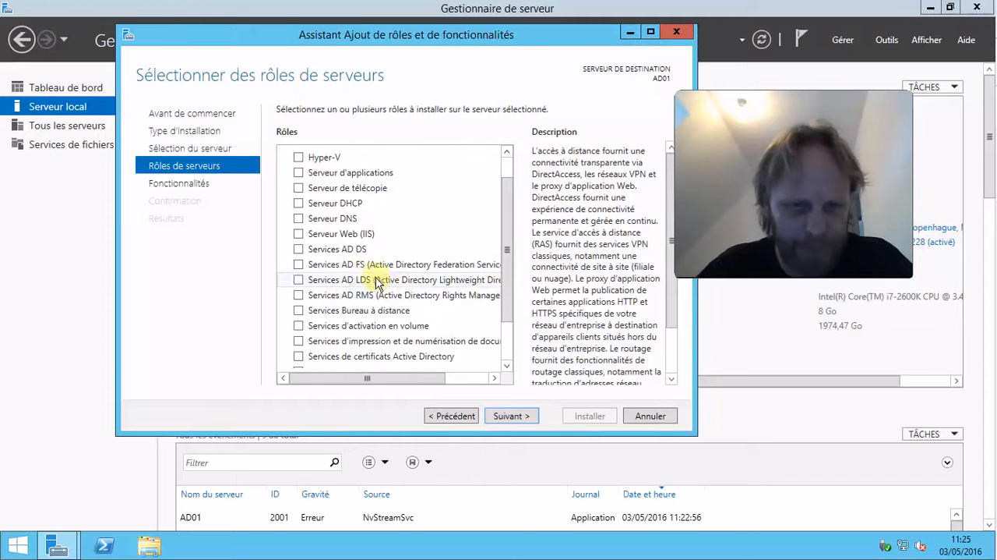
click(298, 248)
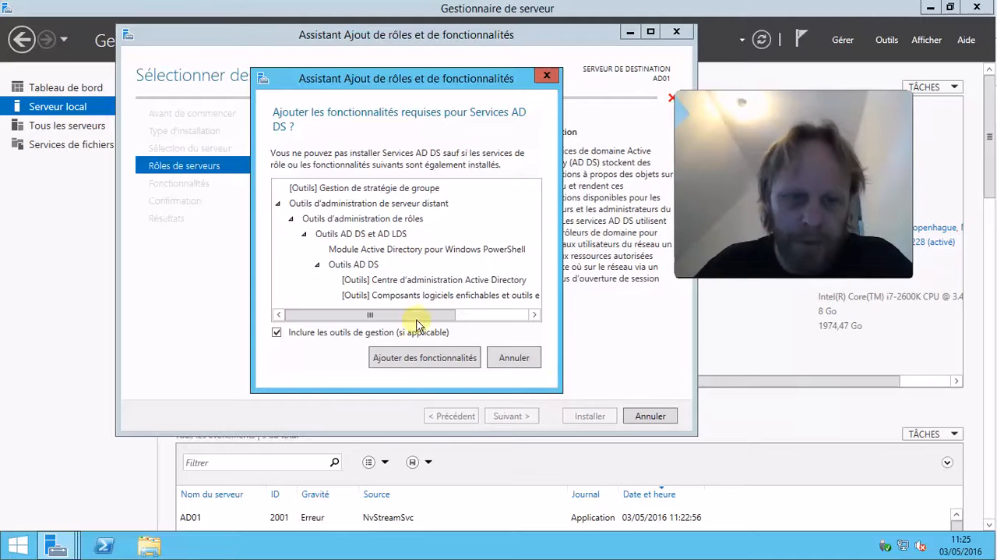
drag(413, 314, 370, 314)
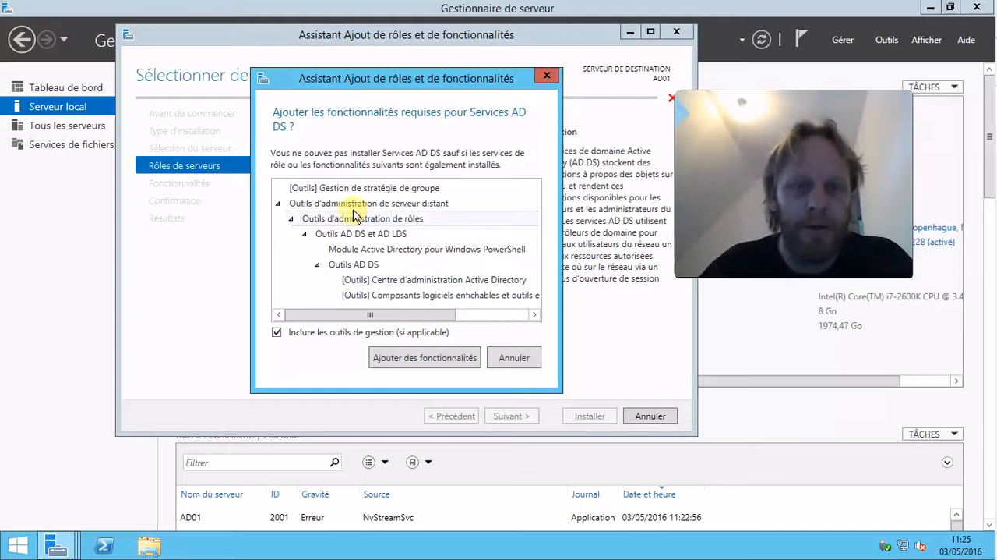
click(434, 362)
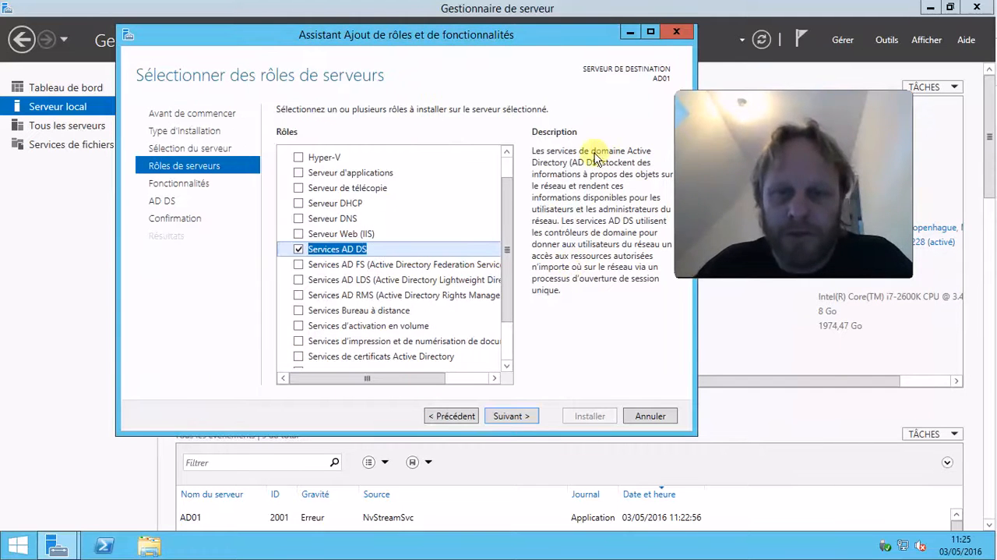
Advance past the features and AD DS pages to the installation confirmation page.
drag(567, 31, 558, 39)
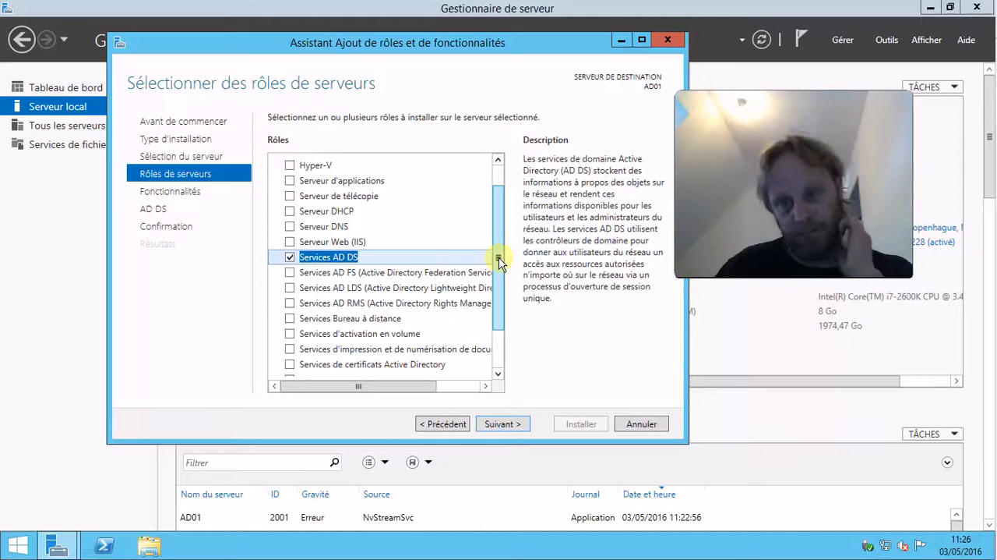
click(502, 424)
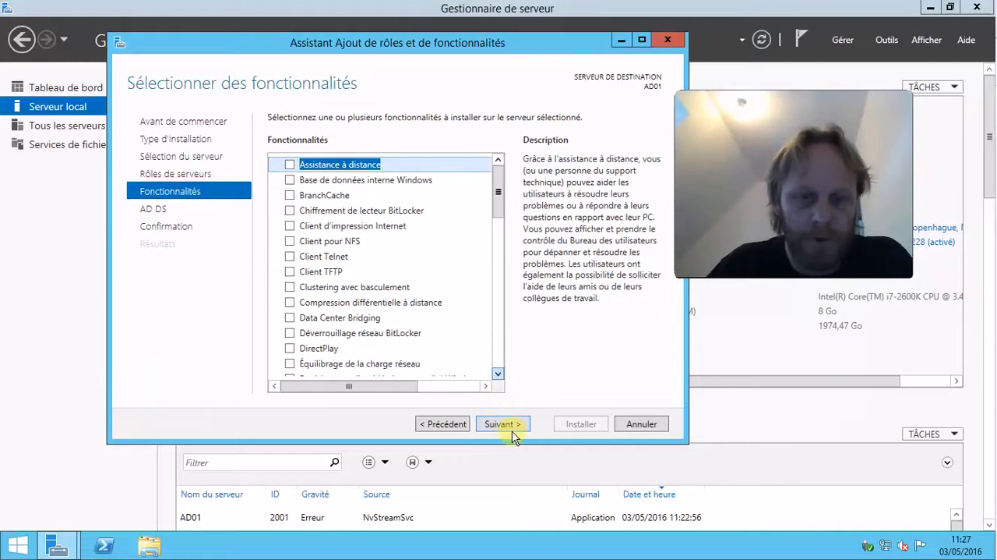
click(515, 428)
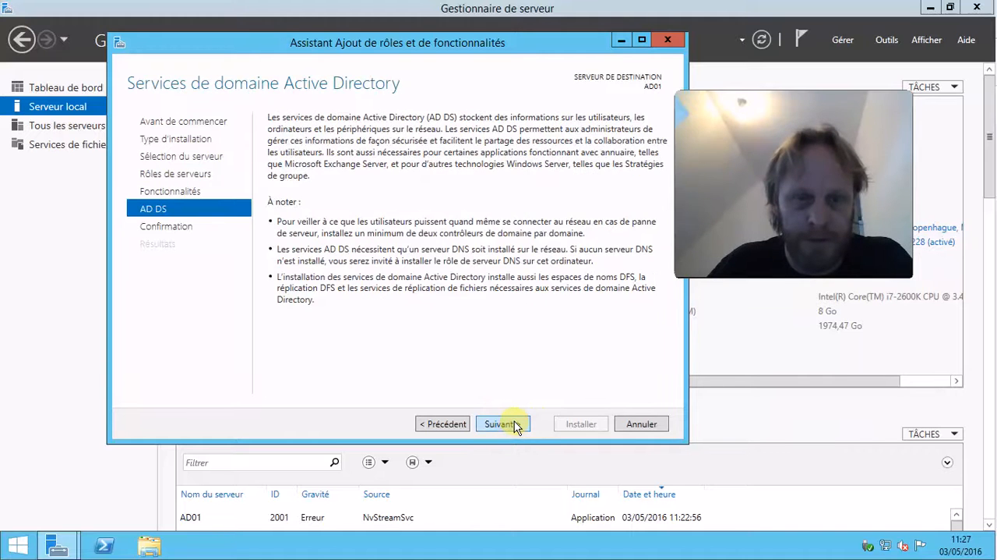
click(514, 424)
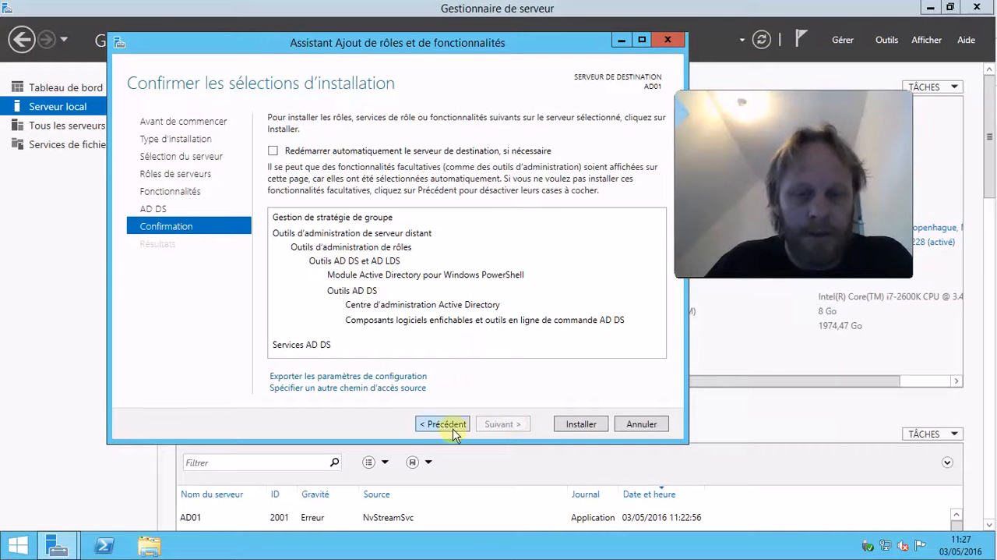
Start installing the selected AD DS role and its features on AD01.
click(573, 425)
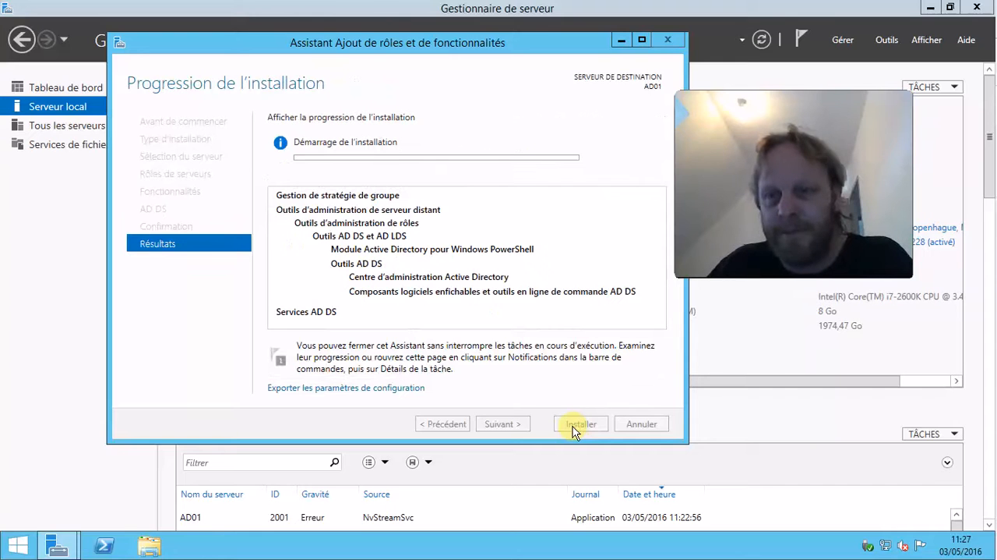
mouse_move(551, 3)
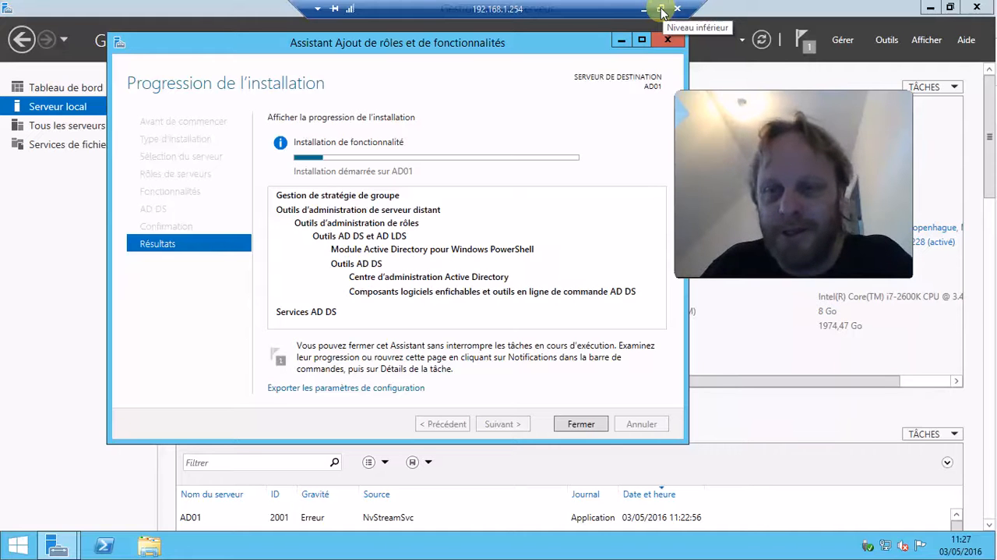
click(661, 11)
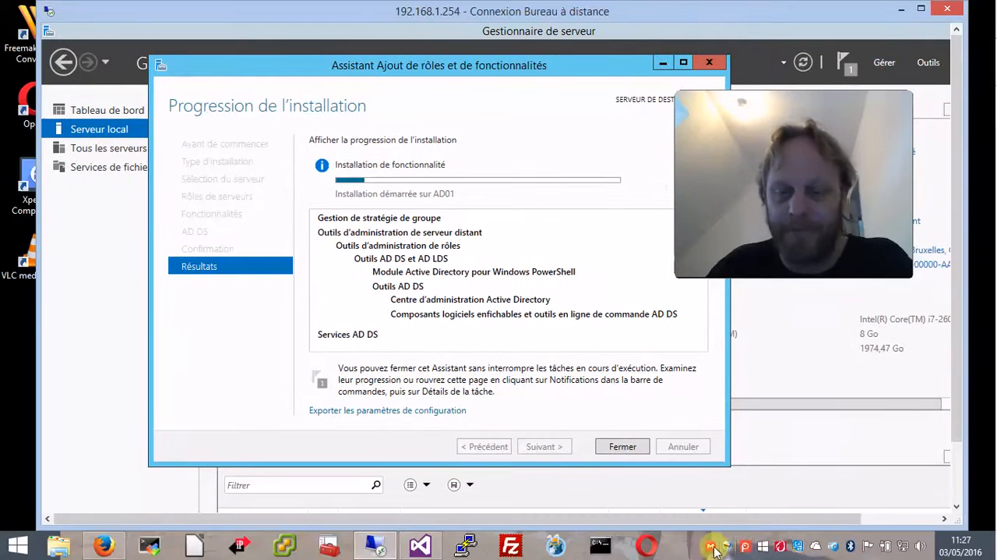
right_click(744, 545)
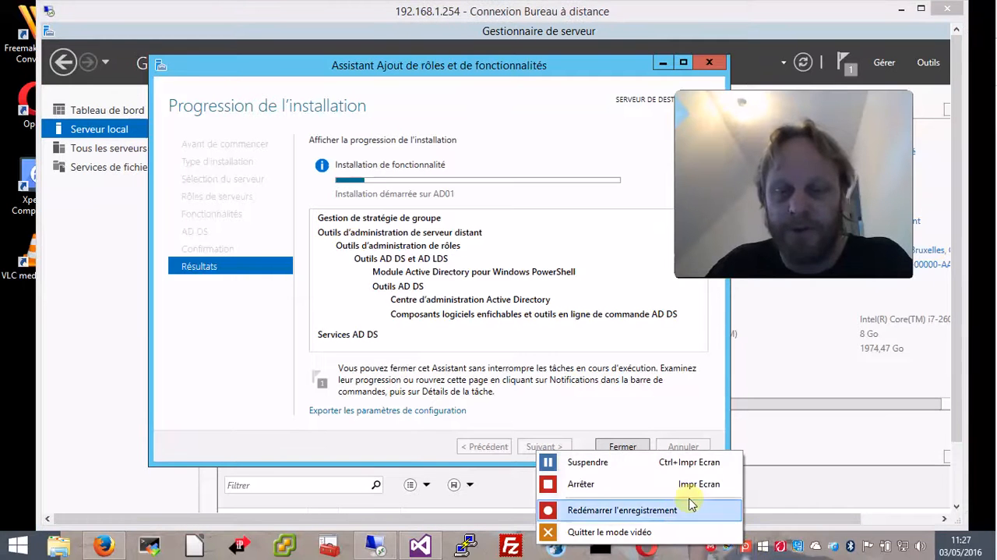
click(653, 465)
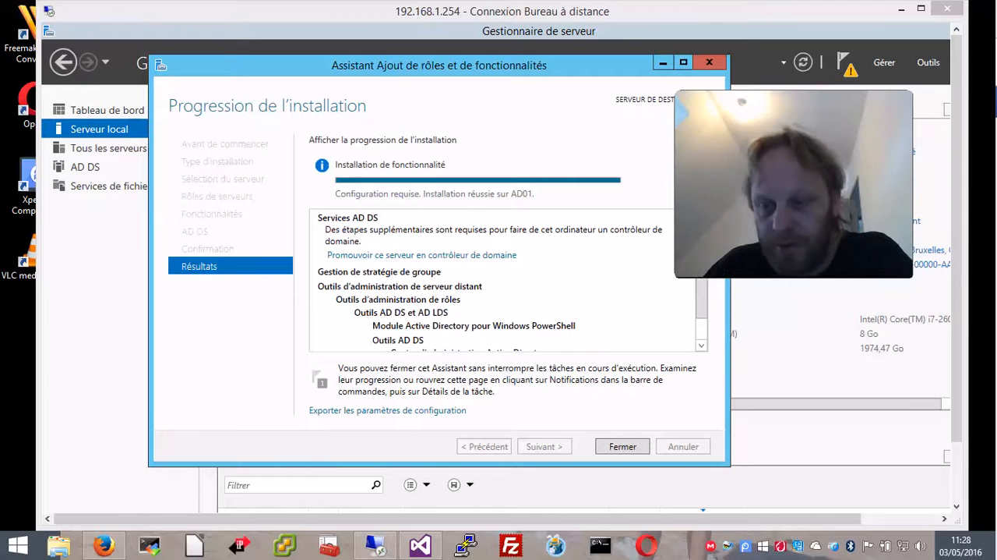
double_click(452, 11)
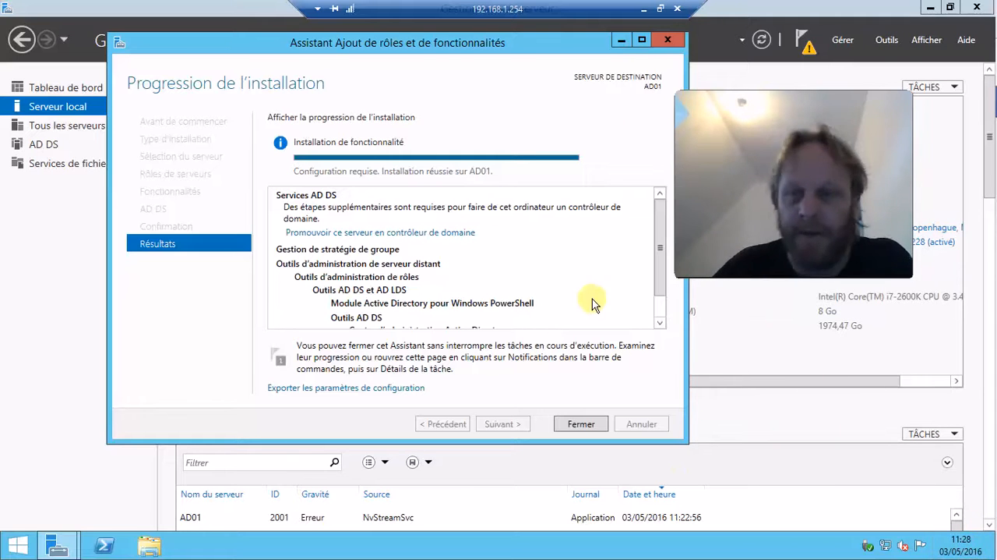
Close the finished installation wizard and launch promotion of this server to a domain controller.
click(579, 423)
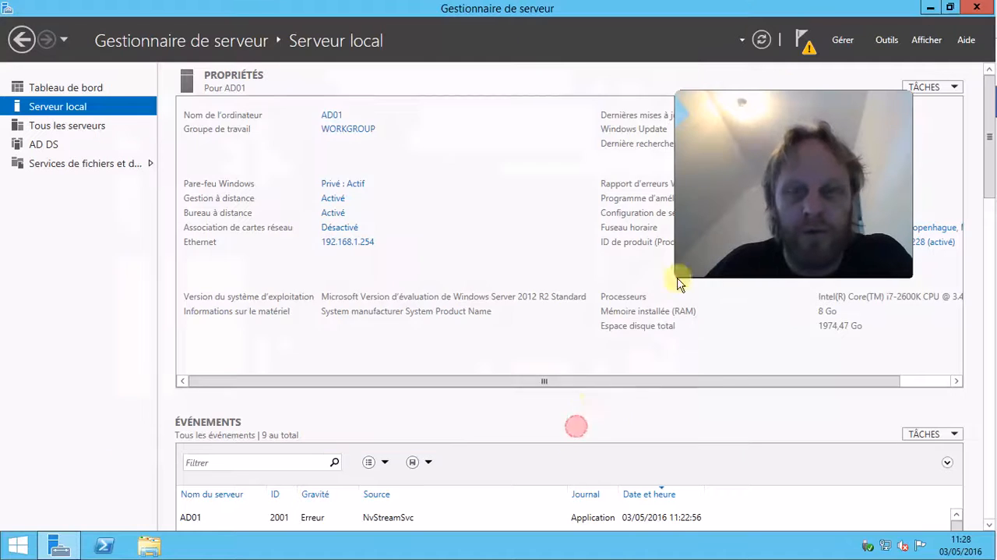
click(805, 46)
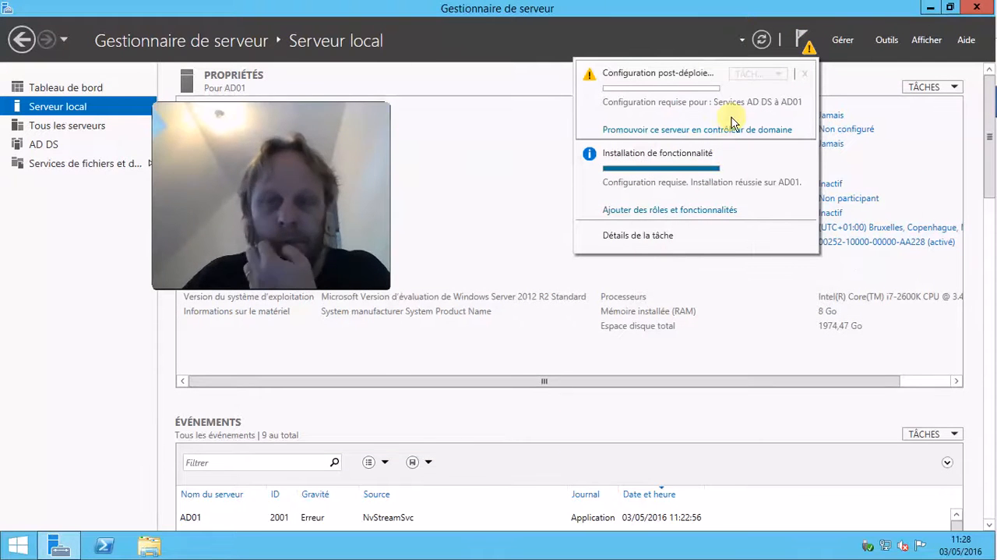
click(765, 130)
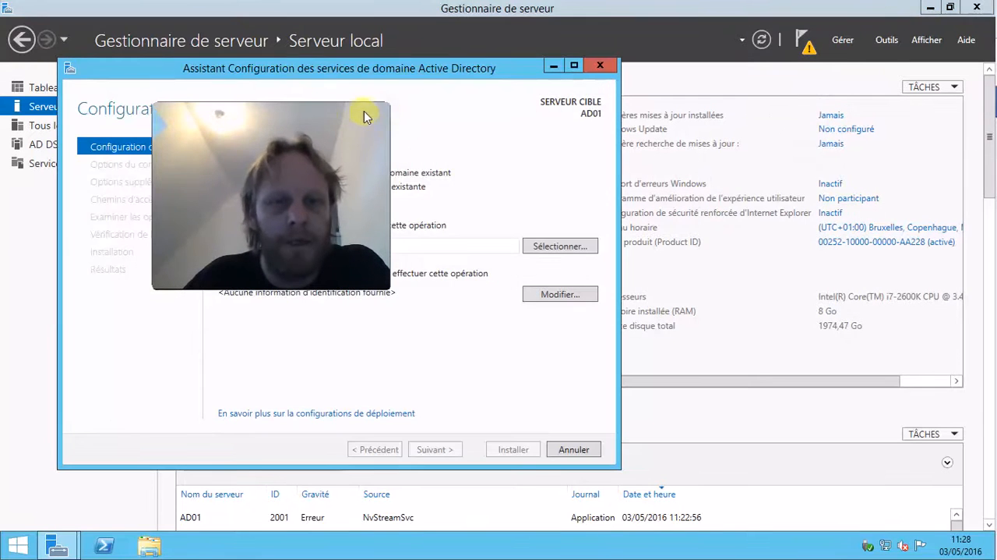
Choose to add a new forest with root domain name racine and try to continue.
drag(378, 108, 931, 79)
click(496, 69)
drag(534, 68, 594, 76)
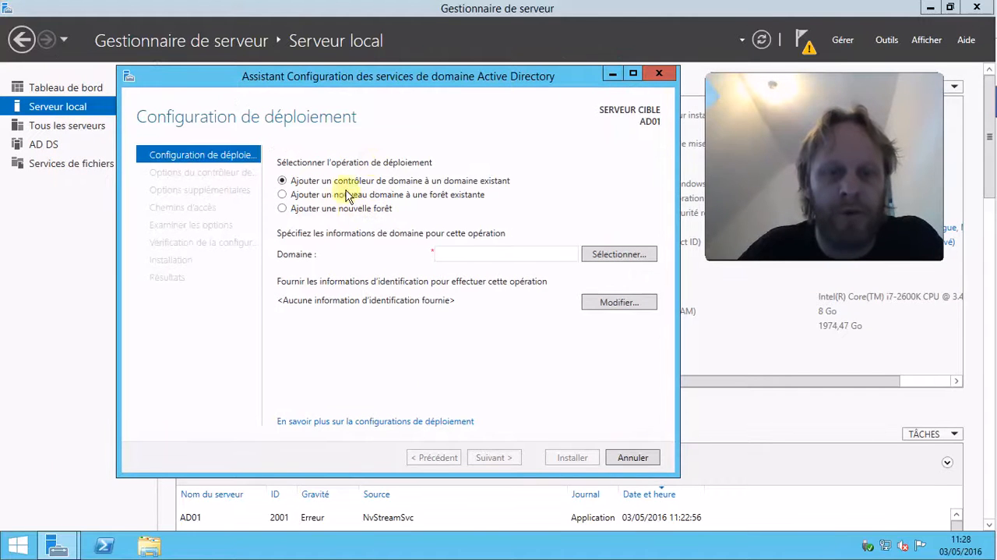
click(355, 217)
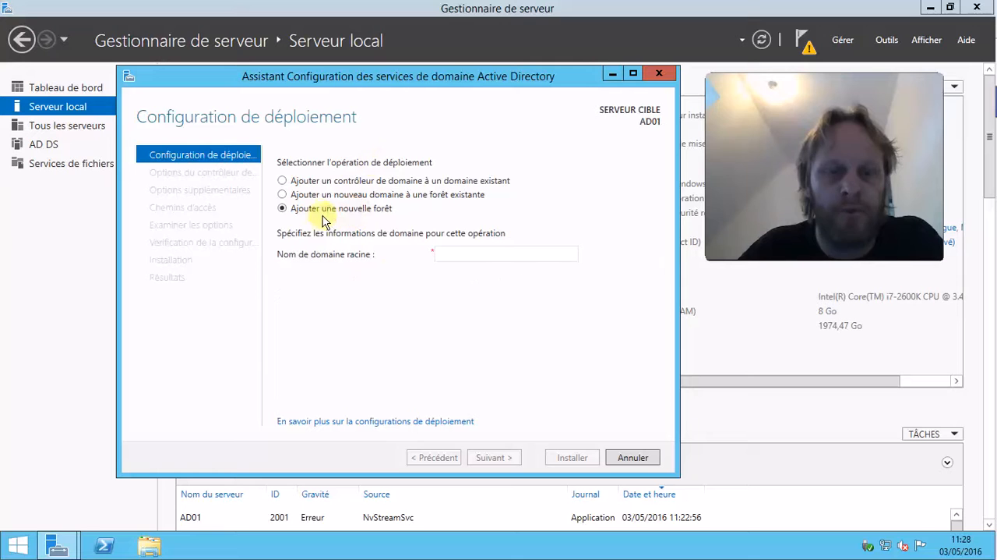
click(479, 251)
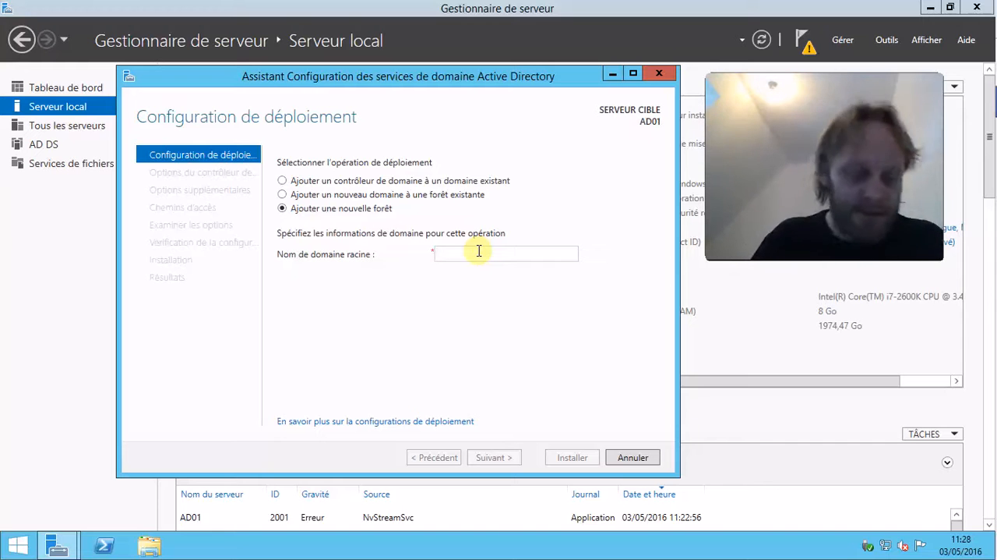
text(racine)
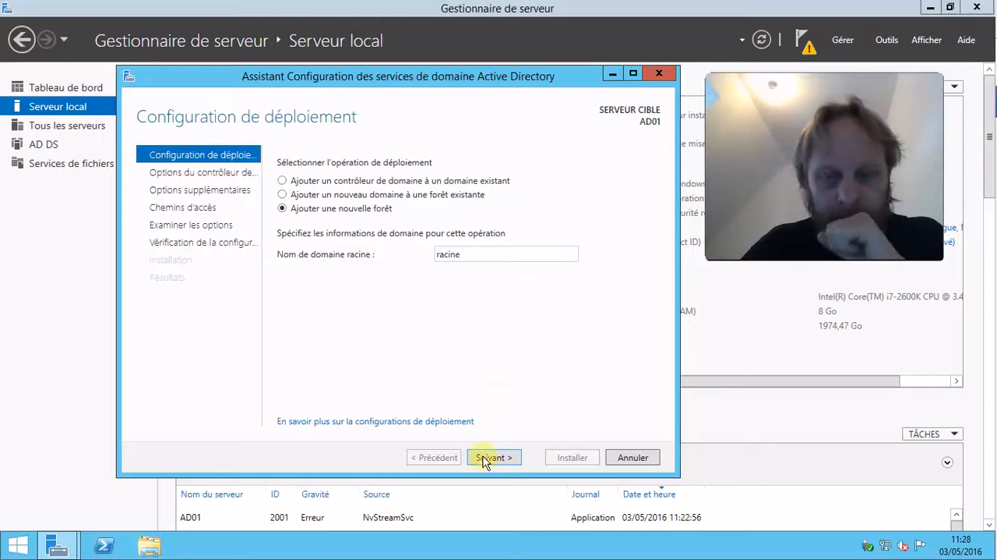
click(515, 461)
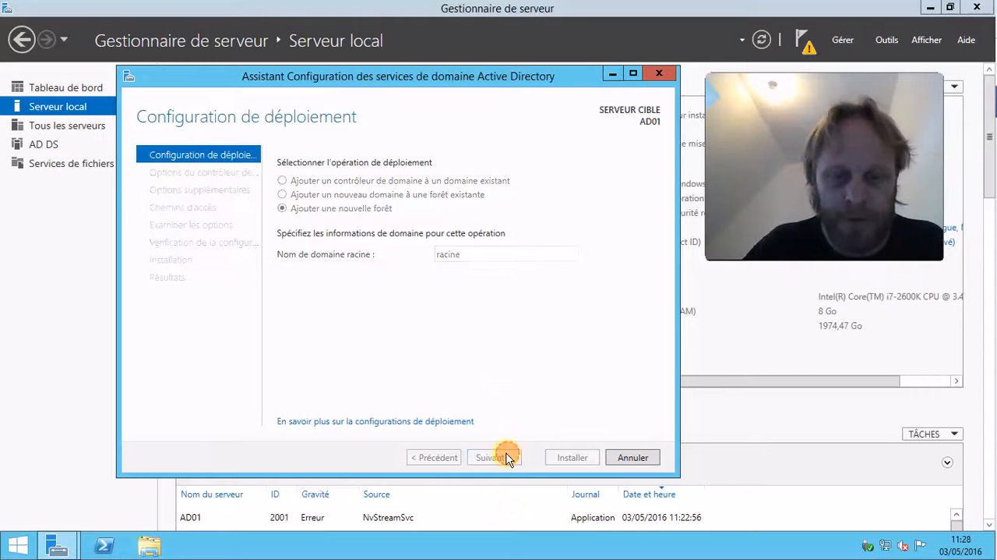
Change the root domain name to racine.local and advance to the domain controller options.
double_click(520, 277)
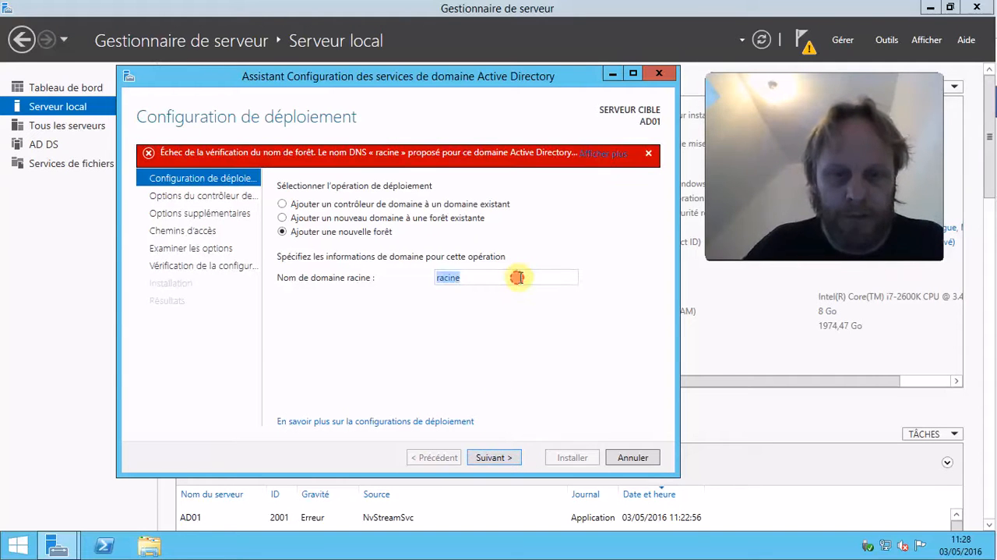
click(520, 277)
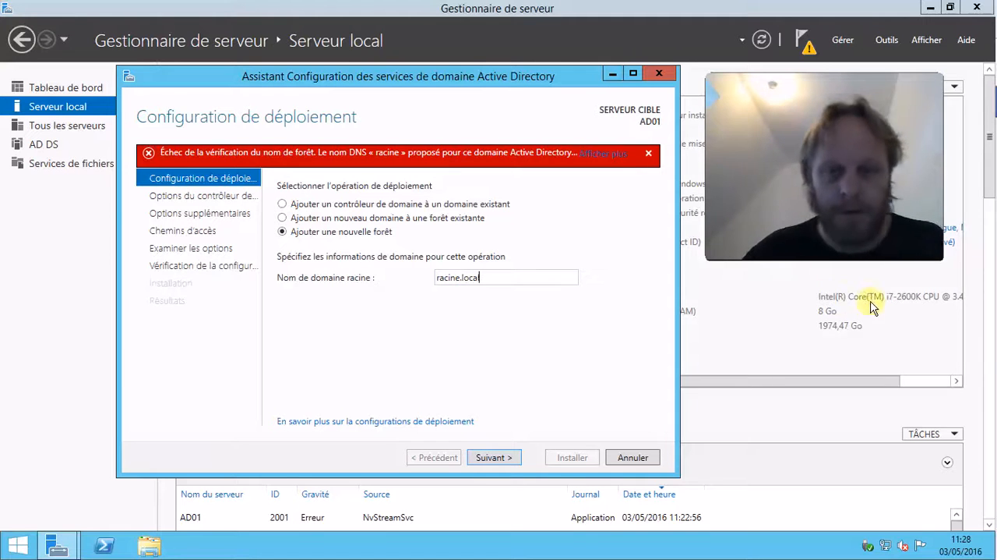
text(.local)
click(495, 457)
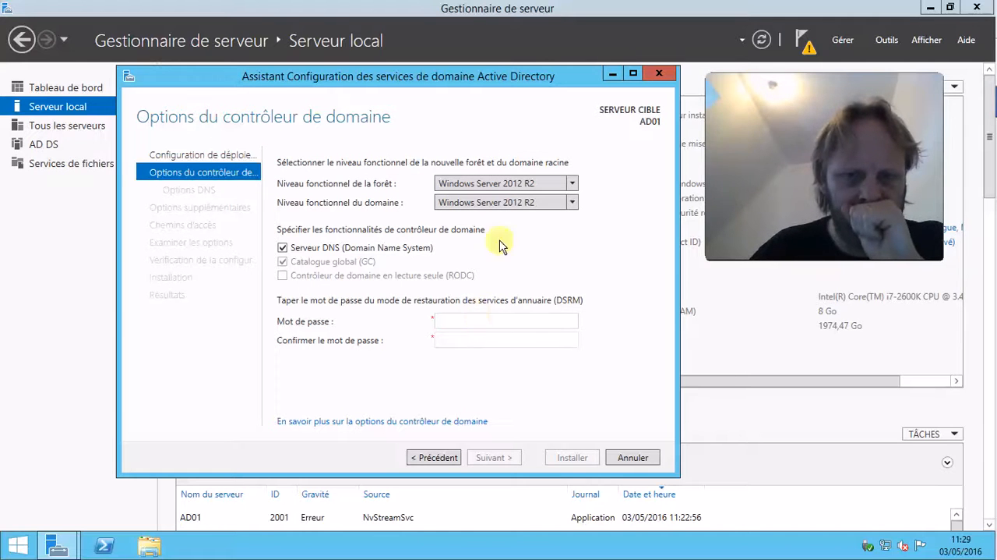
Keep the Windows Server 2012 R2 functional levels, enter and confirm the DSRM password, and continue.
click(488, 184)
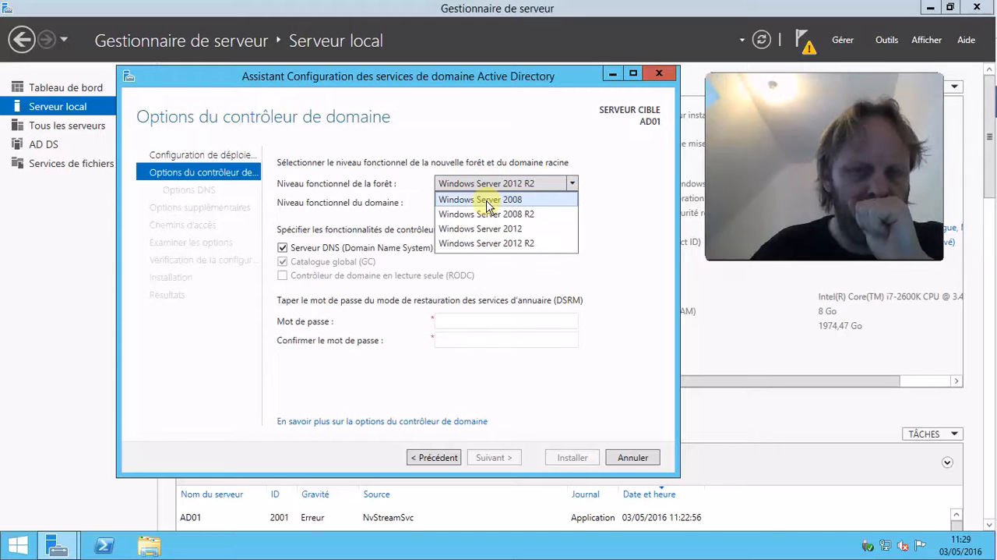
click(489, 187)
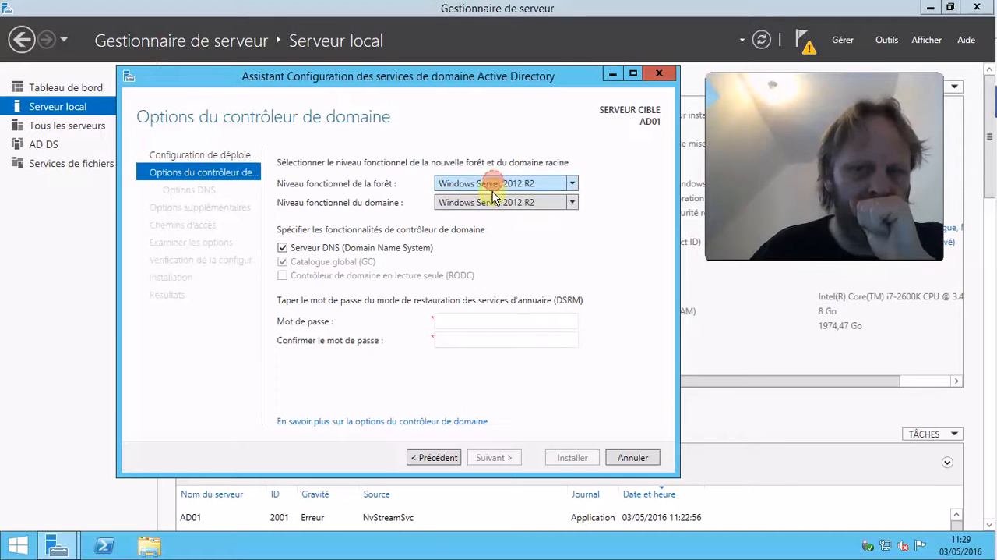
click(455, 316)
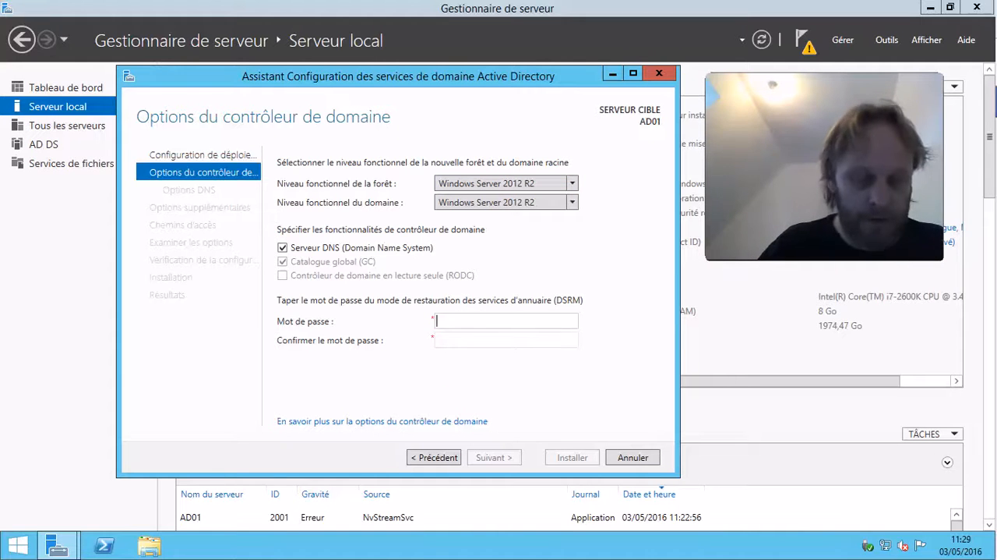
key(Tab)
text(P@ssw)
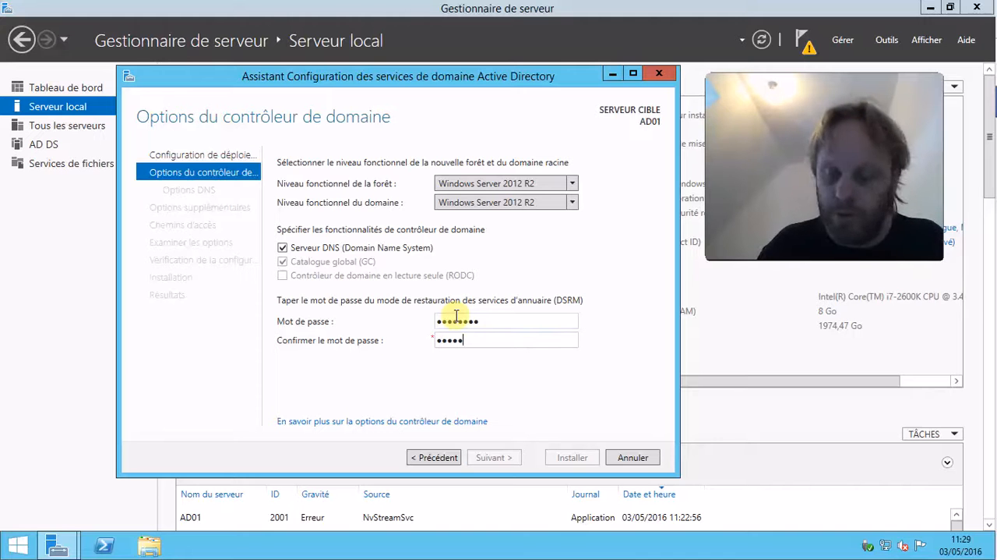
text(0rd)
click(491, 460)
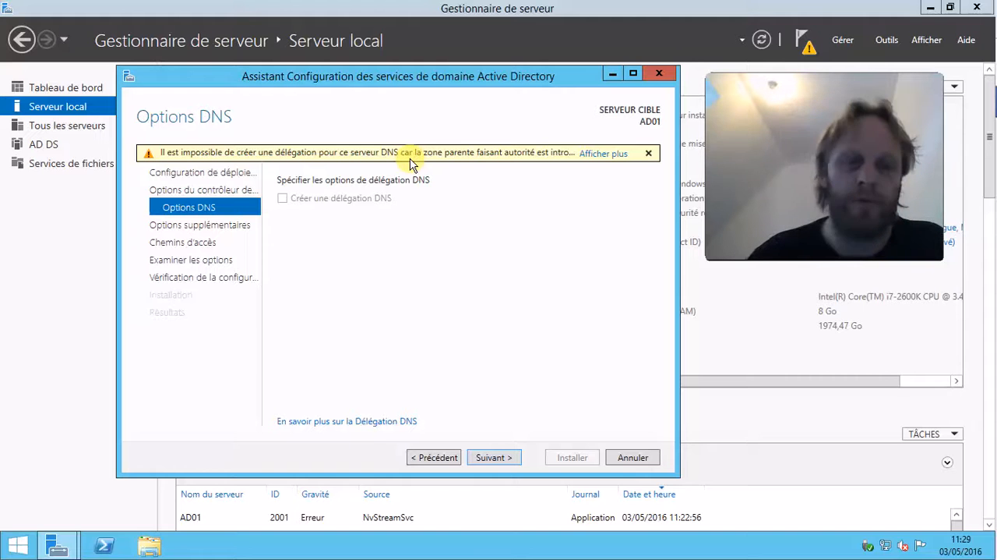
right_click(31, 550)
click(69, 503)
text(cmd)
key(Return)
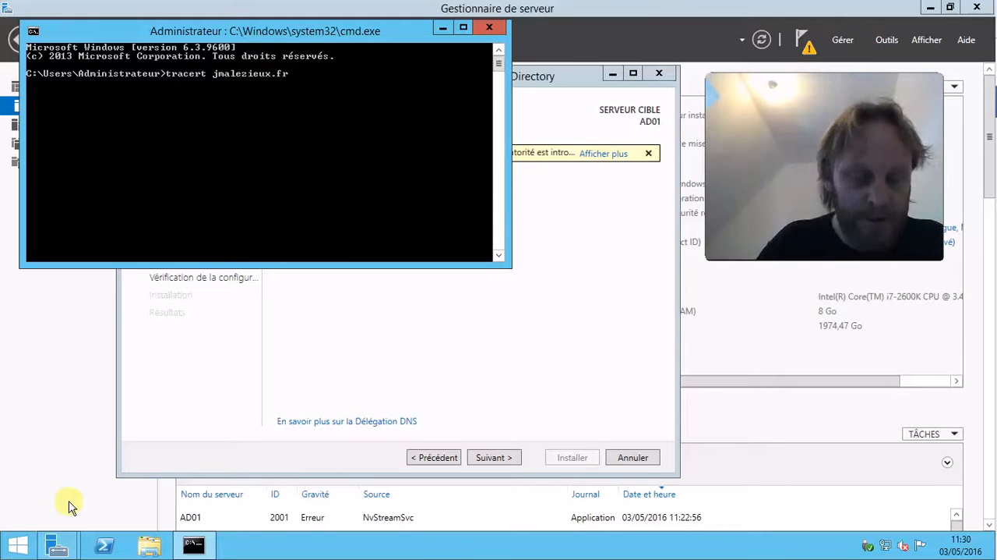
key(Return)
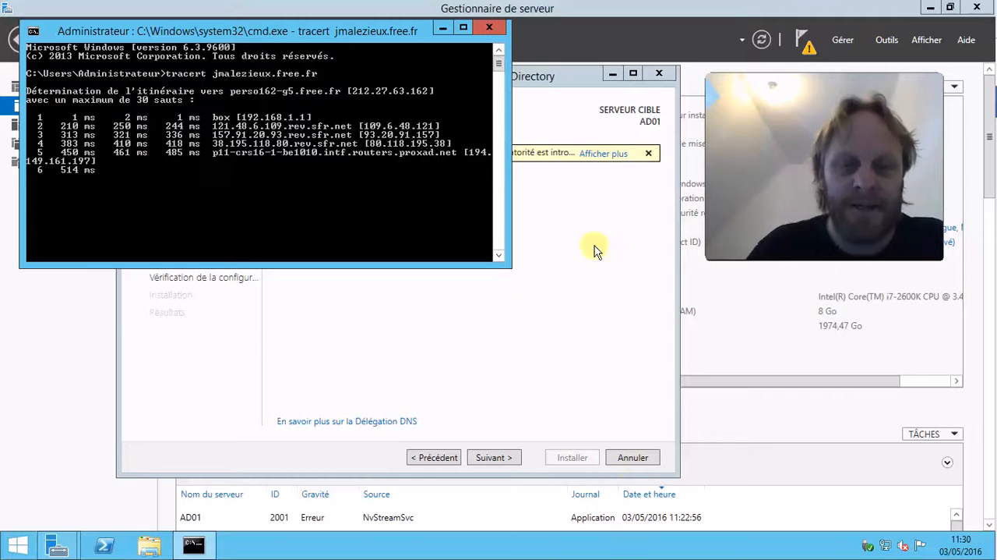
drag(507, 267, 624, 347)
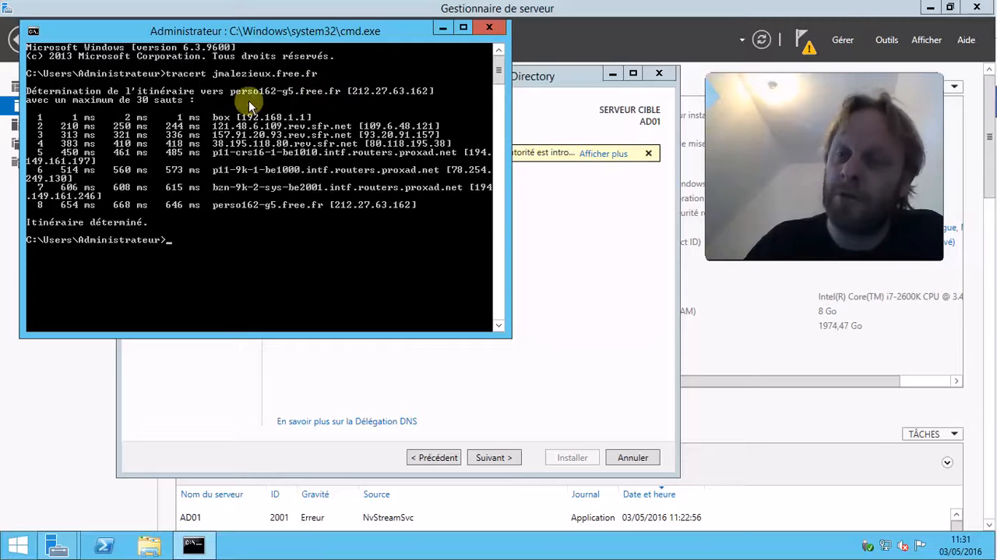
click(489, 30)
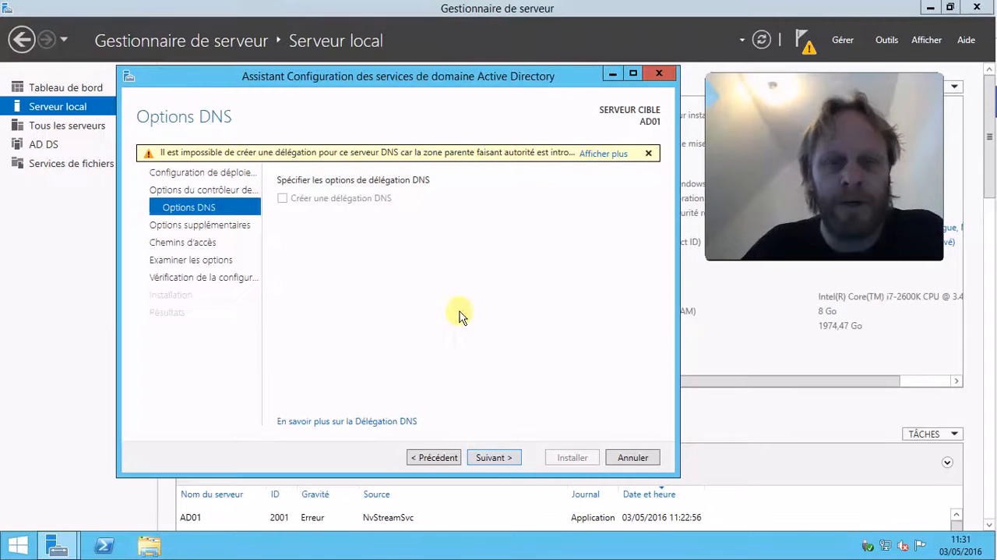
Advance past the DNS options, NetBIOS name RACINE, default paths and review to the prerequisites check.
click(505, 457)
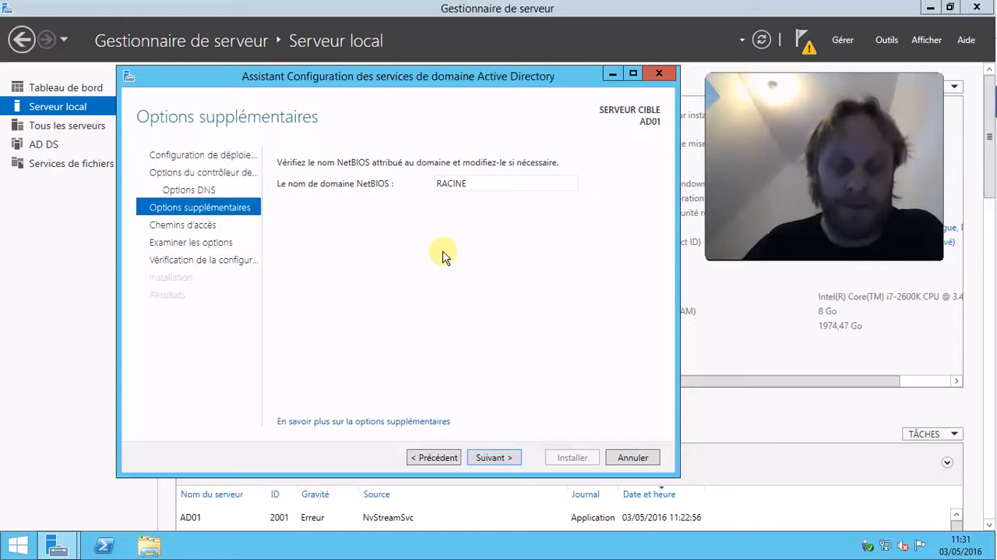
click(501, 461)
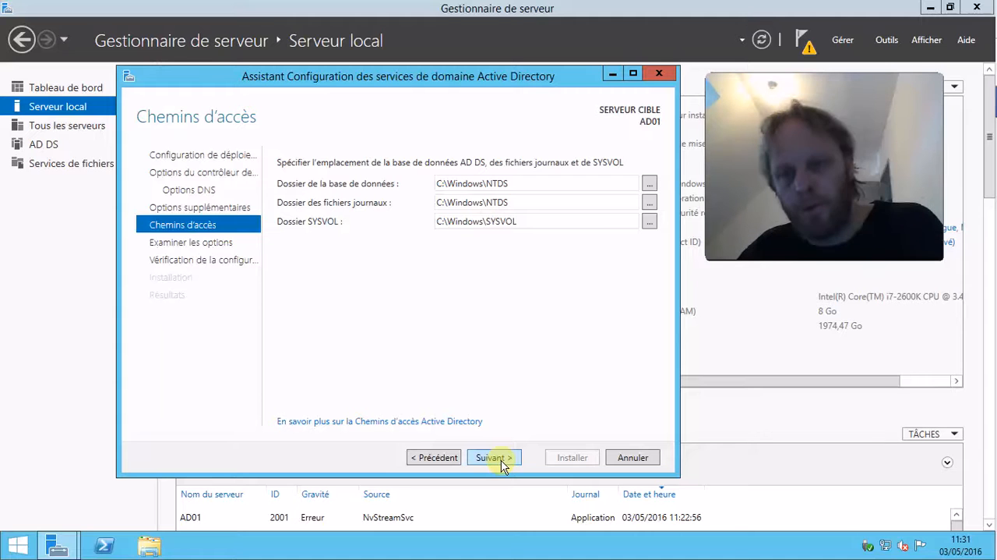
click(502, 461)
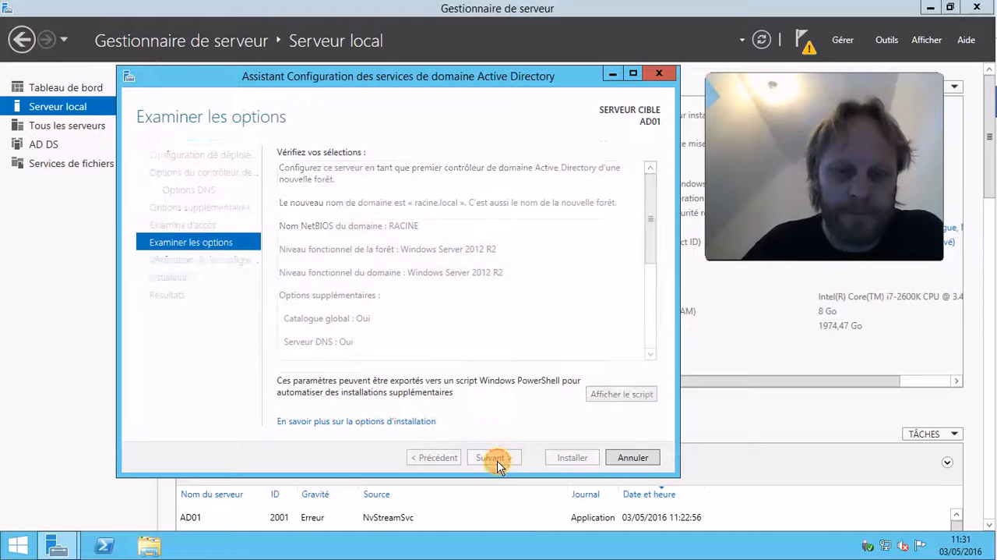
click(497, 460)
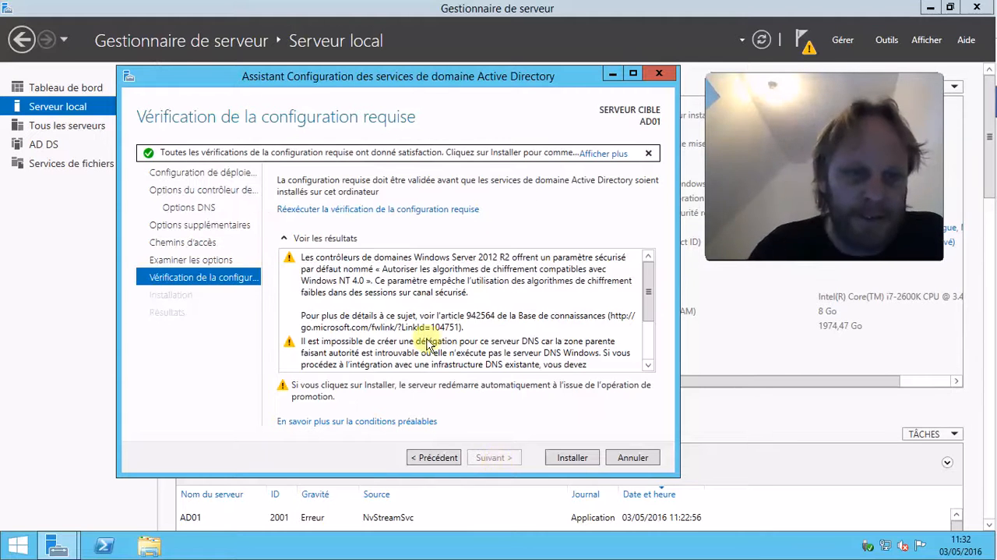
Install the domain controller promotion and dismiss the restart sign-out notice.
click(580, 458)
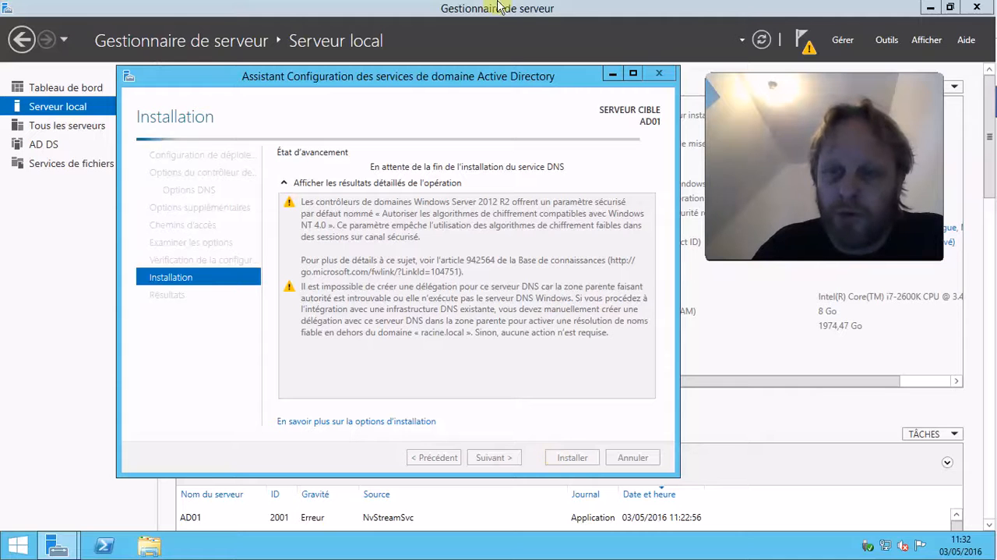
click(660, 10)
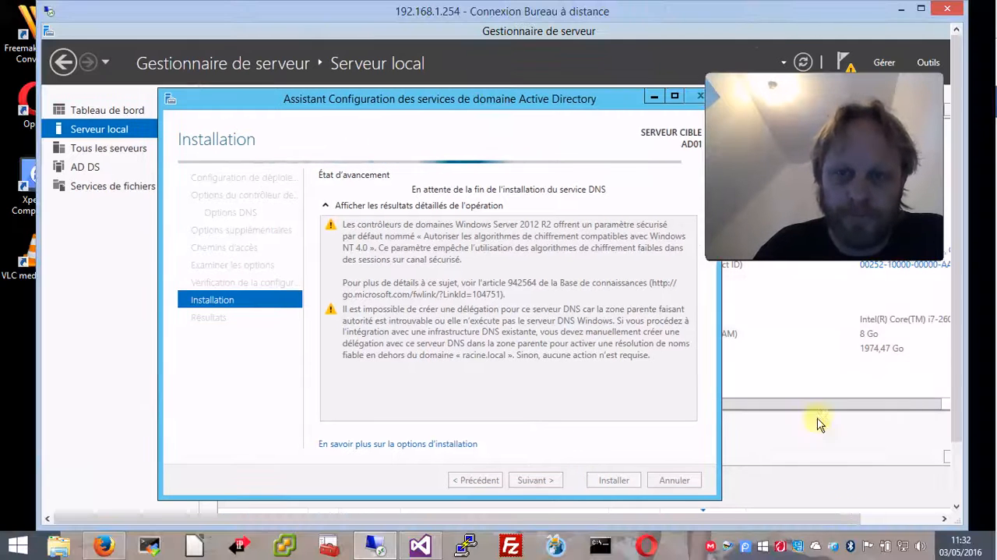
right_click(746, 549)
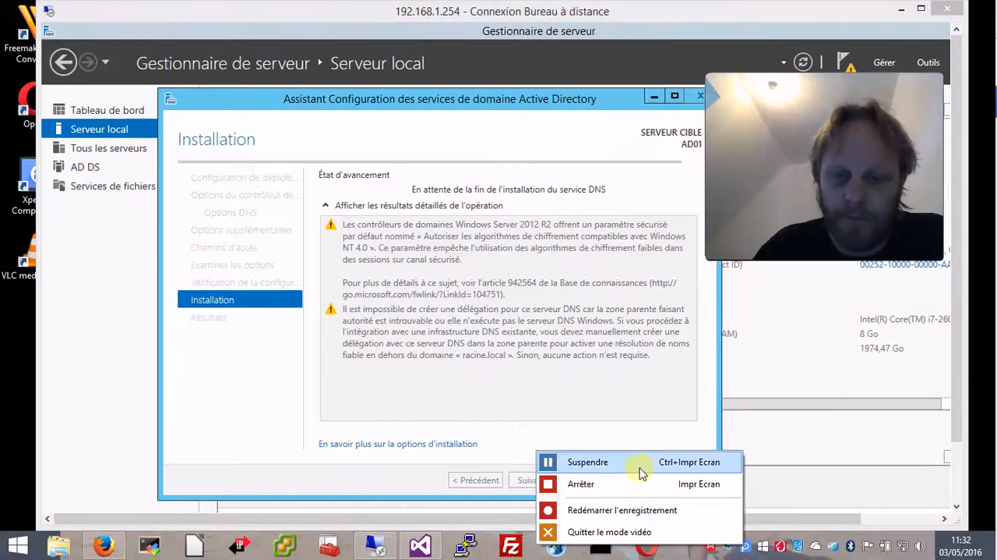
click(576, 460)
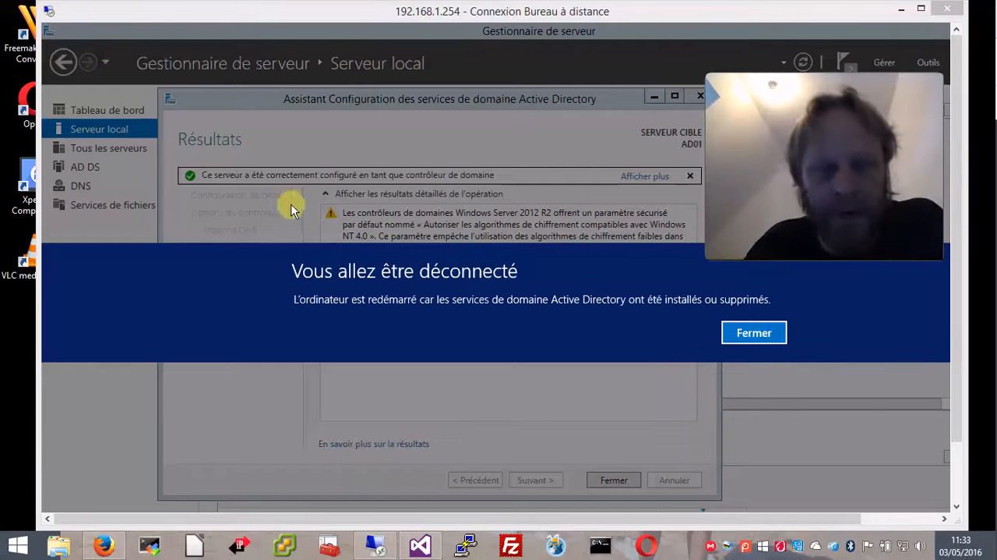
click(777, 345)
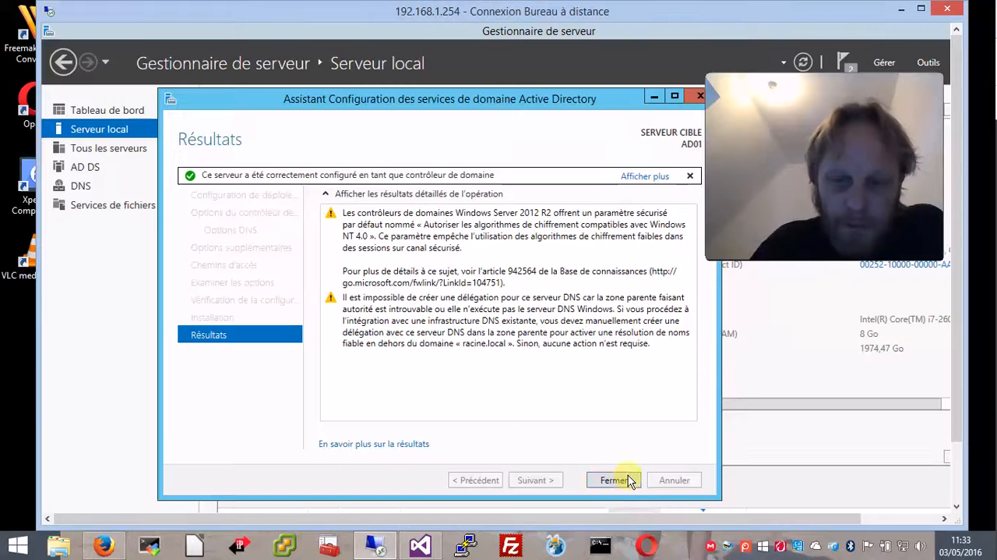
Close the Active Directory Domain Services configuration wizard results so the server can restart.
click(623, 480)
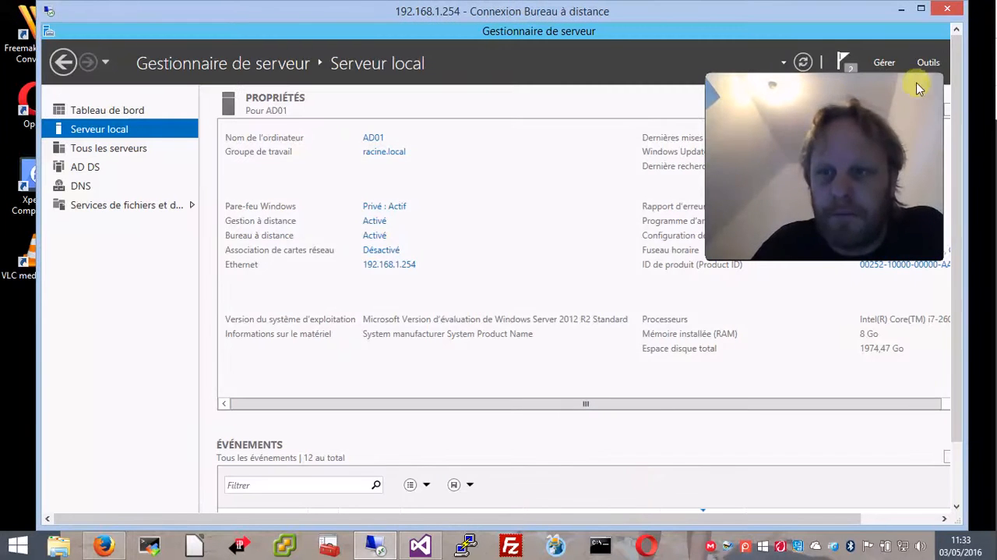
click(859, 71)
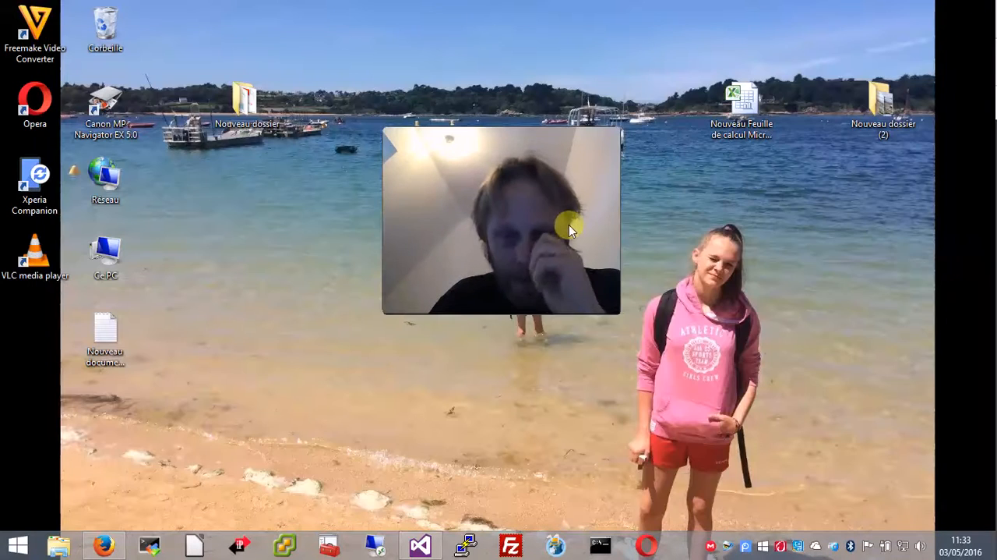
drag(605, 138, 950, 29)
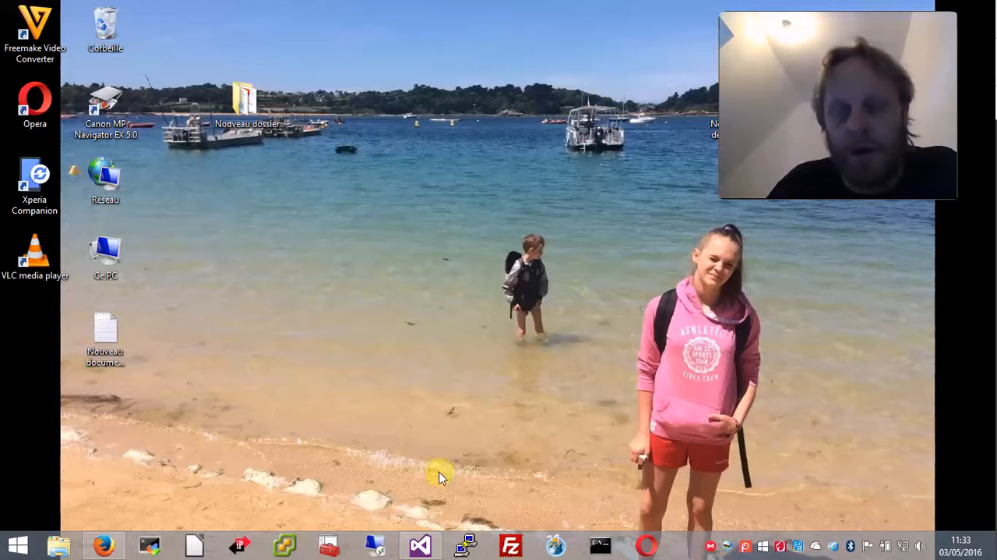
click(376, 545)
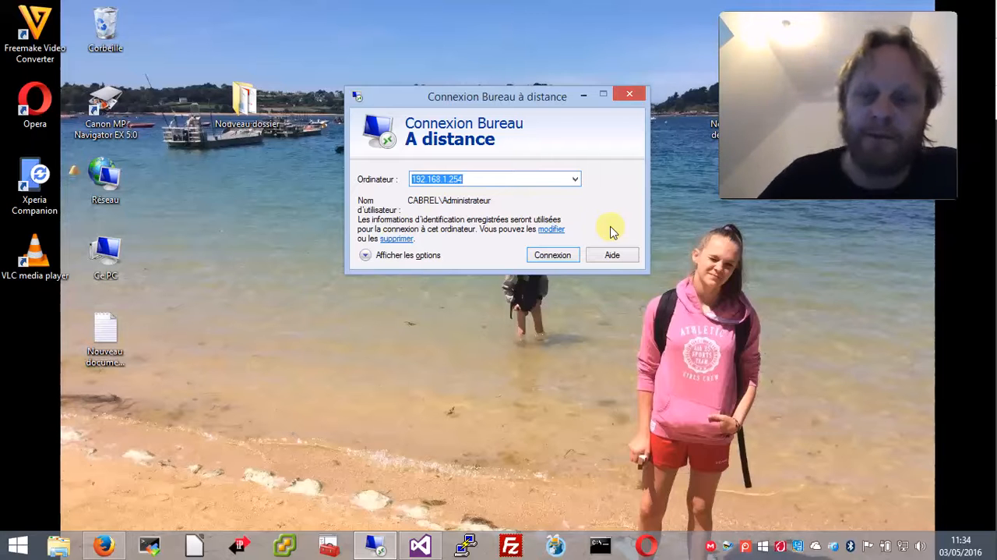
drag(542, 94, 513, 328)
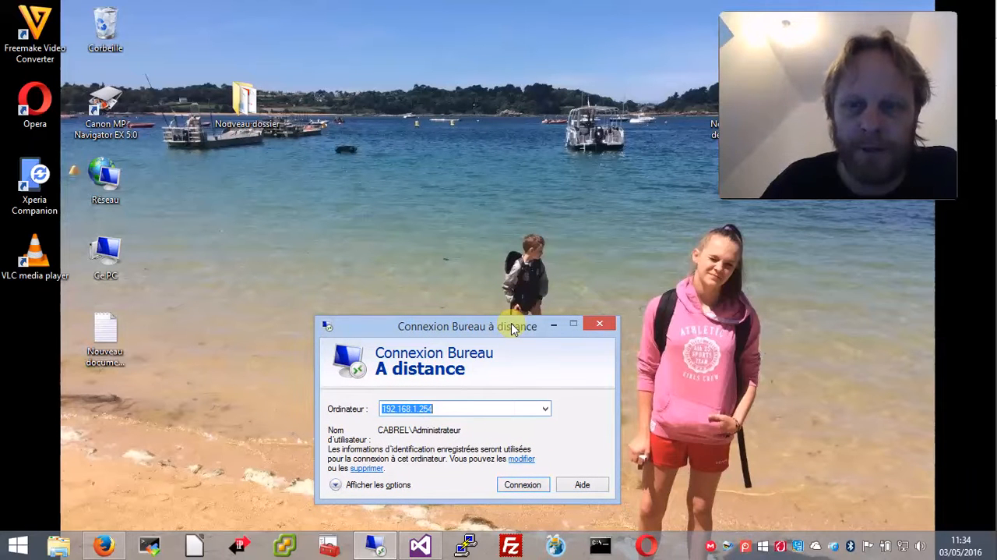
drag(514, 328, 382, 192)
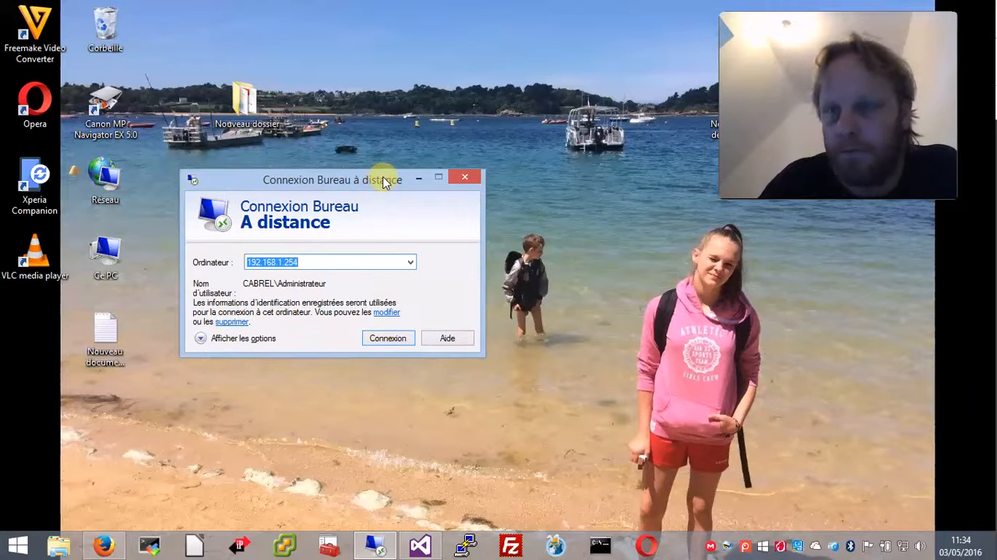
drag(364, 179, 357, 117)
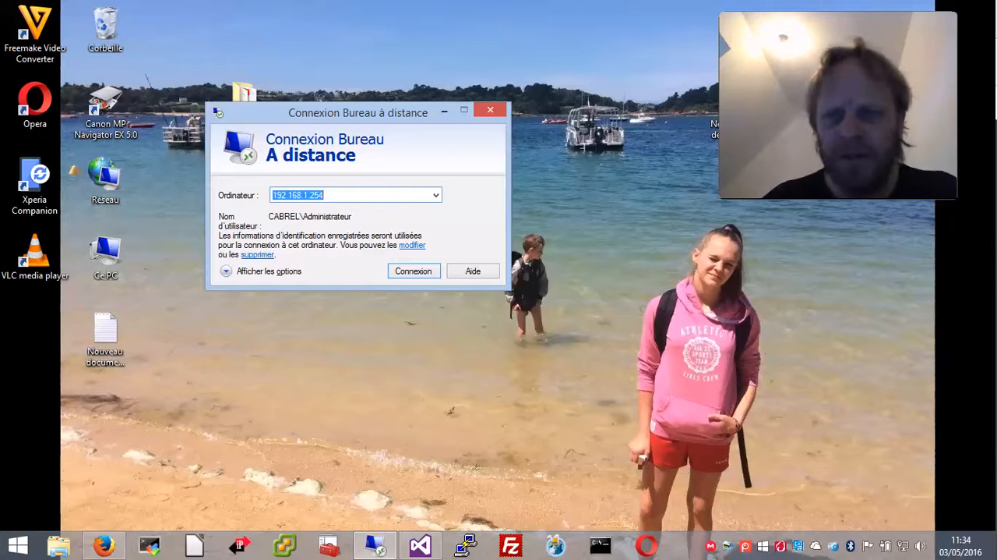
drag(355, 109, 421, 358)
drag(384, 271, 450, 51)
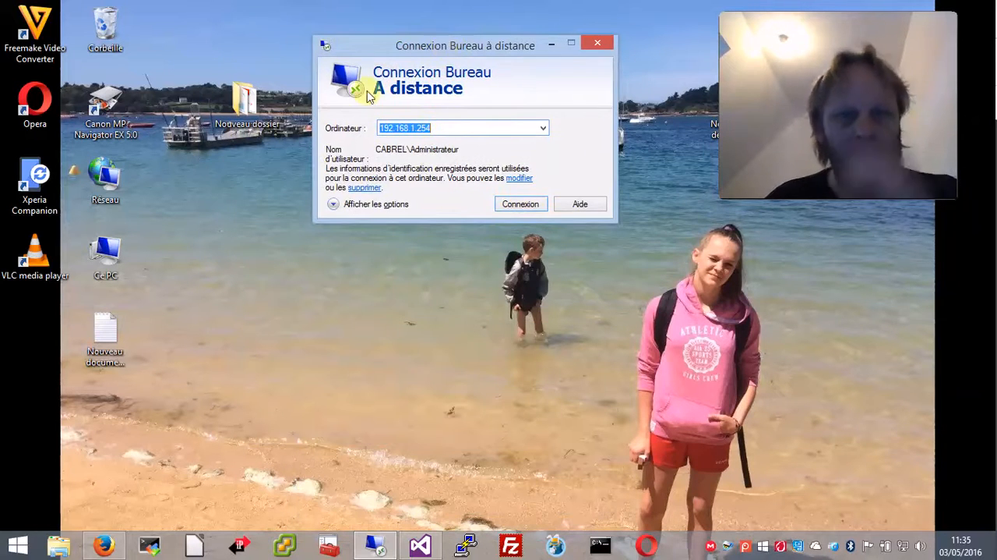
drag(250, 117, 160, 27)
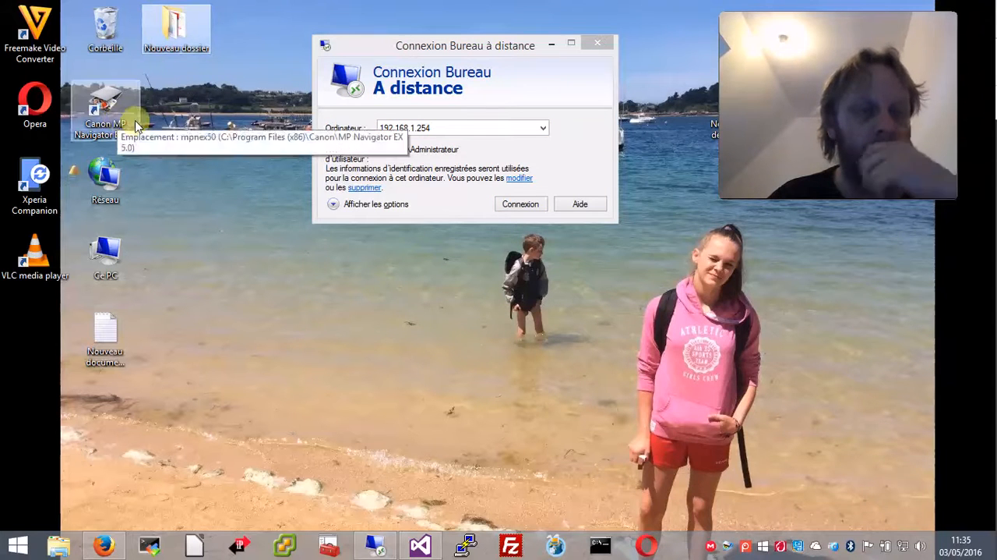
drag(105, 334, 186, 107)
drag(111, 262, 179, 185)
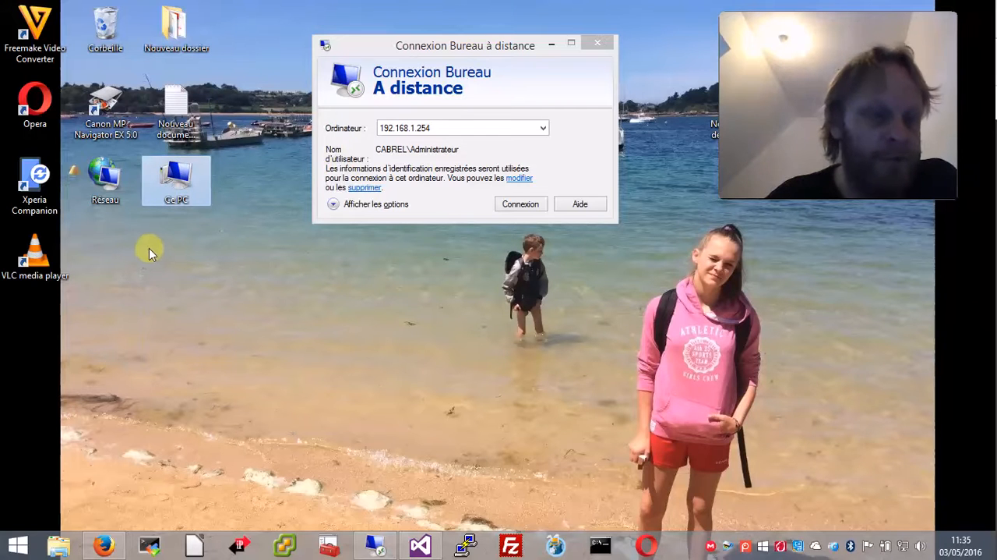
drag(66, 253, 109, 32)
drag(37, 187, 36, 238)
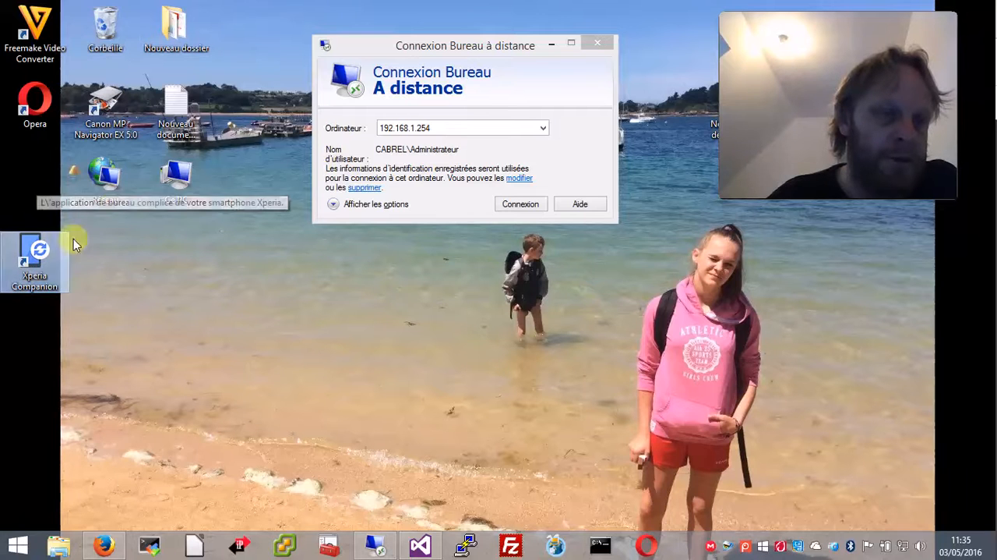
drag(175, 182, 61, 199)
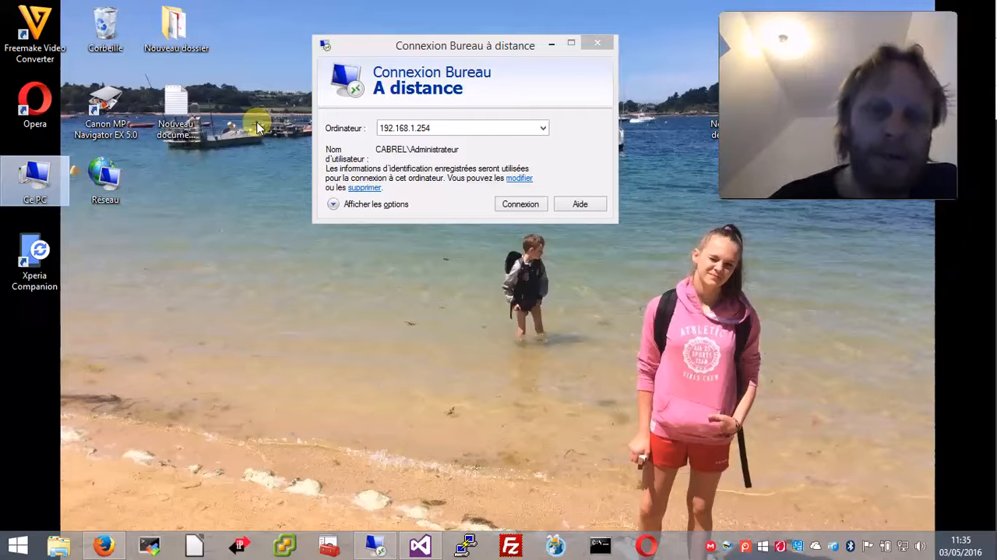
click(334, 204)
click(484, 201)
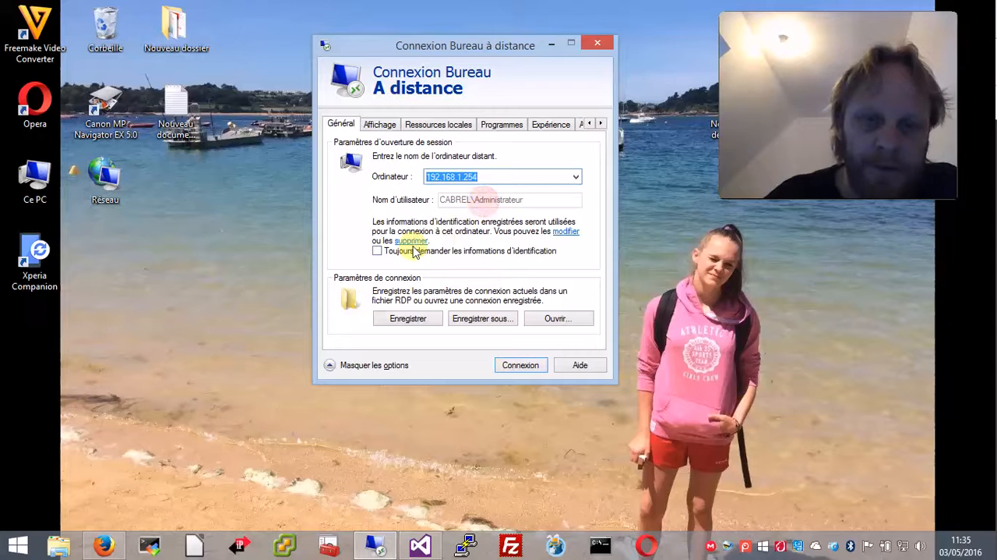
click(494, 175)
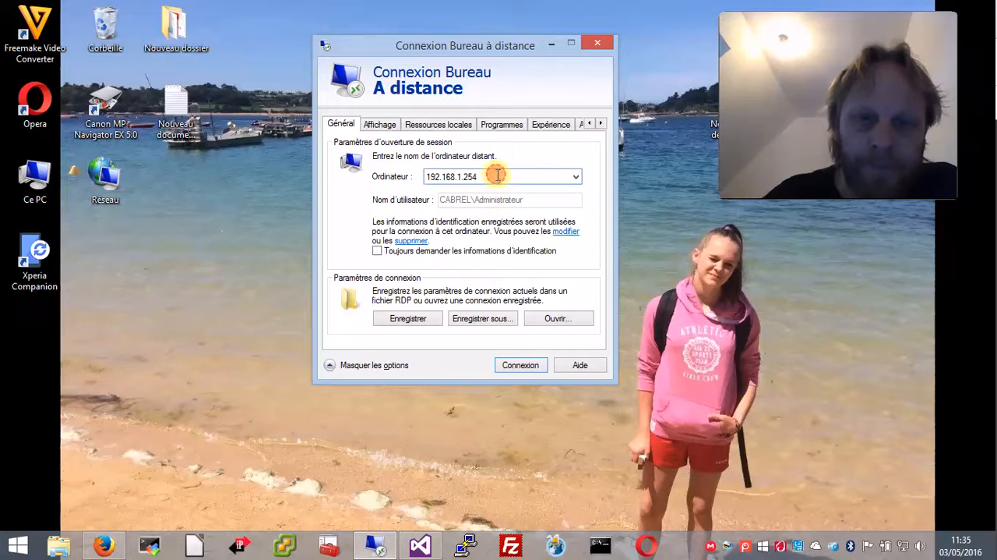
right_click(17, 546)
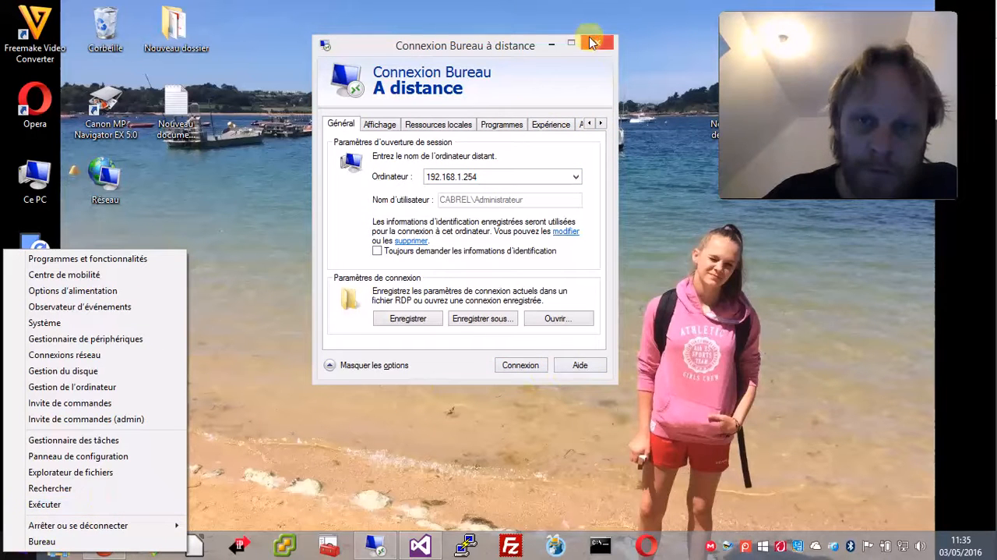
click(597, 43)
Open a command prompt, flush the DNS resolver cache with ipconfig /flushdns, and close the console.
right_click(23, 546)
click(87, 498)
key(Return)
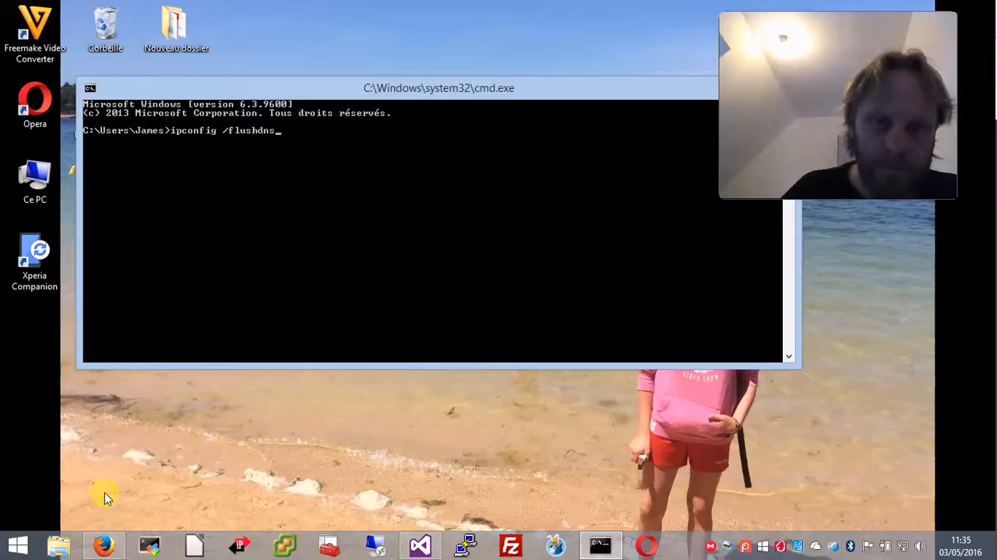
key(Return)
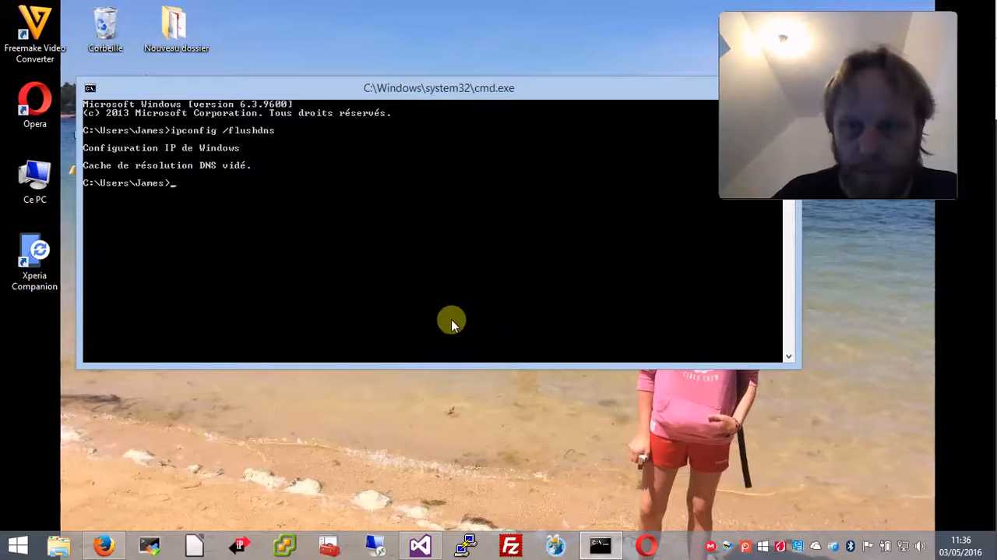
drag(728, 91, 729, 189)
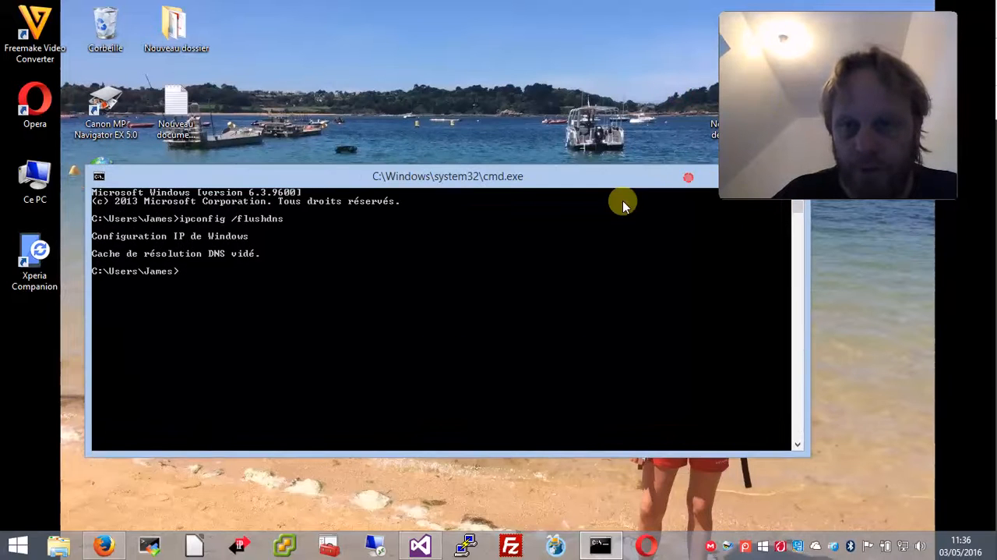
drag(623, 201, 617, 201)
drag(698, 192, 366, 192)
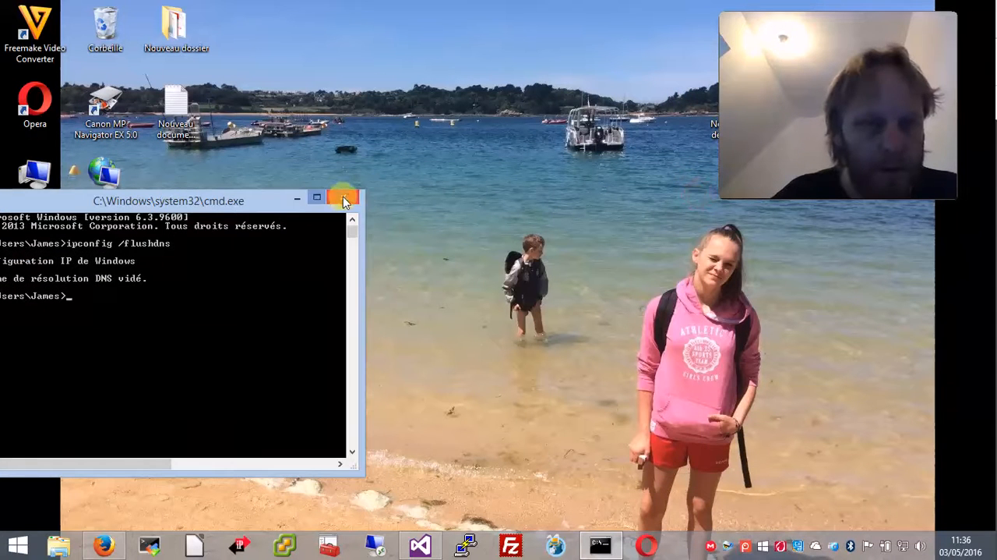
click(343, 200)
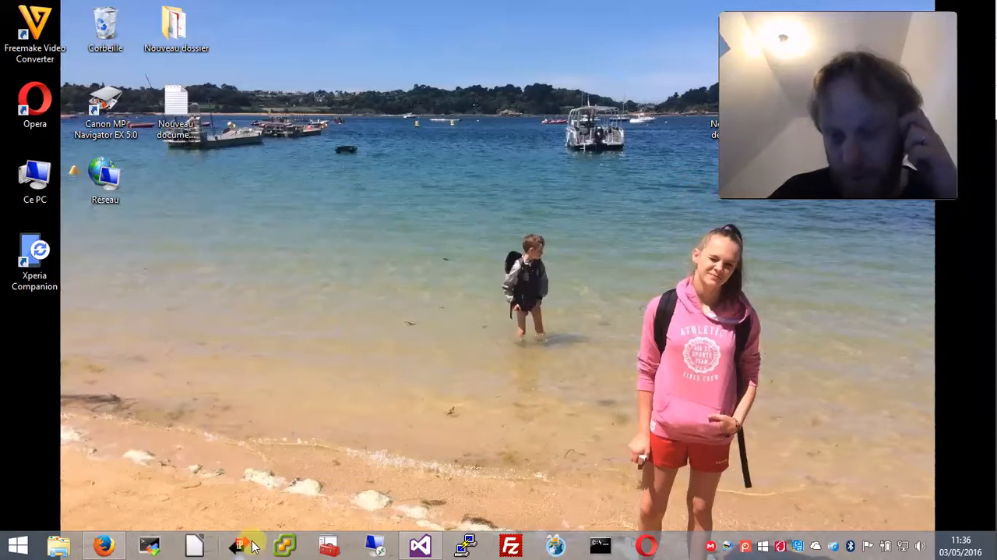
Delete the saved Remote Desktop credentials for 192.168.1.254 and close the connection dialog.
click(375, 544)
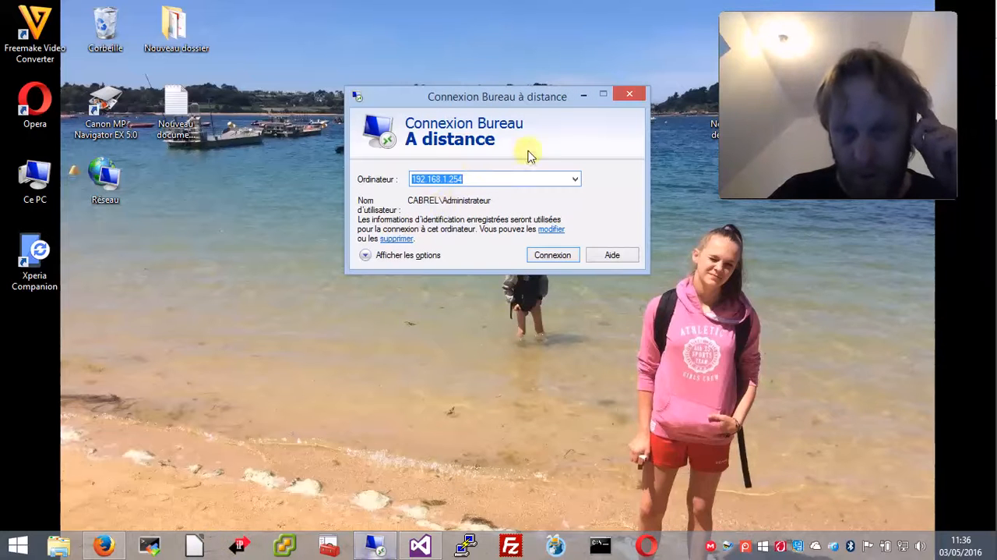
click(398, 238)
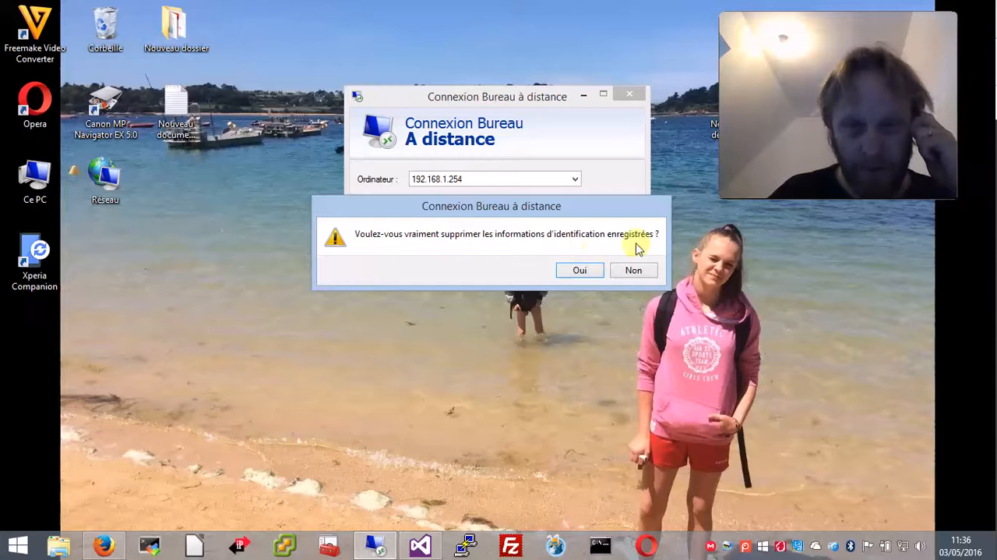
click(583, 270)
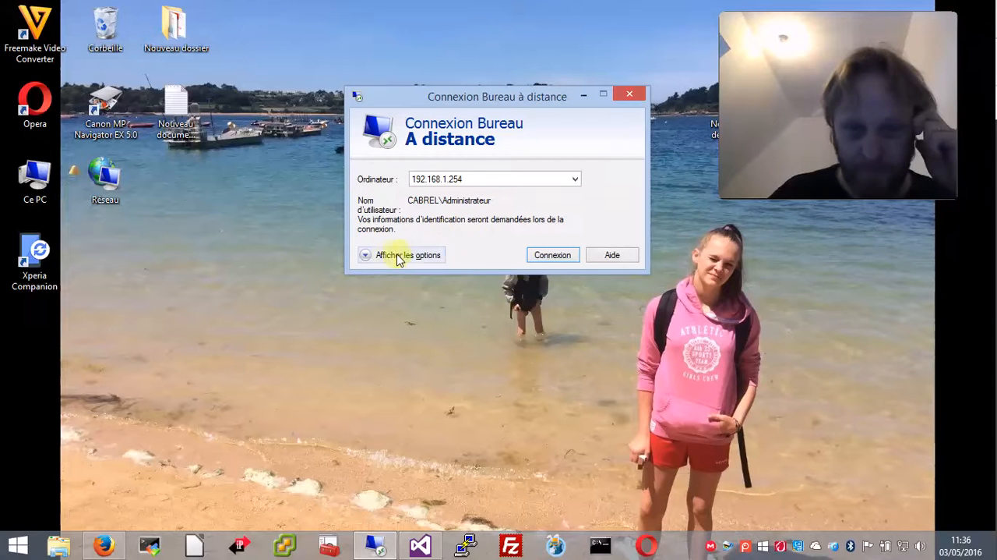
click(637, 96)
Reconnect to 192.168.1.254 as racine\administrateur with the account password, remembering credentials and accepting the certificate without asking again.
click(379, 543)
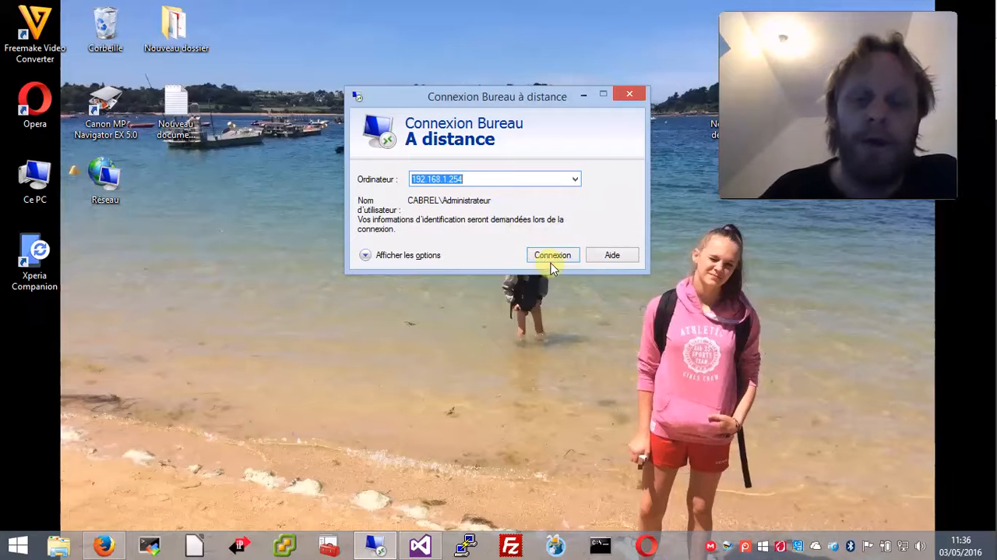
click(554, 254)
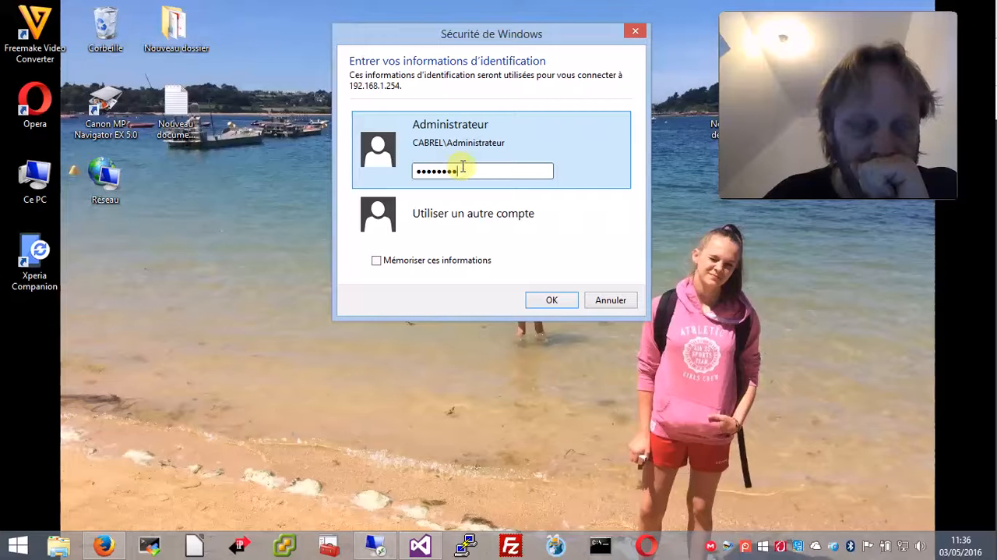
click(377, 259)
click(458, 218)
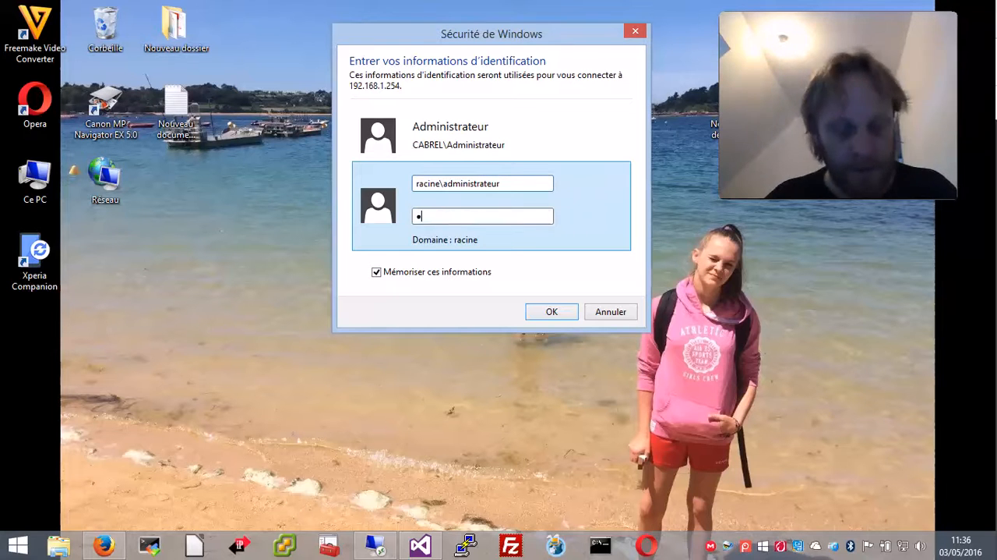
text(••••)
key(Return)
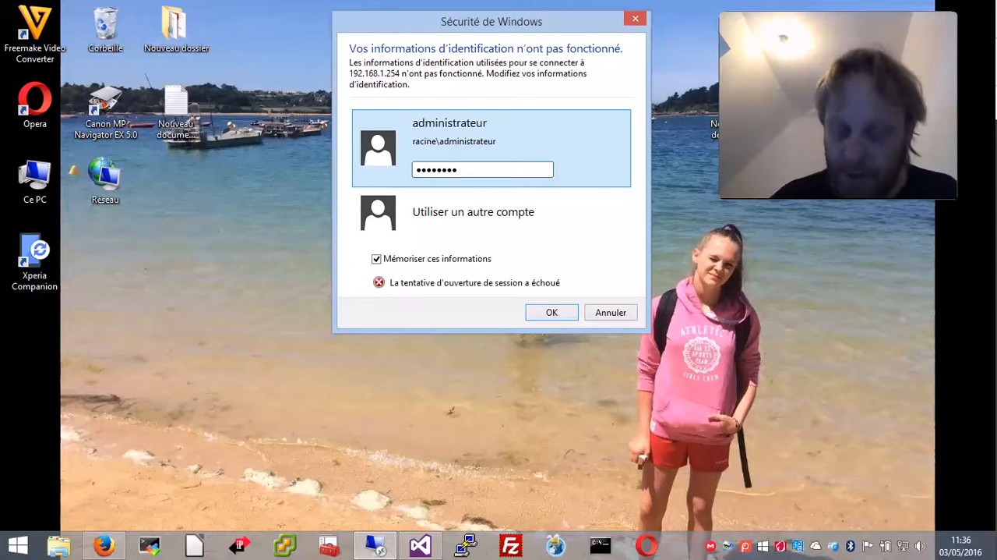
click(429, 170)
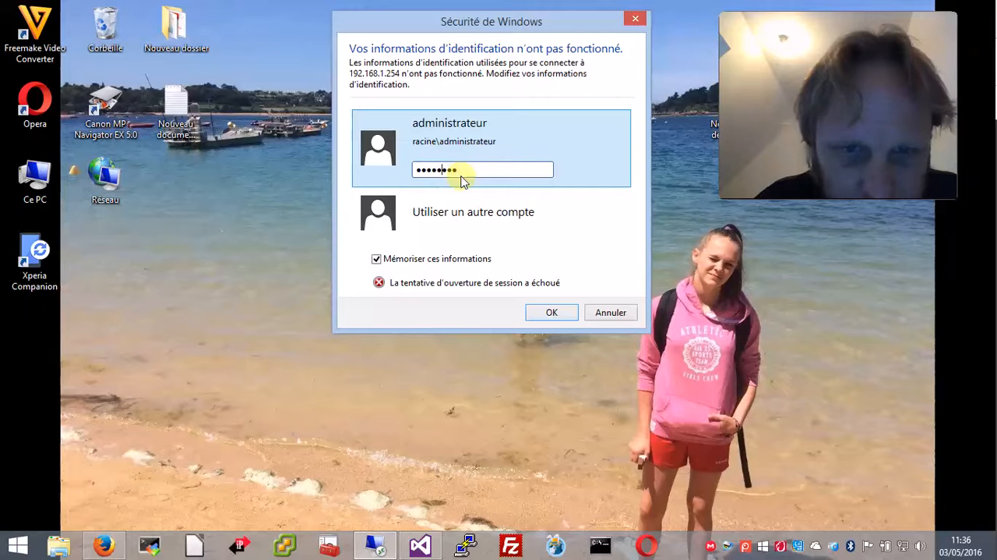
click(551, 312)
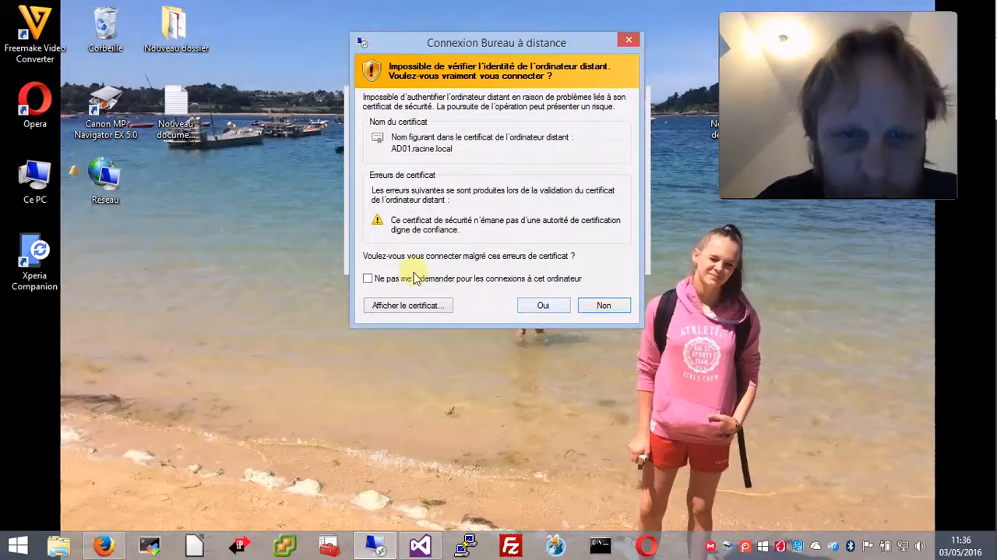
click(439, 277)
click(543, 305)
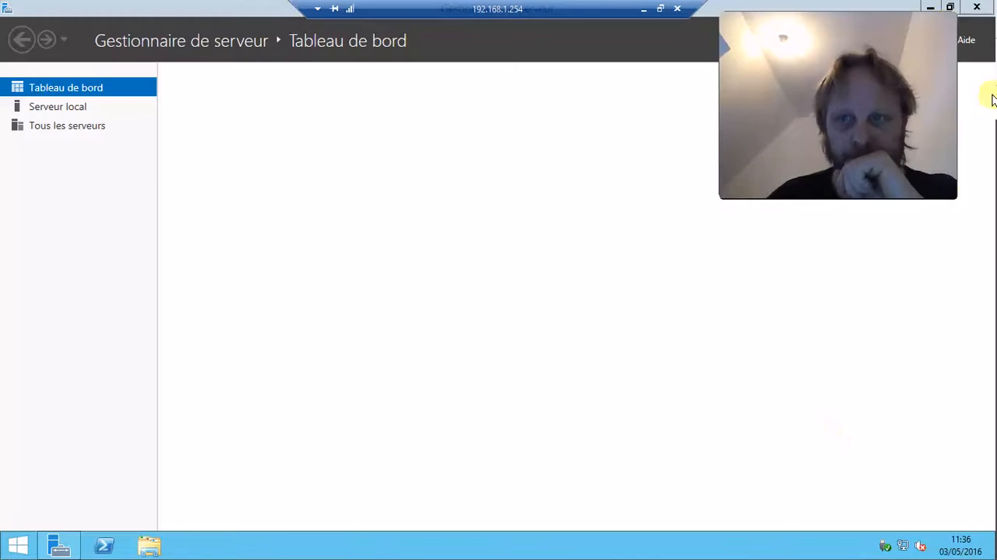
Review the Server Manager dashboard's role tiles and the task notifications.
drag(942, 25, 868, 300)
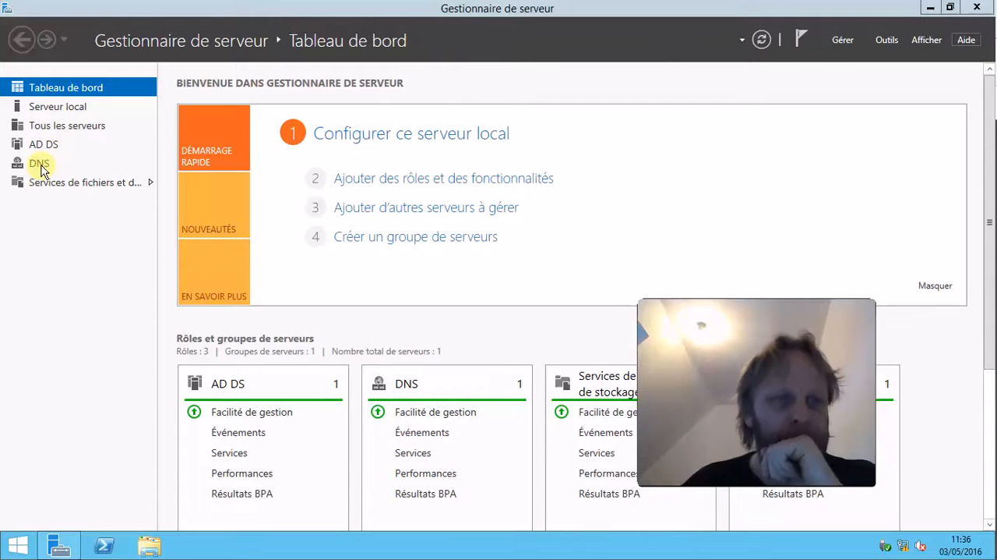
drag(865, 306, 267, 49)
scroll(925, 379, down, 3)
scroll(924, 379, up, 3)
scroll(927, 382, down, 3)
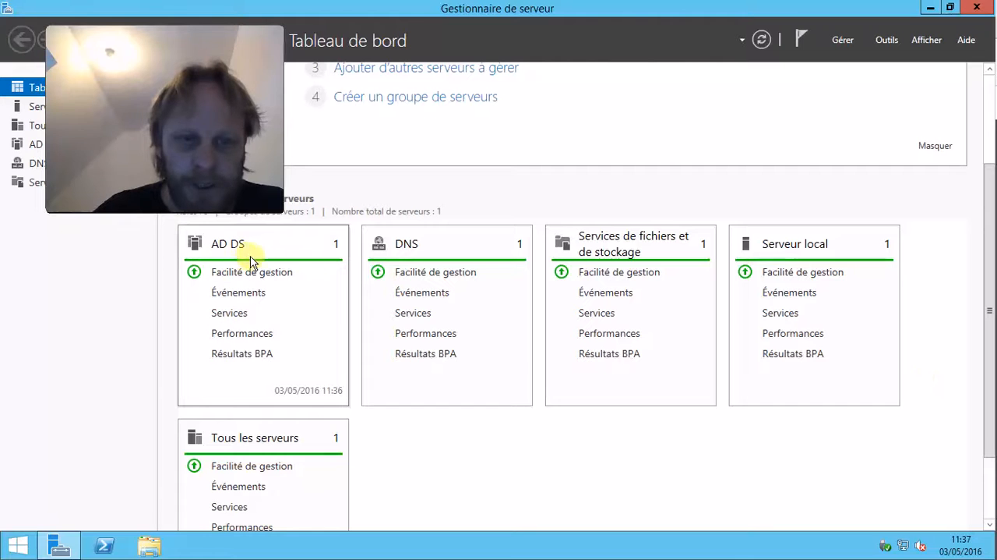
scroll(249, 473, down, 1)
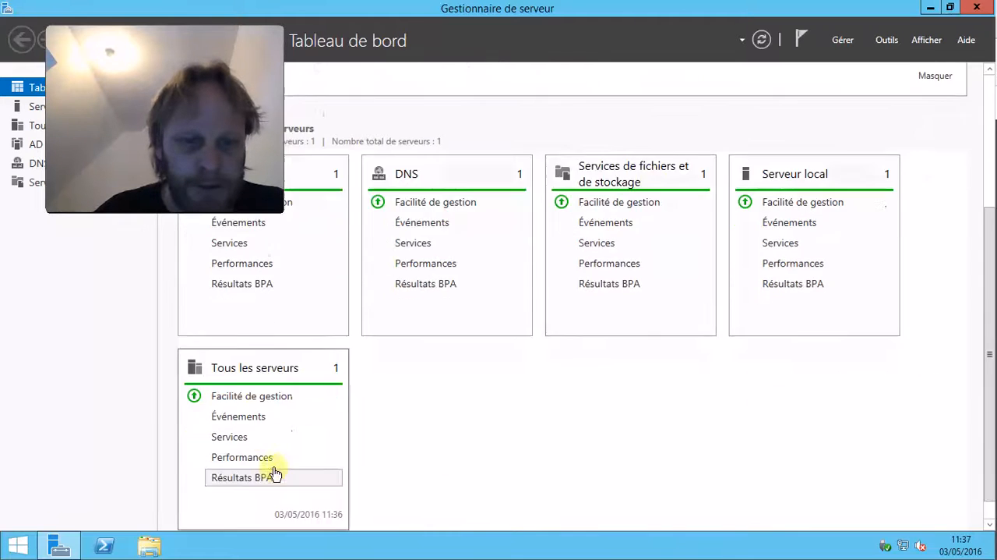
scroll(436, 400, up, 3)
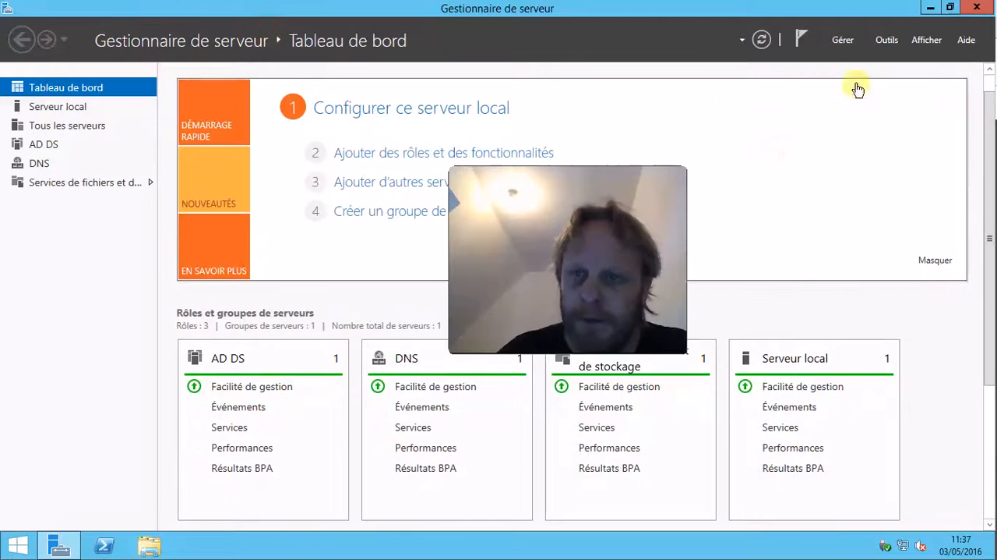
click(801, 39)
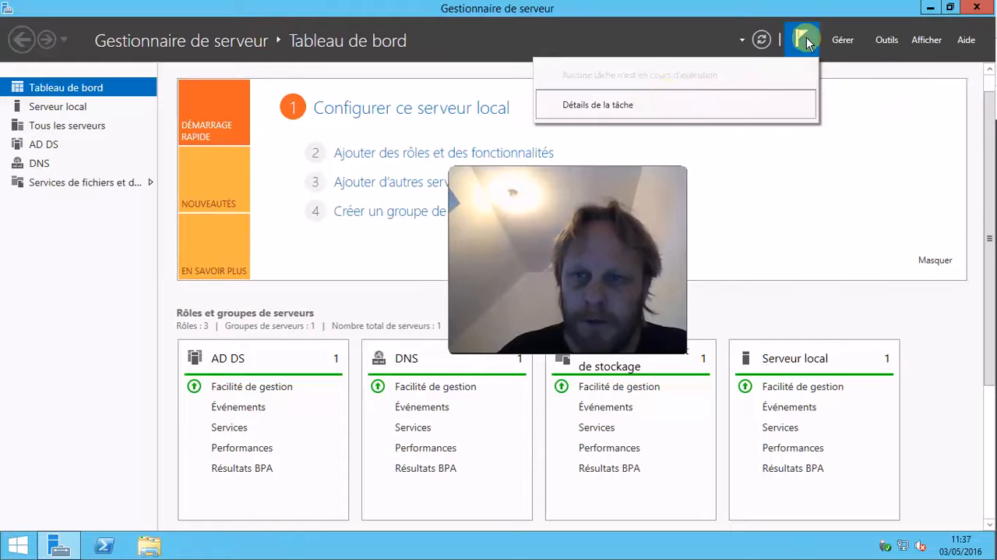
Open the Administrative Tools folder from the Start screen and reposition its window.
click(782, 38)
click(930, 9)
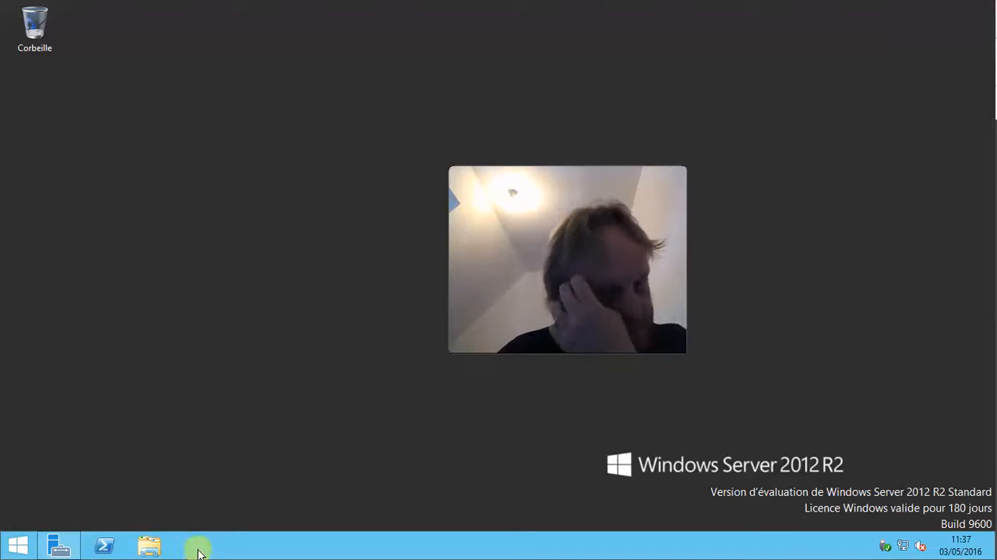
click(59, 543)
click(58, 543)
click(18, 544)
click(319, 182)
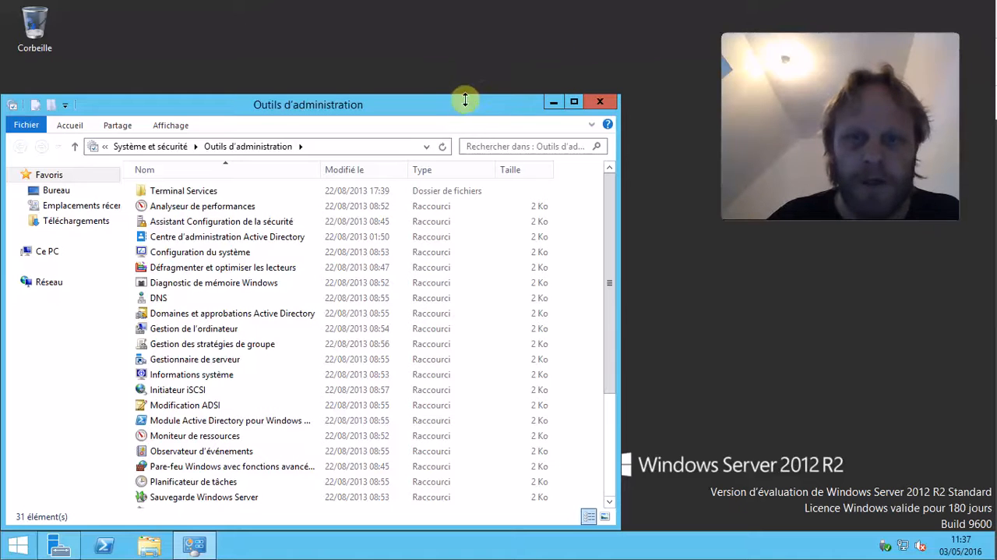
drag(475, 104, 533, 53)
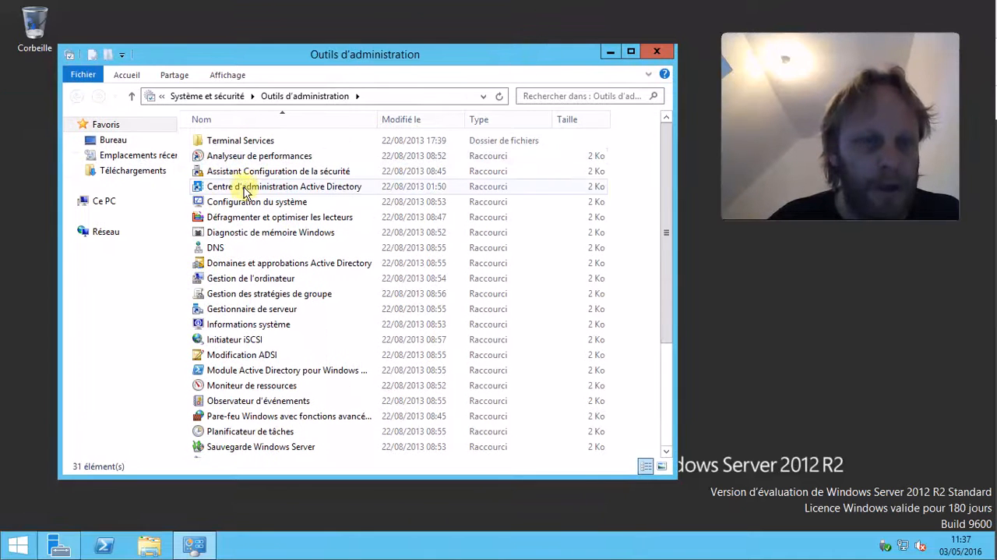
Rename the DNS and Group Policy Management shortcuts with a leading "#" so they sort to the top.
click(212, 250)
click(210, 247)
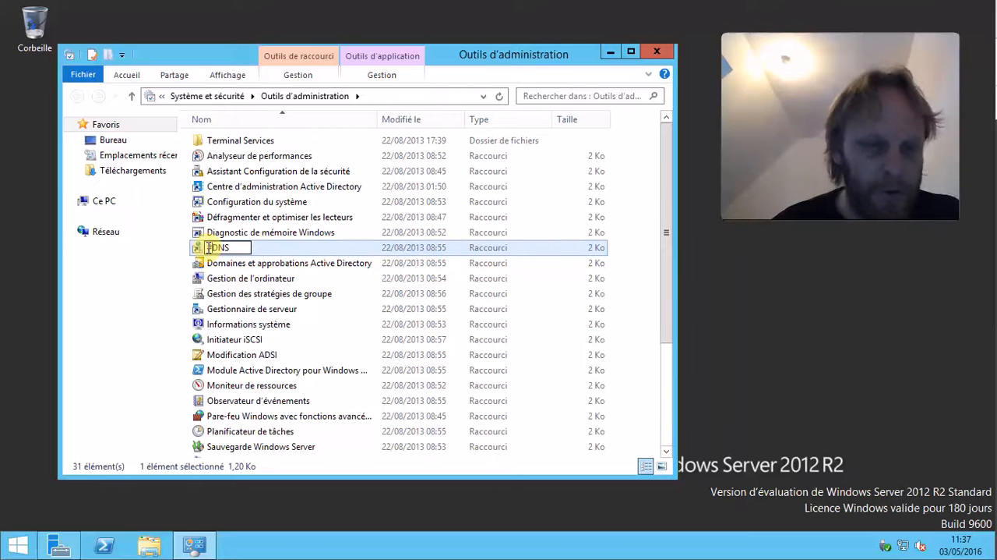
click(233, 298)
click(210, 293)
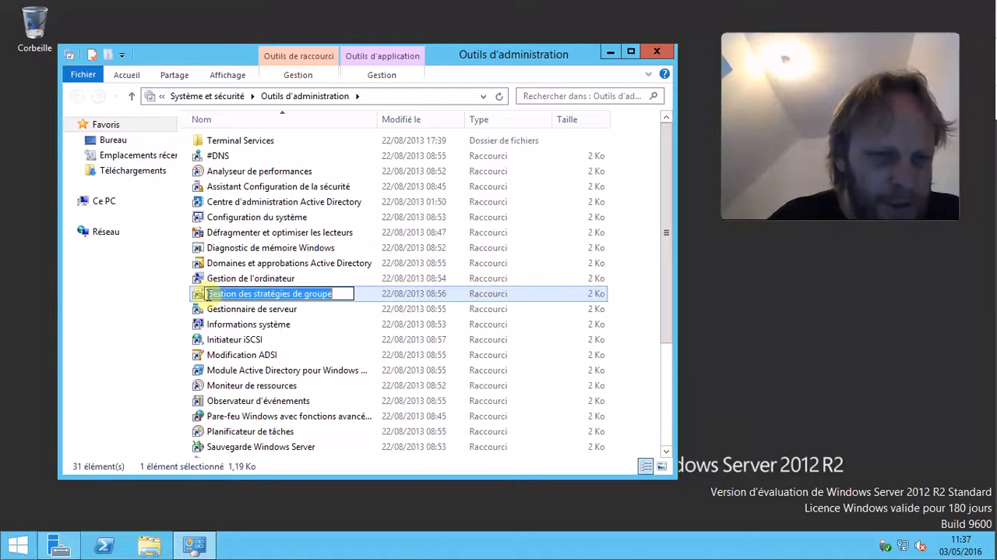
key(Home)
text(#)
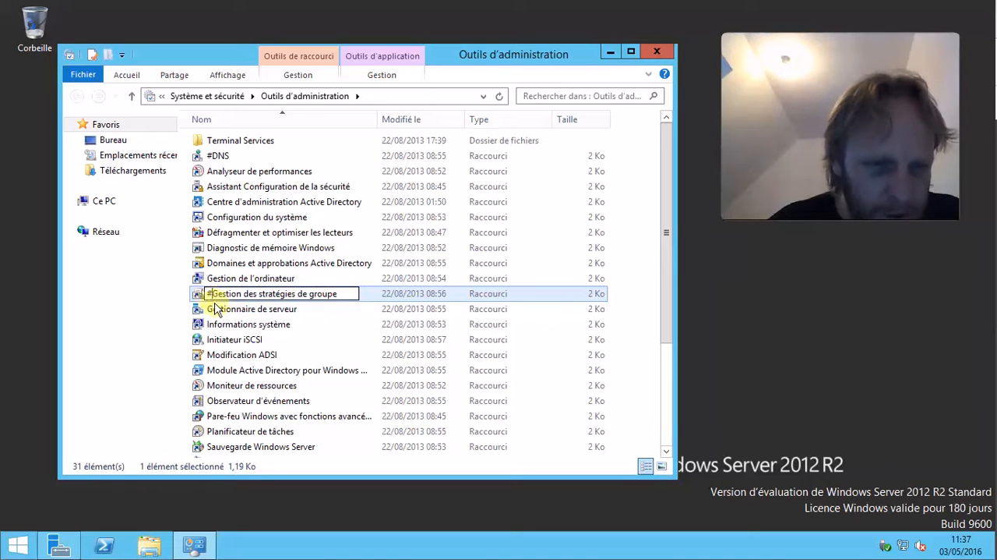
click(228, 310)
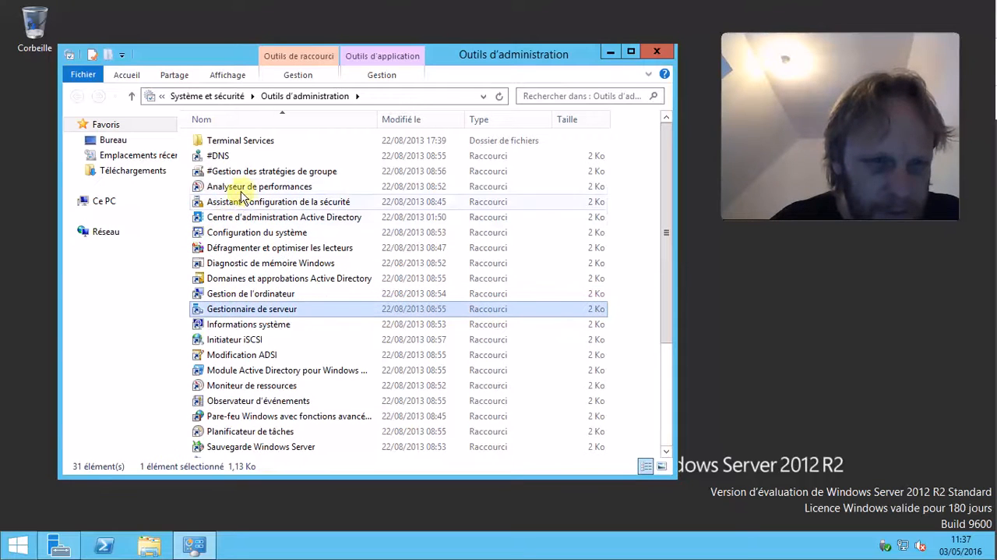
Prefix the Active Directory Administrative Center shortcut's name with "#".
click(226, 218)
key(F2)
click(207, 217)
text(#)
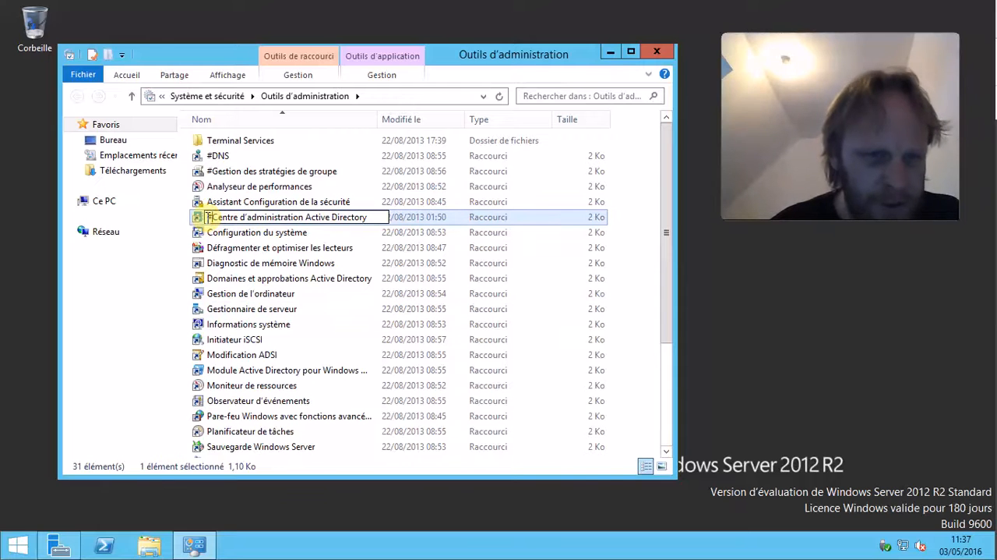
click(265, 234)
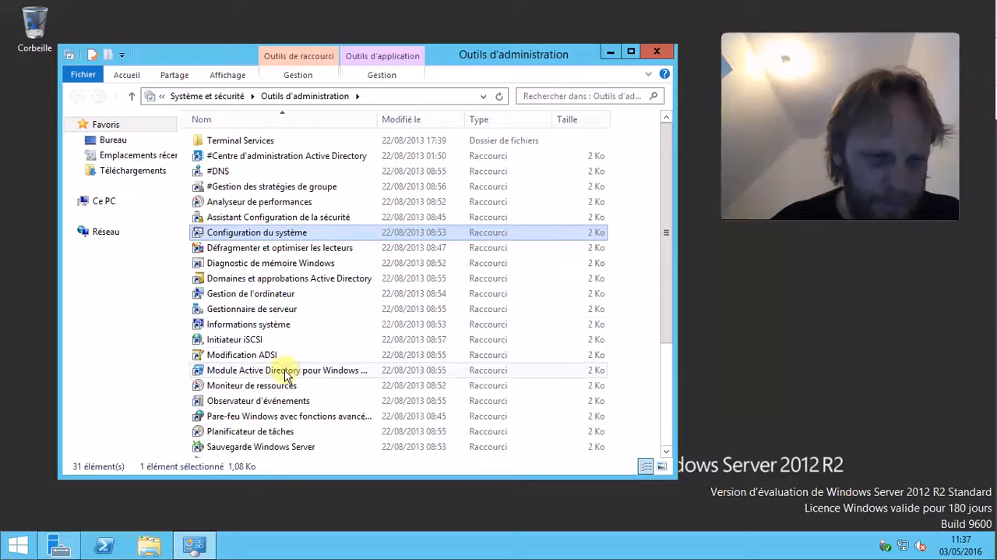
Prefix the Active Directory Sites and Services shortcut's name with "#".
scroll(286, 374, down, 1)
scroll(286, 374, down, 1)
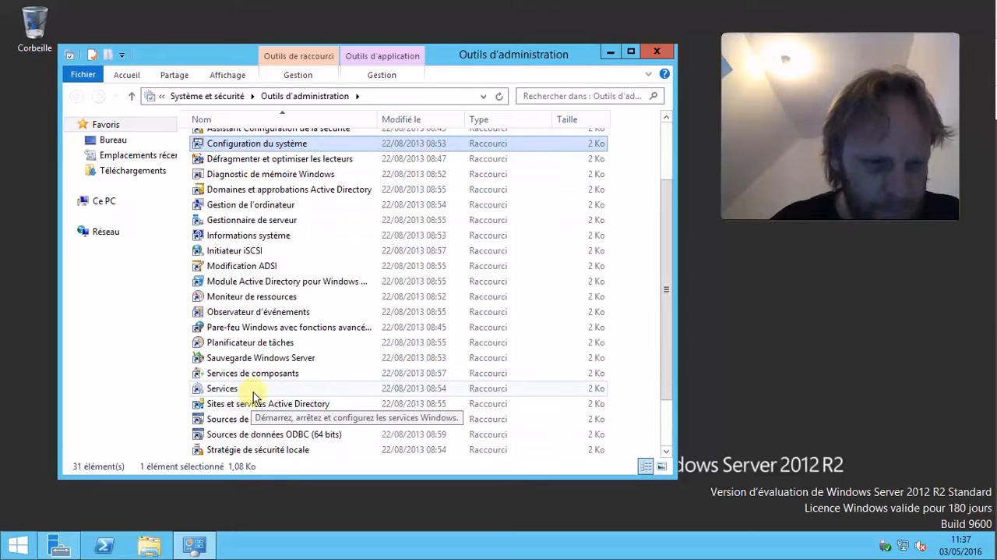
scroll(251, 390, down, 1)
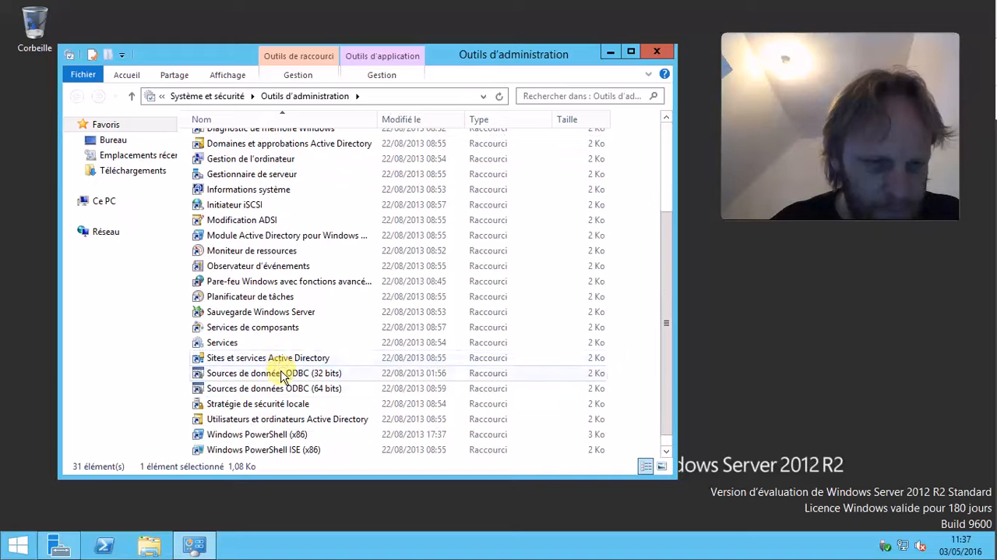
click(281, 359)
click(221, 359)
key(Home)
text(#)
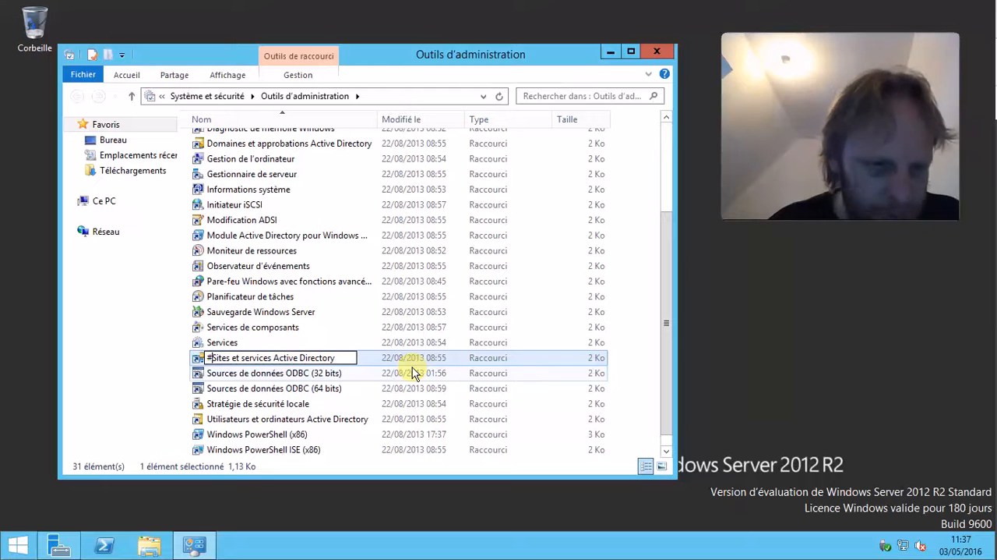
click(268, 403)
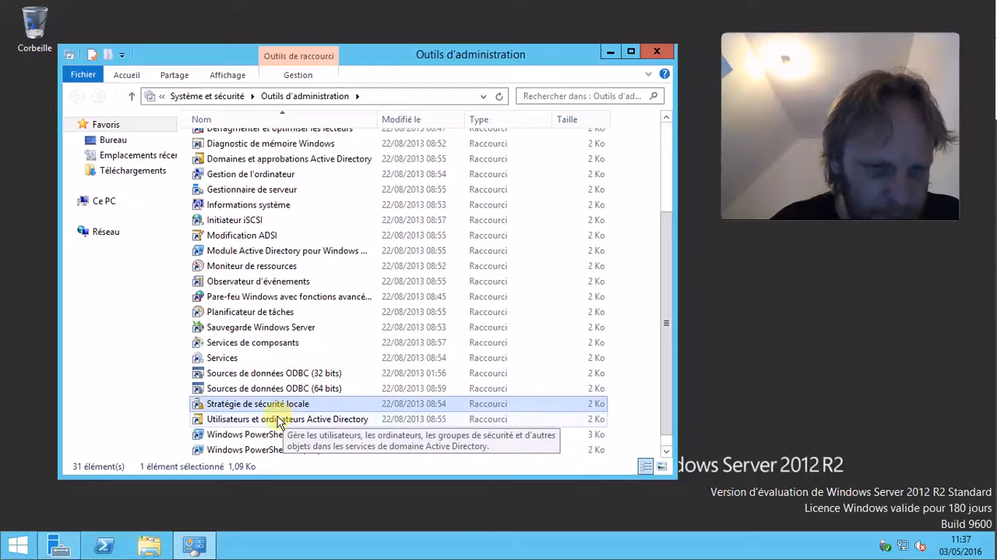
Prefix the Active Directory Users and Computers shortcut's name with "#" and close the Administrative Tools window.
click(244, 421)
click(209, 420)
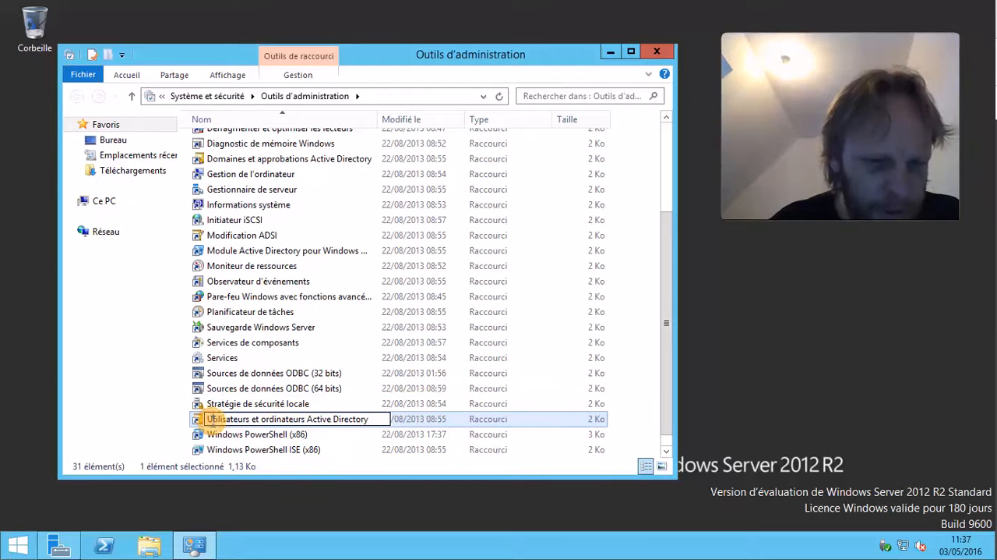
text(#)
click(251, 388)
scroll(257, 383, up, 4)
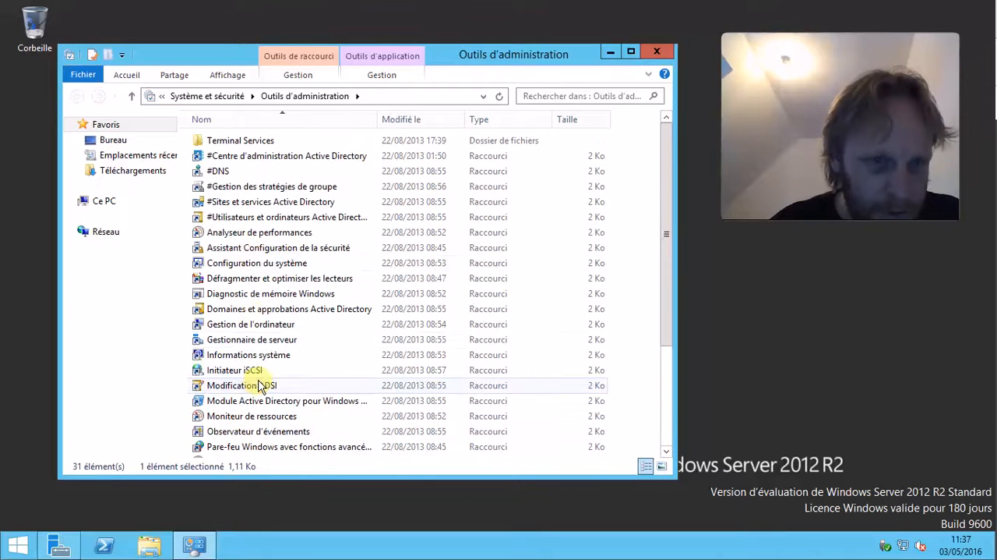
click(248, 156)
scroll(285, 398, down, 4)
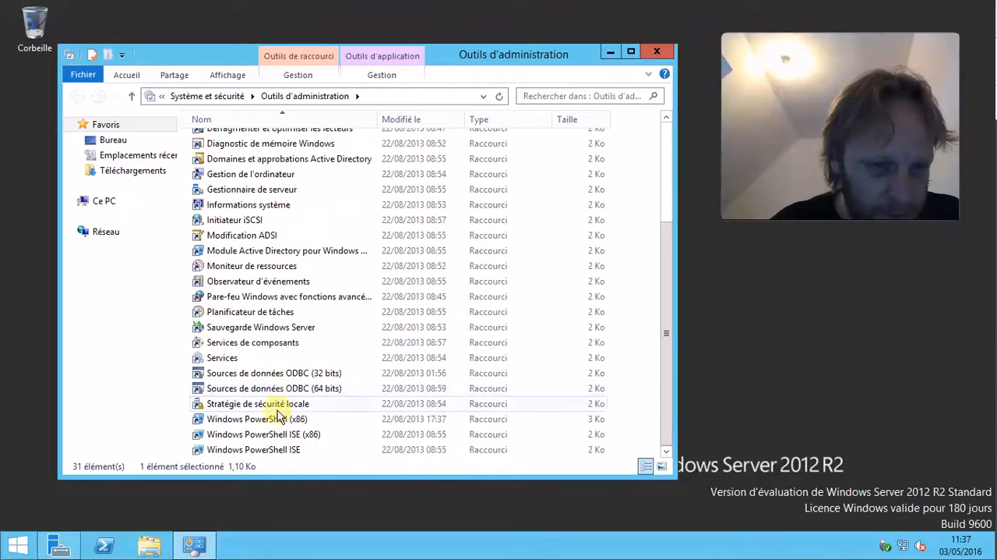
scroll(250, 421, up, 3)
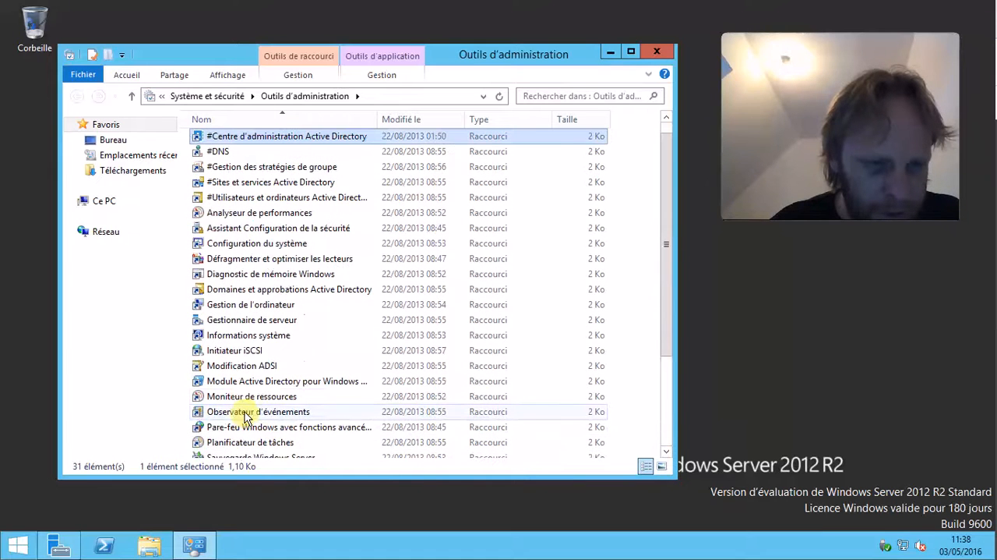
scroll(246, 417, up, 1)
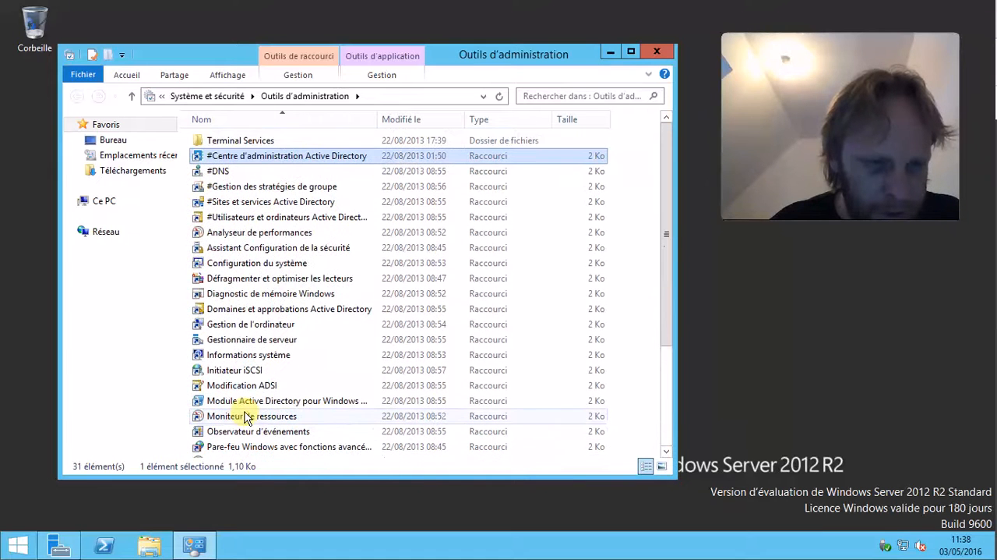
click(657, 52)
Open DNS Manager from the renamed #DNS entry in Server Manager's tools list.
click(59, 545)
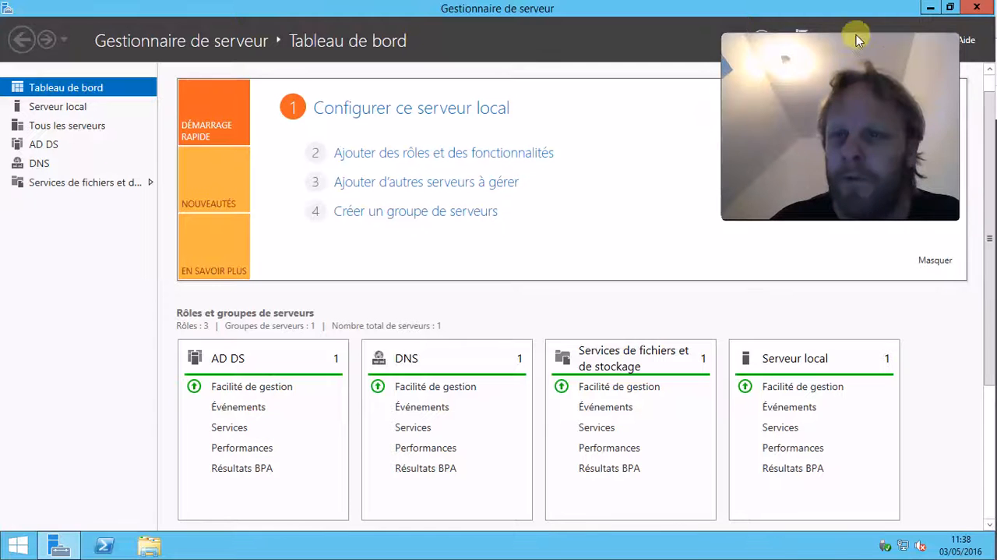
click(885, 41)
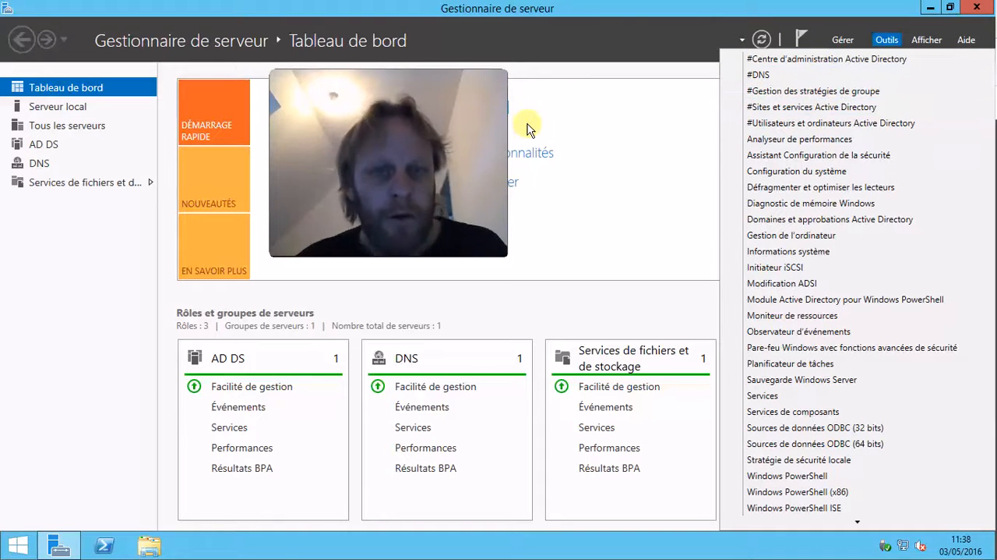
click(42, 167)
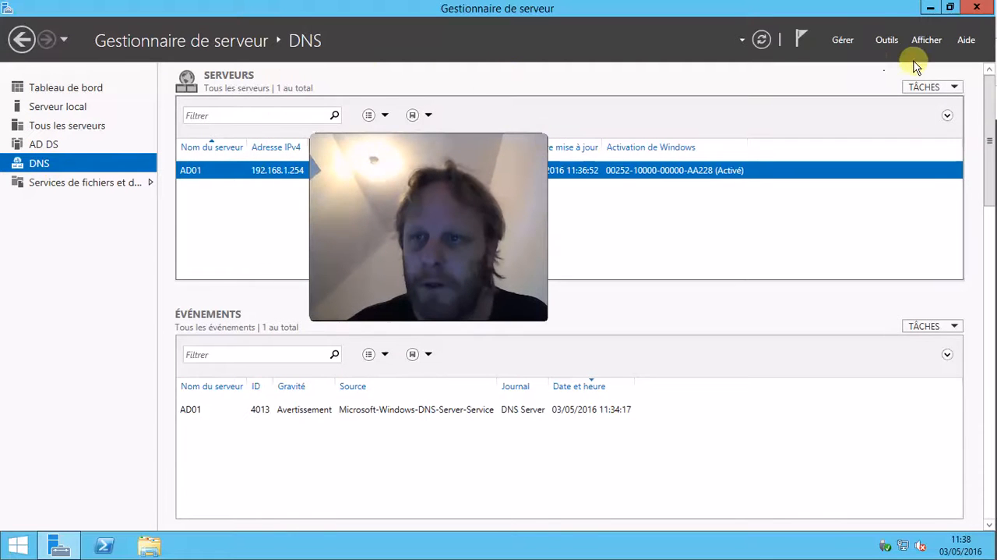
click(843, 40)
click(887, 40)
click(779, 82)
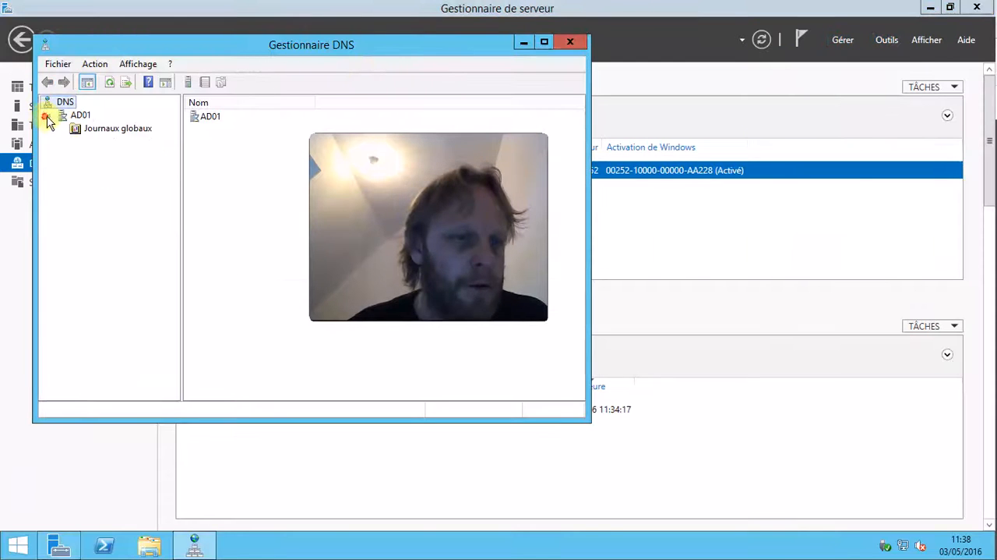
Browse the AD01 server's forward lookup zones and the racine.local zone's records.
click(47, 116)
drag(536, 144, 869, 90)
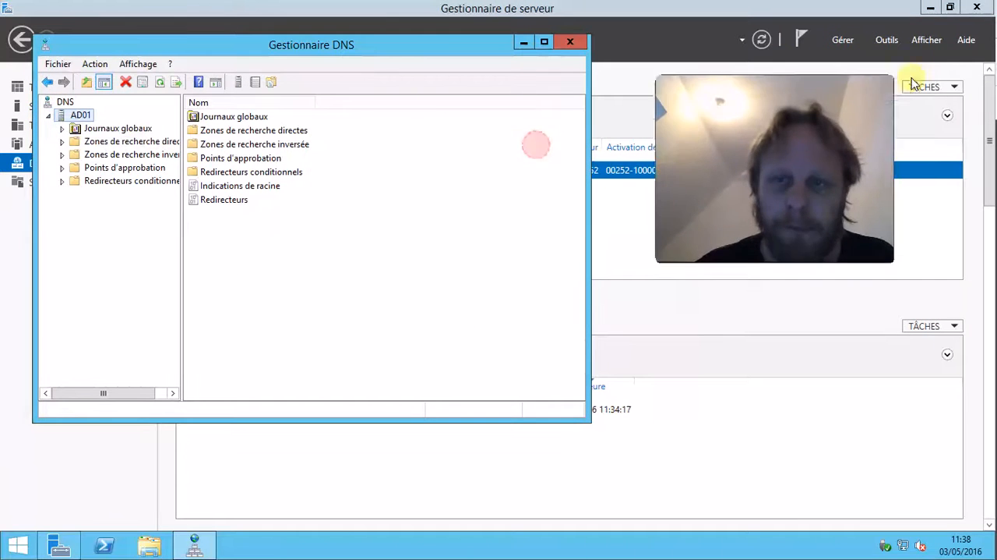
click(65, 142)
click(87, 168)
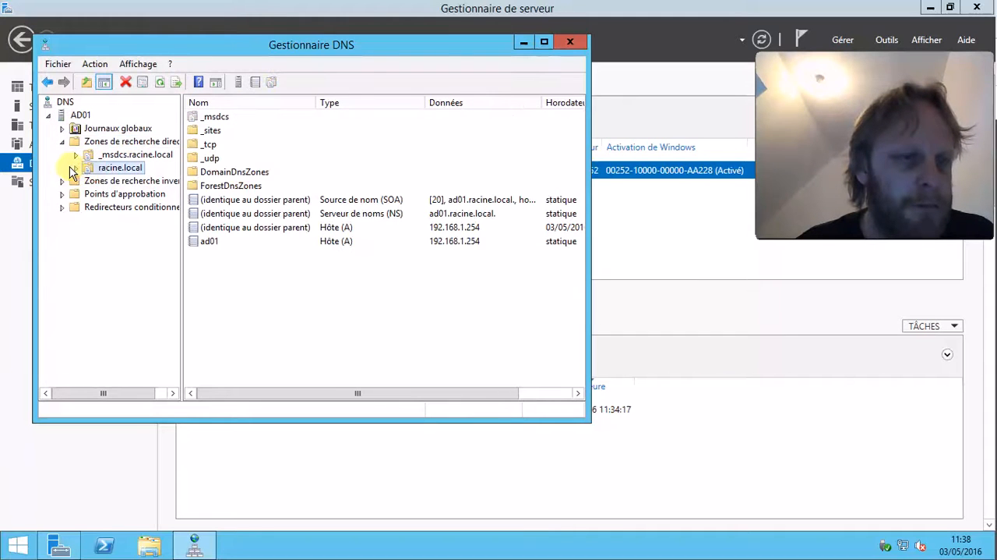
click(74, 168)
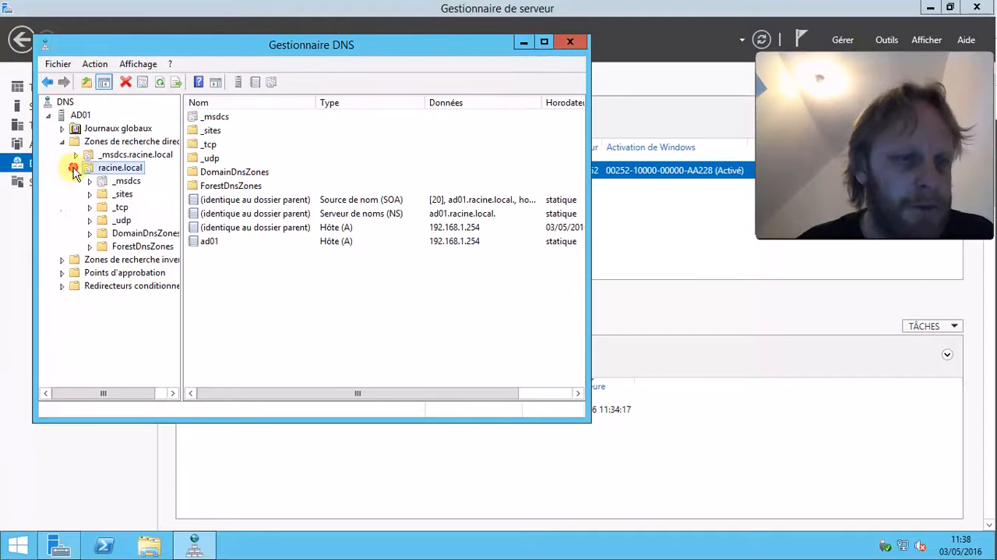
click(75, 260)
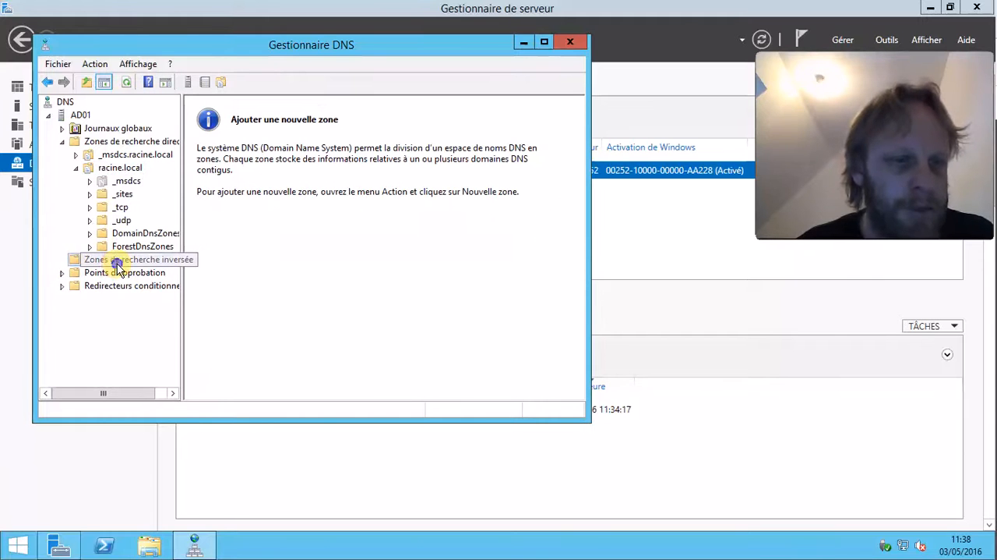
Create a primary, AD-integrated reverse lookup zone for network 192.168.1, allowing secure and nonsecure dynamic updates.
right_click(160, 261)
click(171, 273)
click(336, 335)
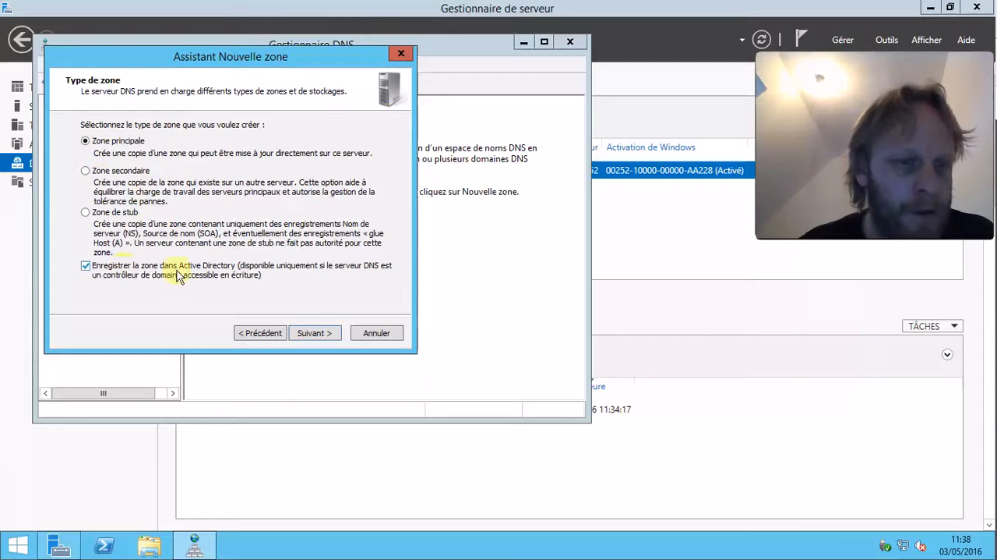
click(323, 340)
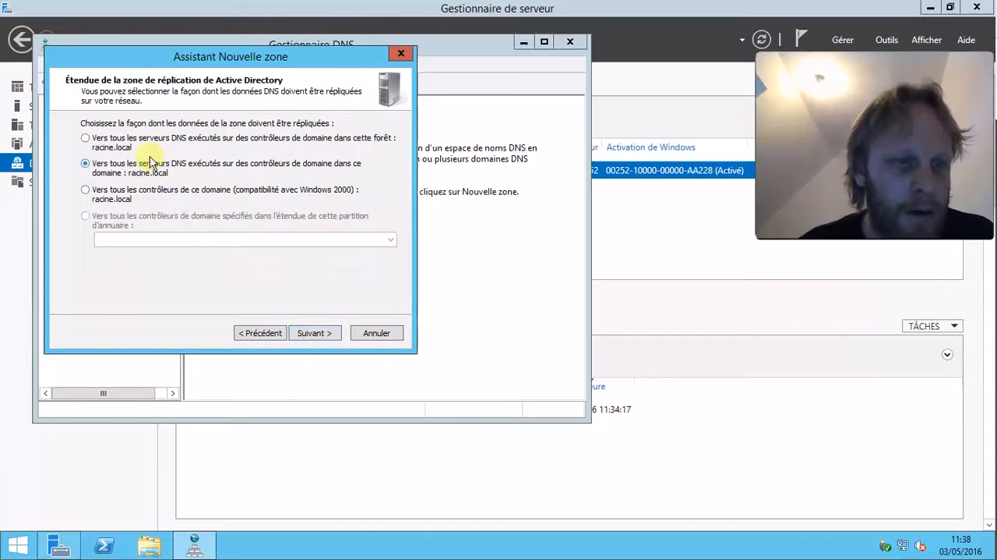
click(328, 339)
click(327, 339)
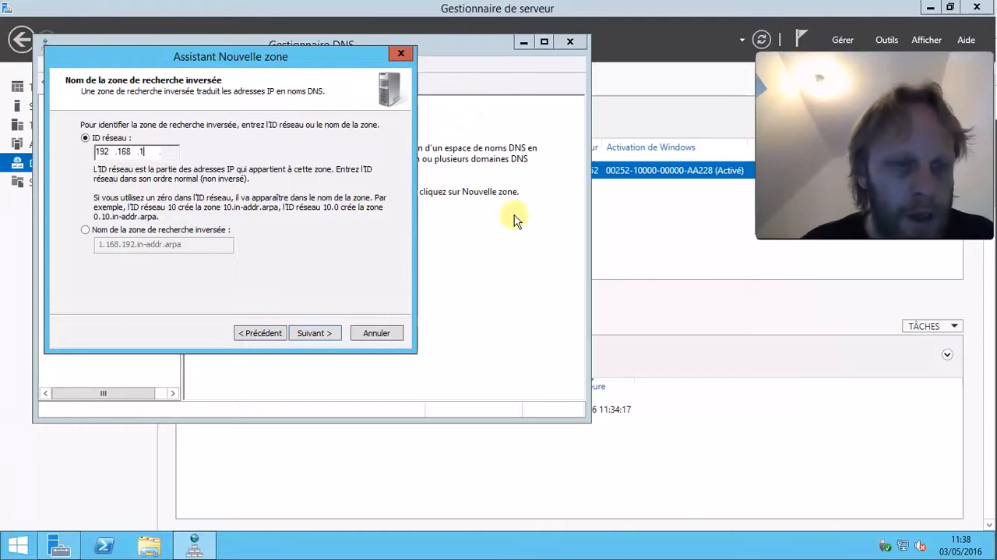
click(322, 335)
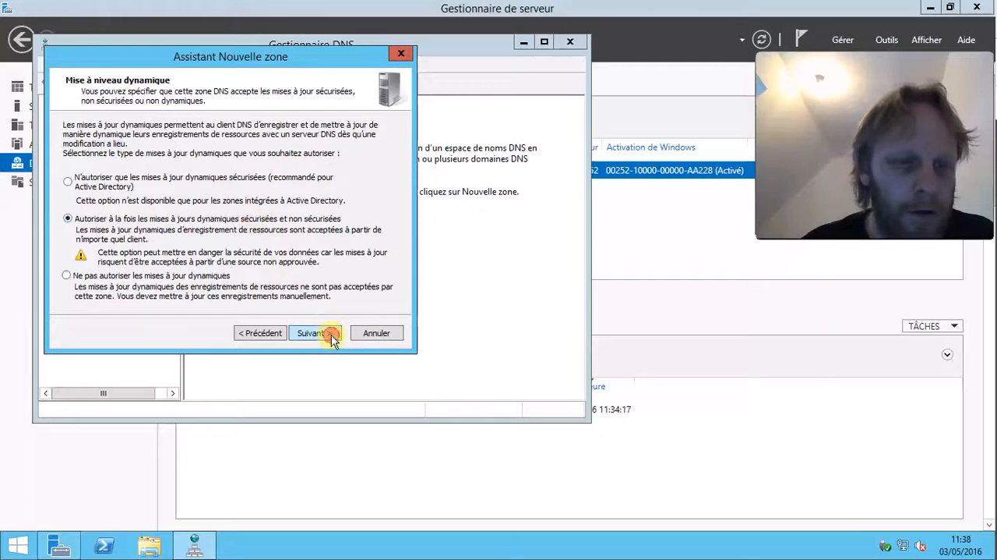
click(330, 336)
click(325, 333)
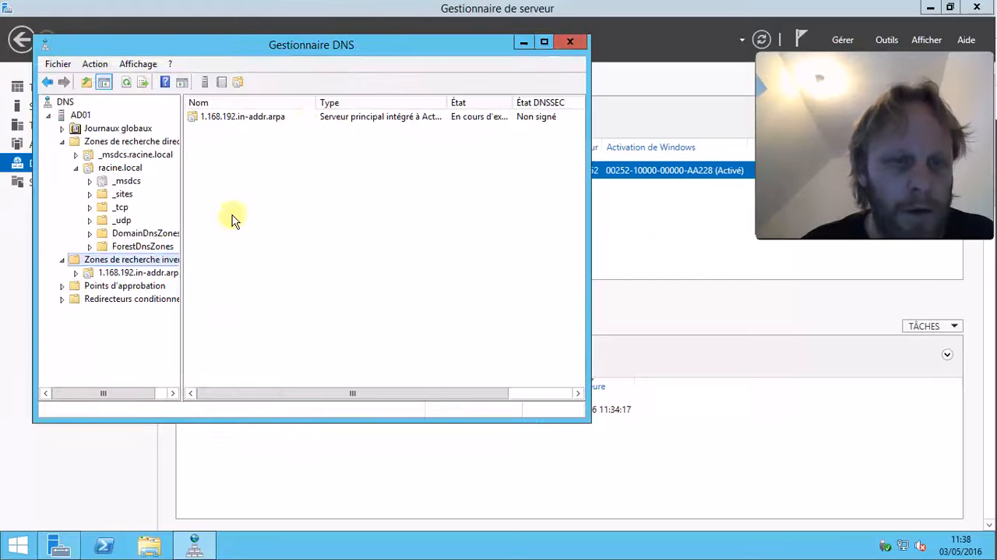
Review the 1.168.192.in-addr.arpa zone's records, close DNS Manager, and view the Local Server properties.
drag(310, 50, 353, 67)
click(128, 292)
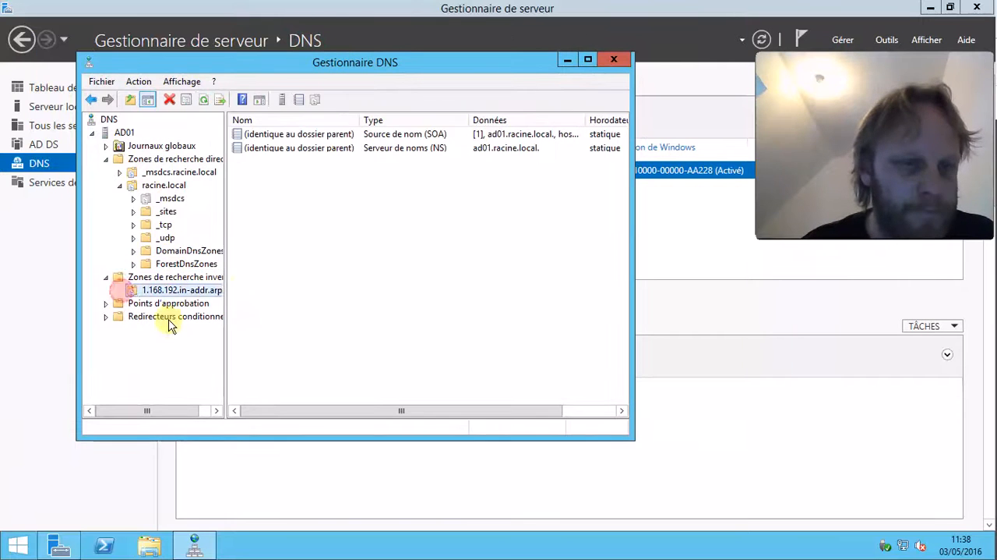
click(483, 148)
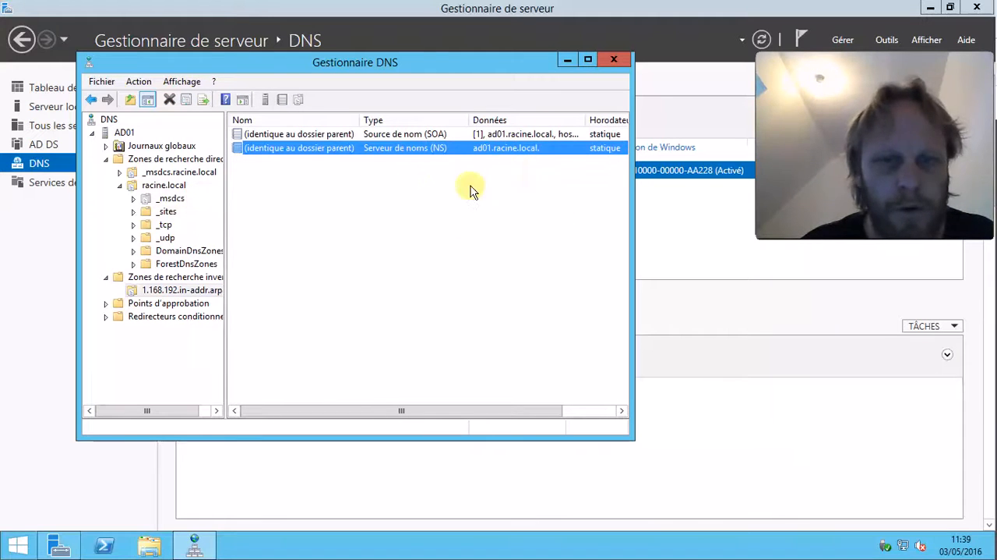
click(615, 66)
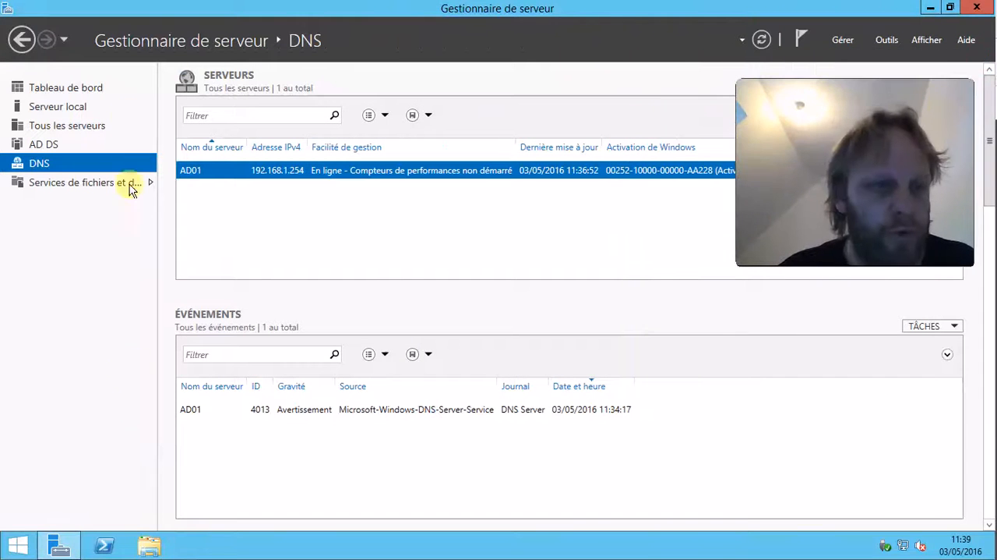
click(58, 105)
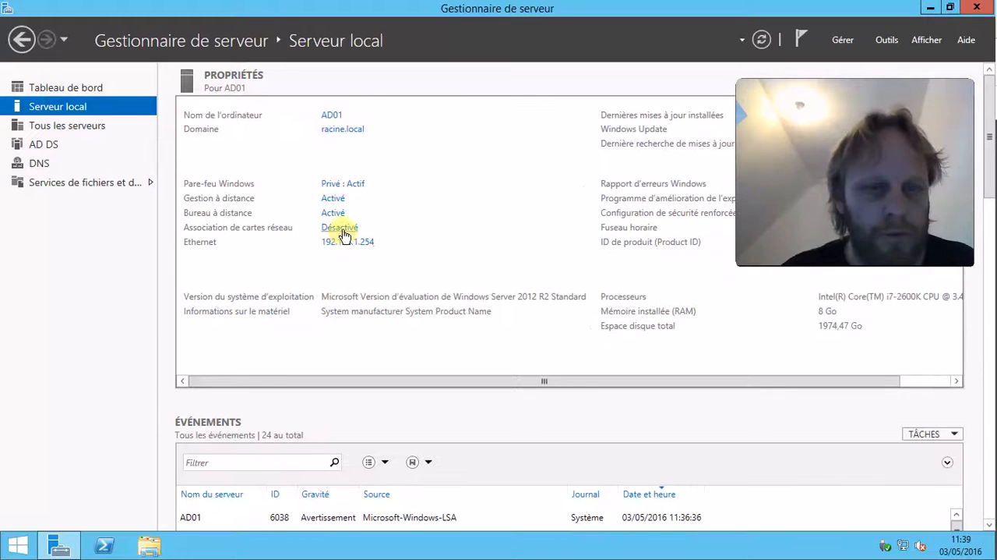
Set the Ethernet adapter's IPv4 preferred DNS server to 192.168.1.254 and alternate DNS server to 192.168.1.1.
click(343, 247)
click(128, 134)
right_click(138, 133)
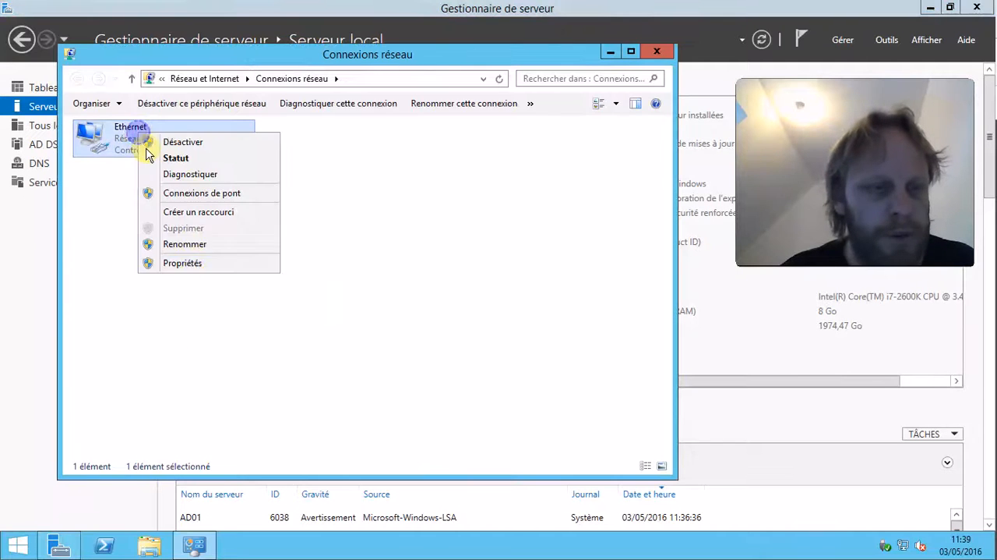
click(201, 263)
click(234, 320)
double_click(234, 321)
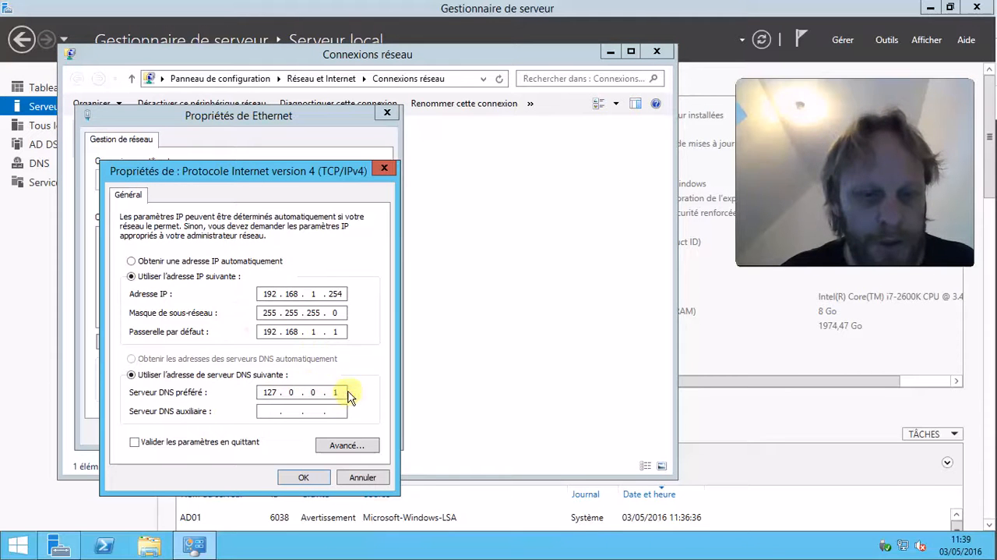
key(BackSpace)
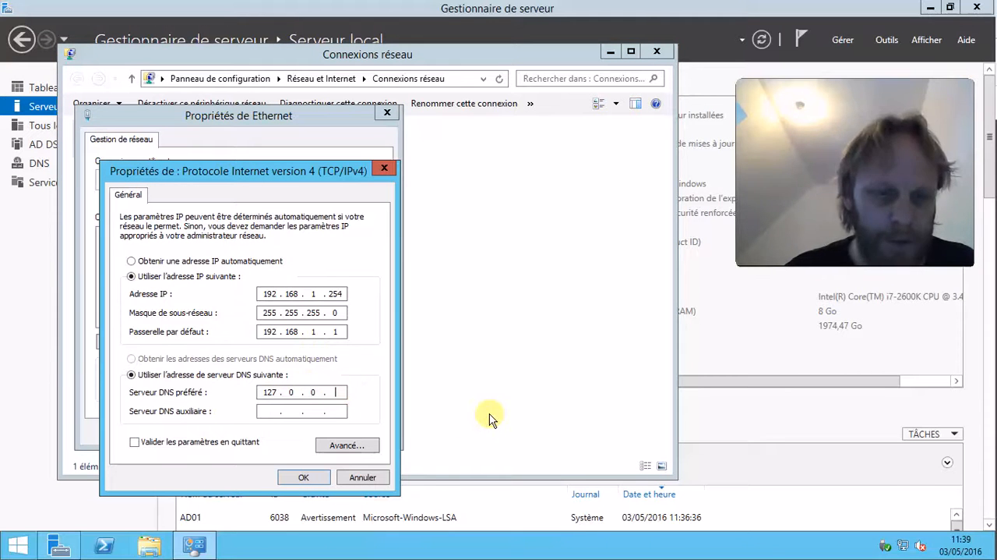
text(192 . )
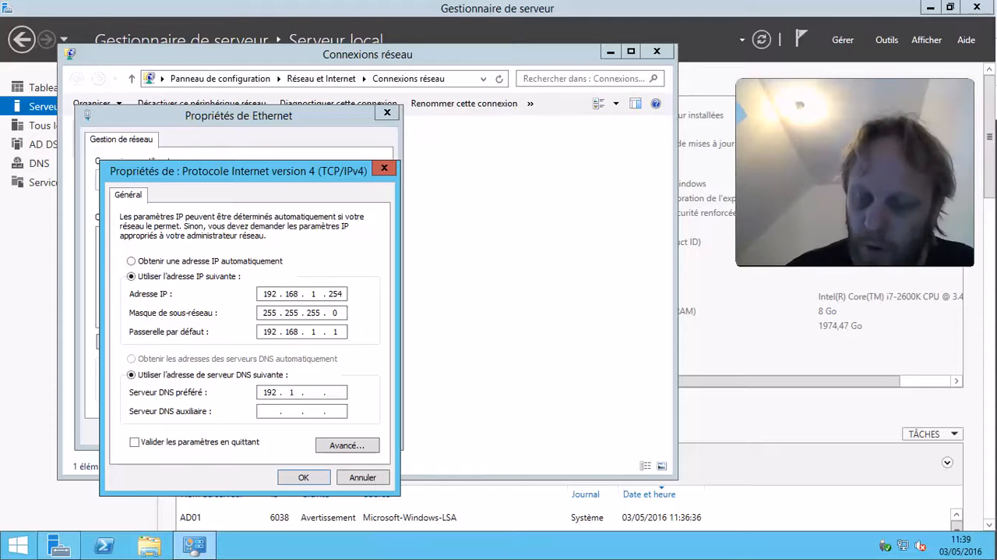
text(168 . 1 . 254)
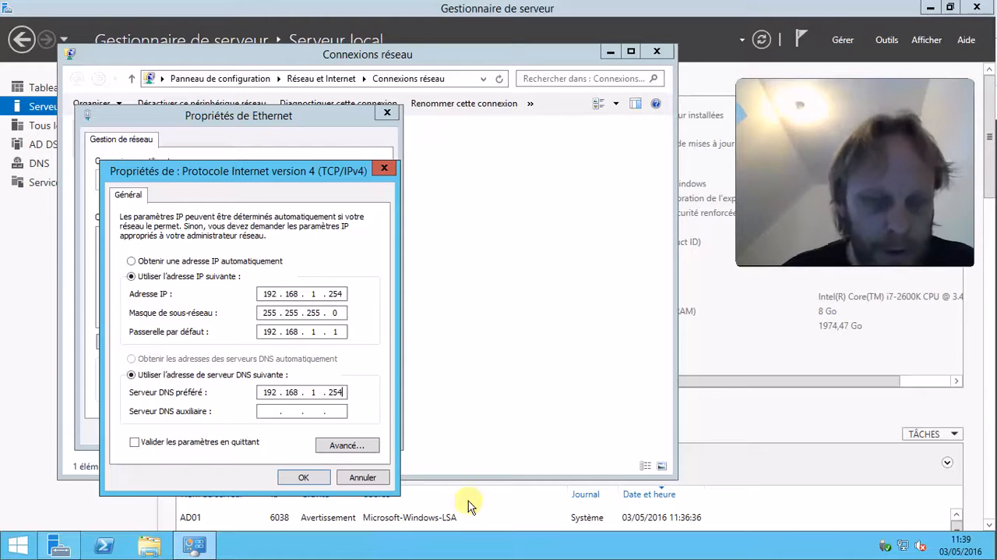
click(274, 410)
text(192 . 168 . 1 . 1)
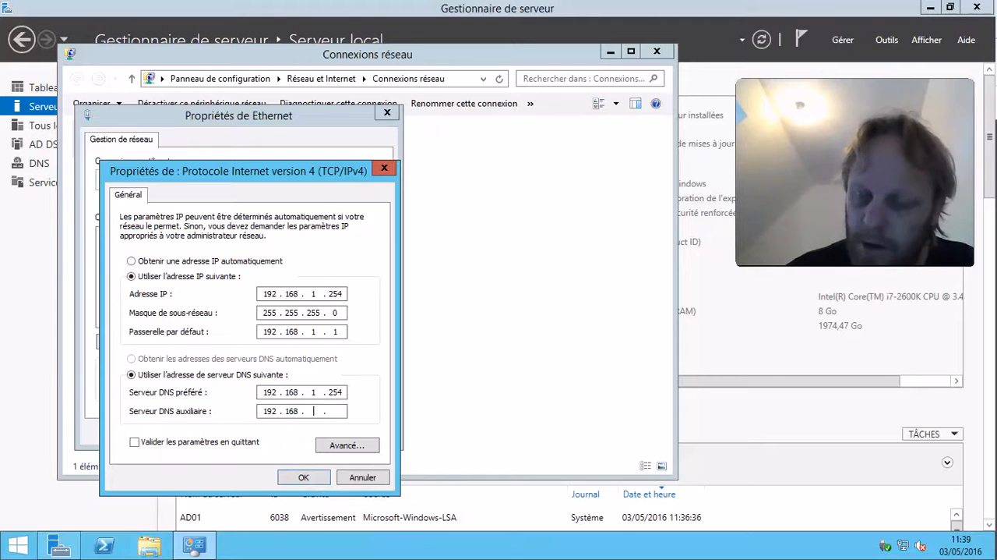
click(305, 477)
click(312, 431)
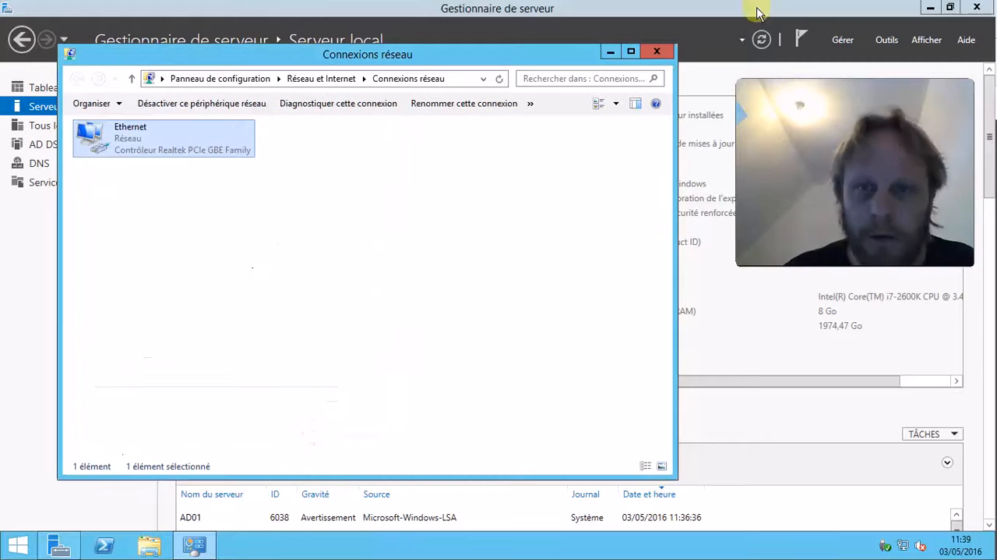
click(656, 51)
click(930, 8)
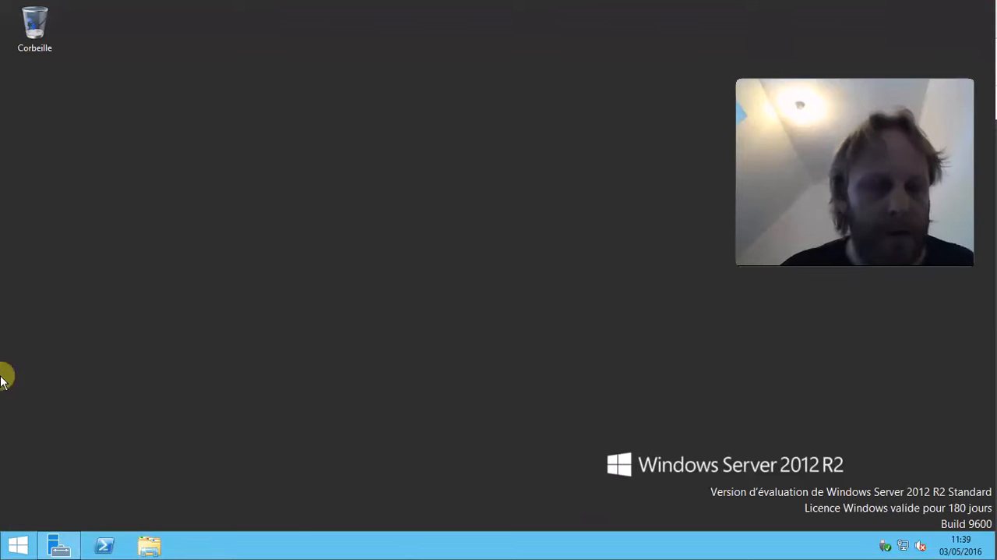
click(22, 547)
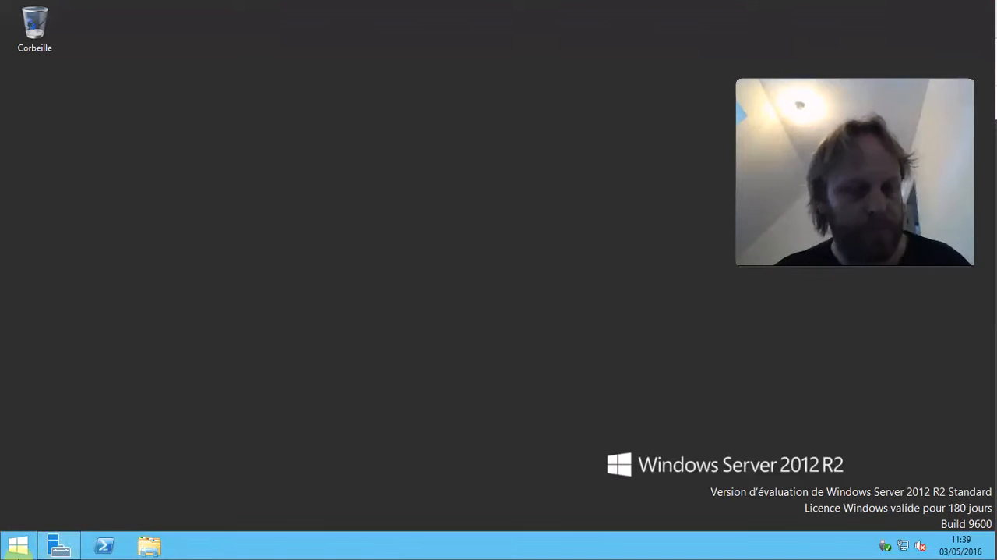
click(58, 546)
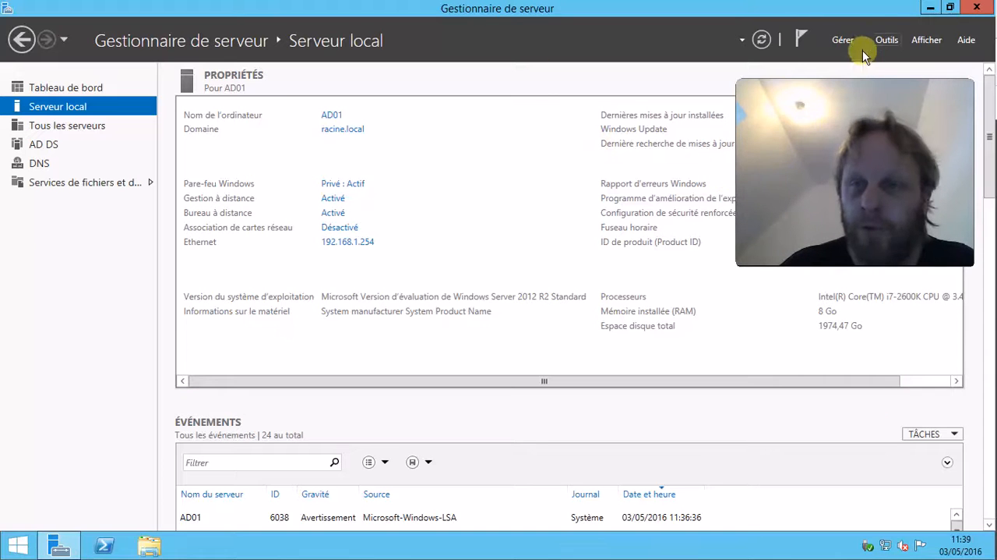
Open Active Directory Users and Computers from the #Utilisateurs et ordinateurs Active Directory tool entry and maximize it.
click(845, 39)
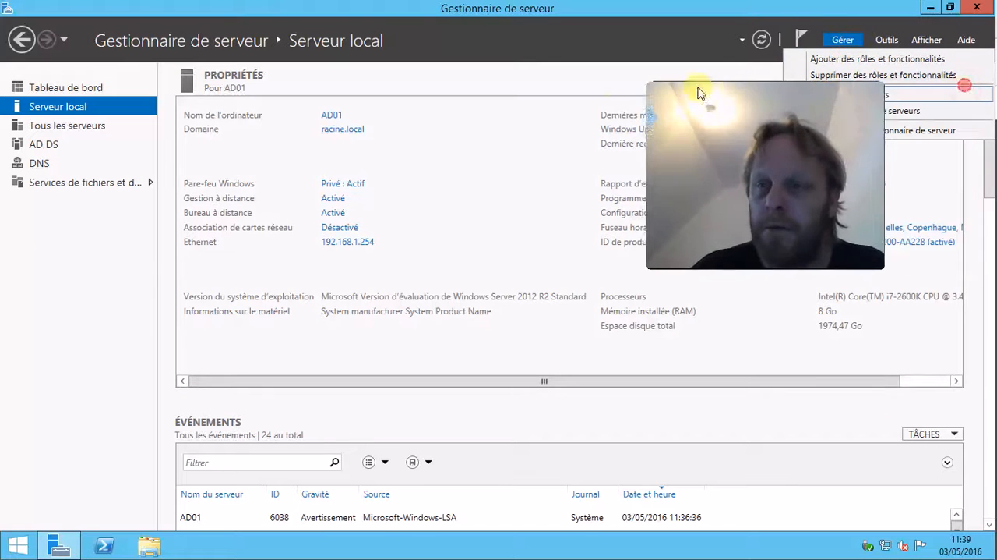
click(887, 41)
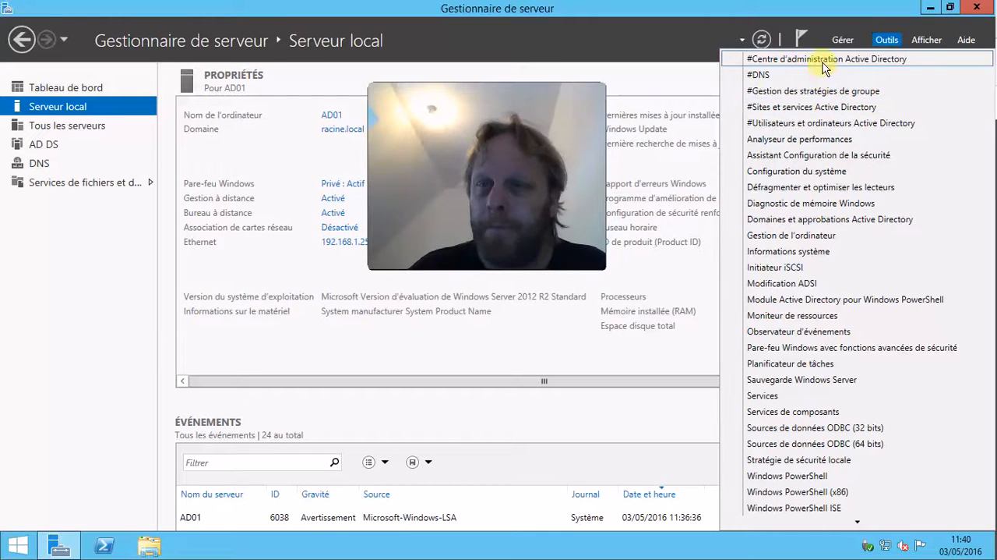
click(824, 125)
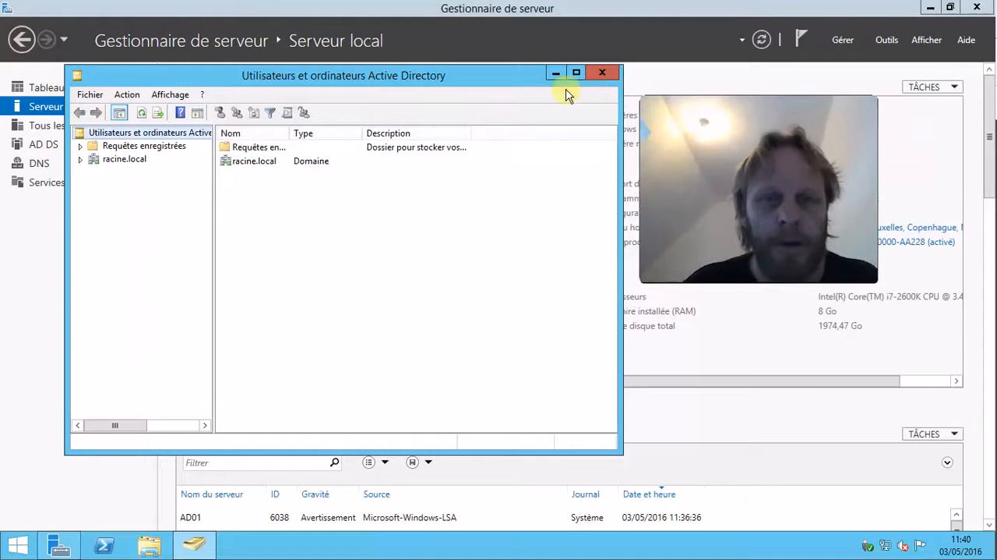
double_click(510, 75)
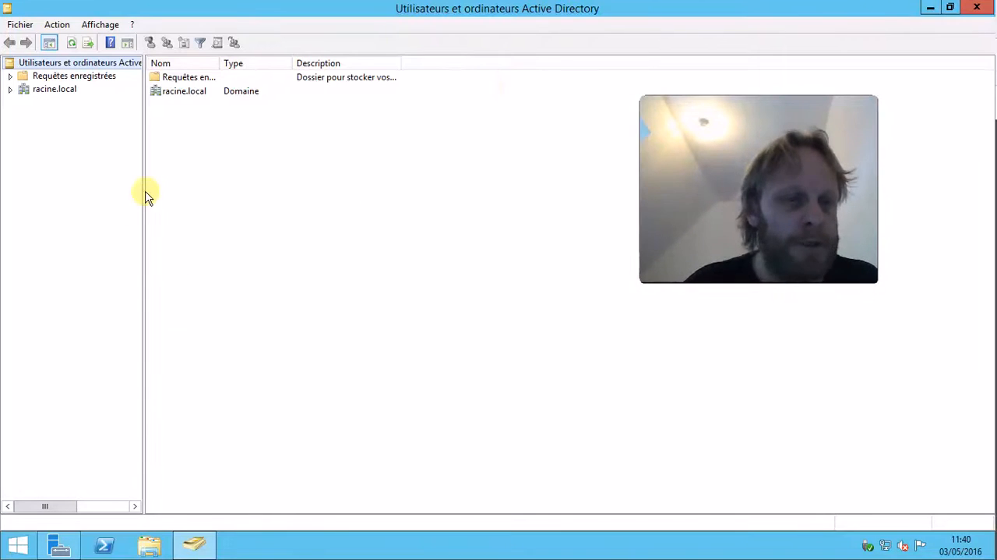
drag(145, 192, 280, 195)
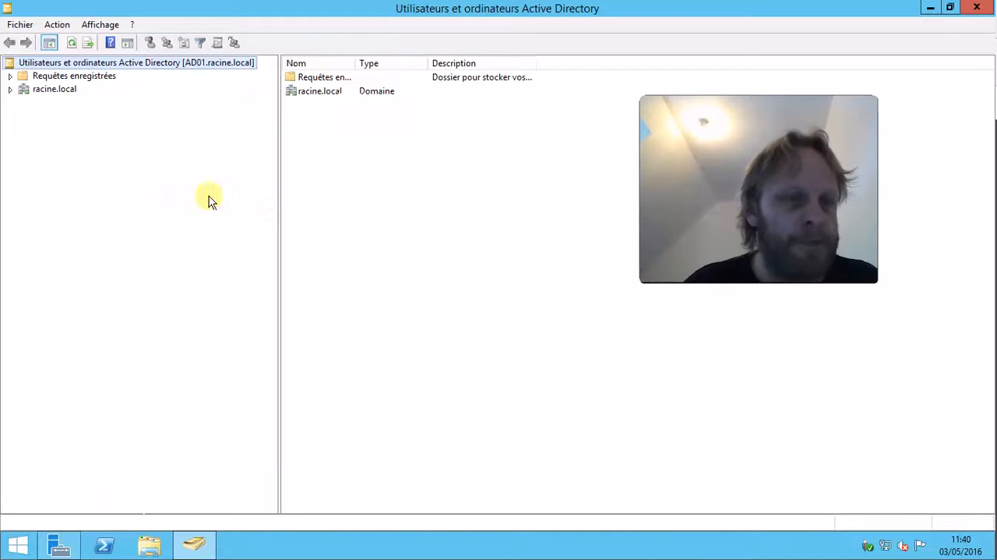
Browse the racine.local domain's Computers and Users containers, widening the name column.
click(10, 89)
click(74, 117)
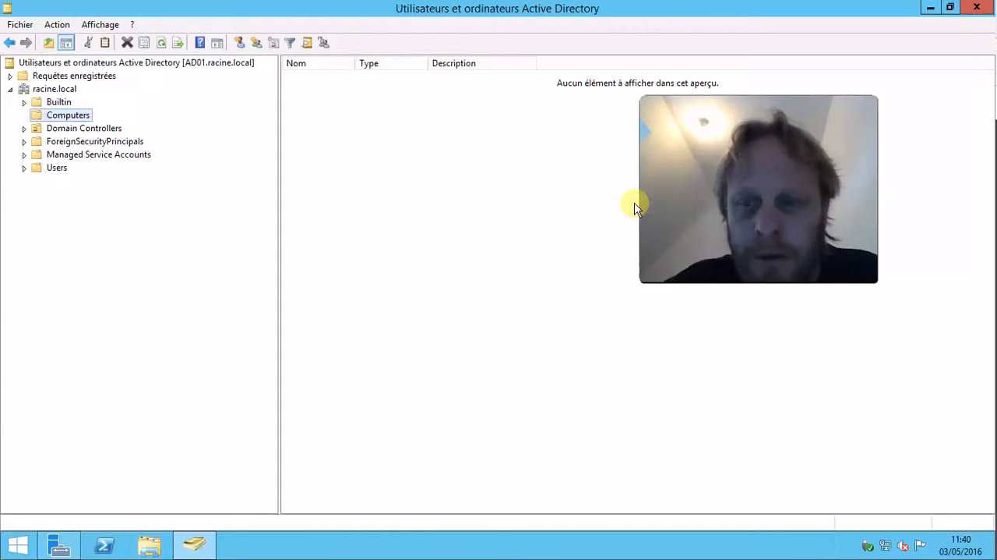
click(56, 171)
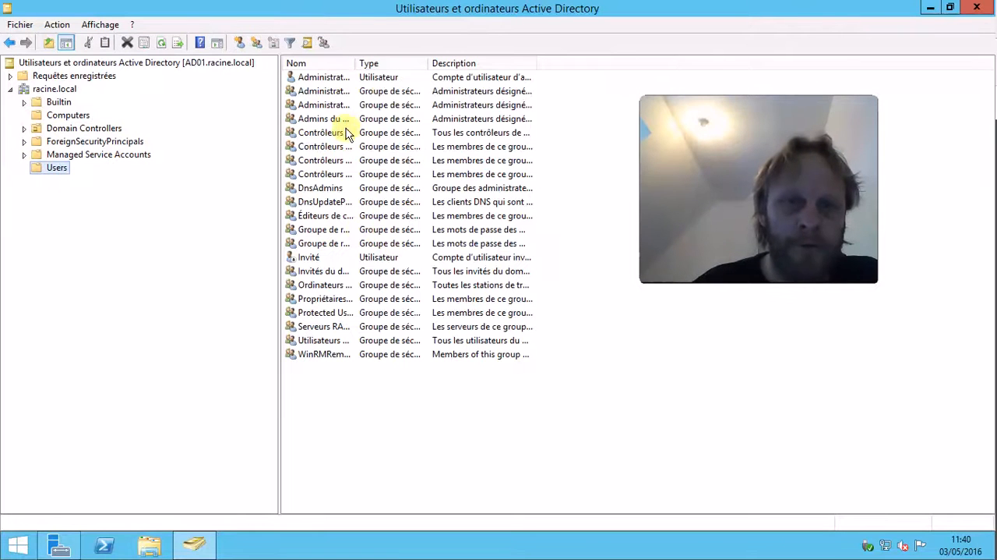
double_click(355, 65)
click(356, 80)
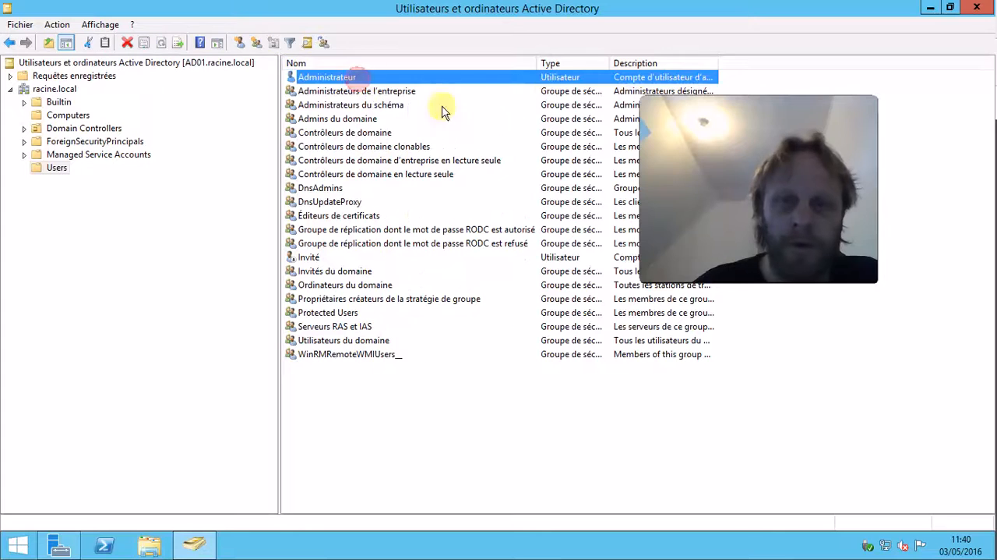
drag(863, 106, 896, 94)
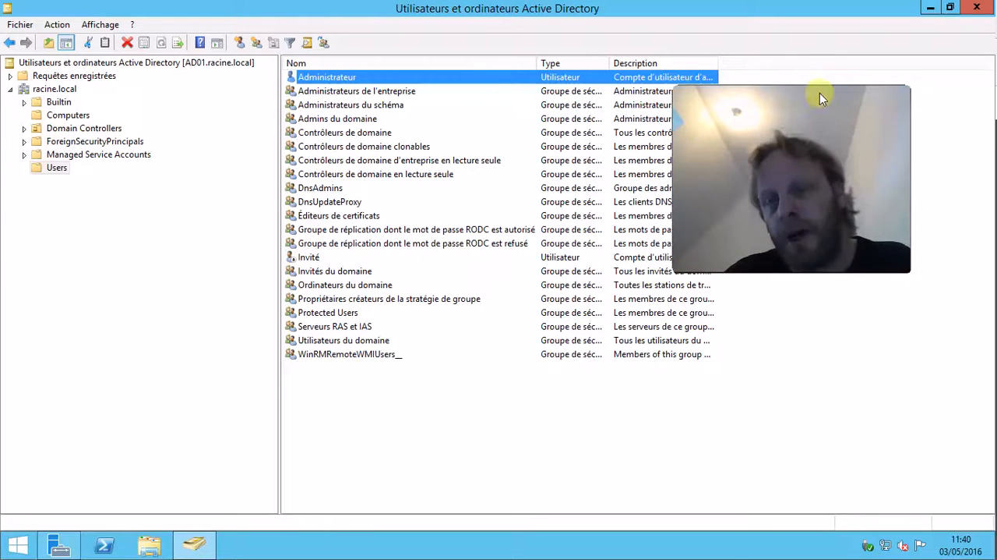
drag(904, 93, 979, 86)
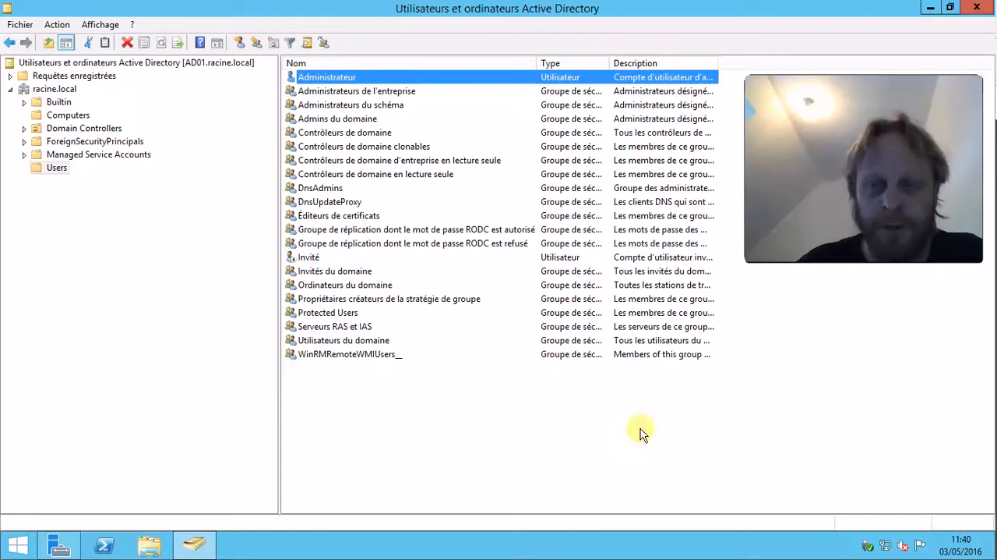
Review the Admins du domaine group's members, group memberships and manager in its properties.
double_click(375, 121)
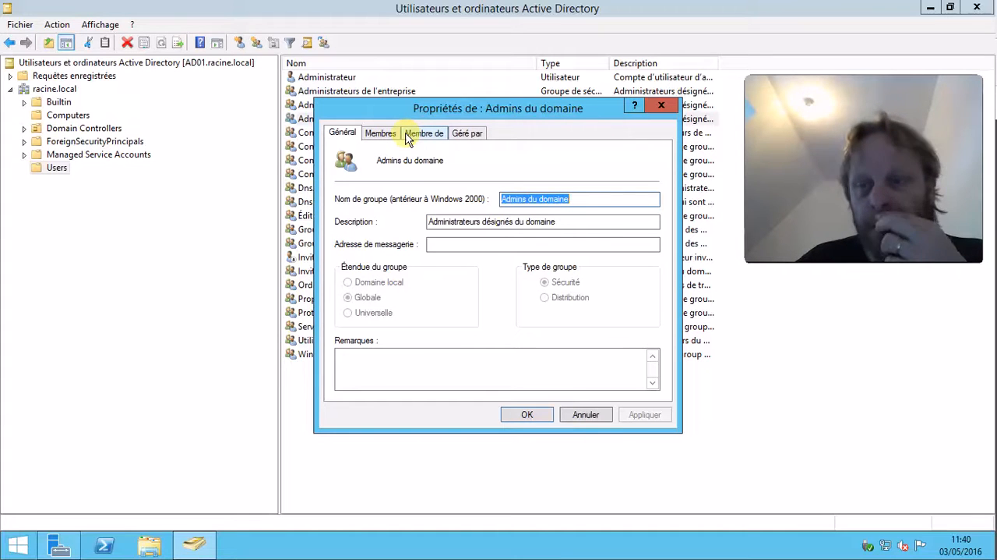
click(382, 137)
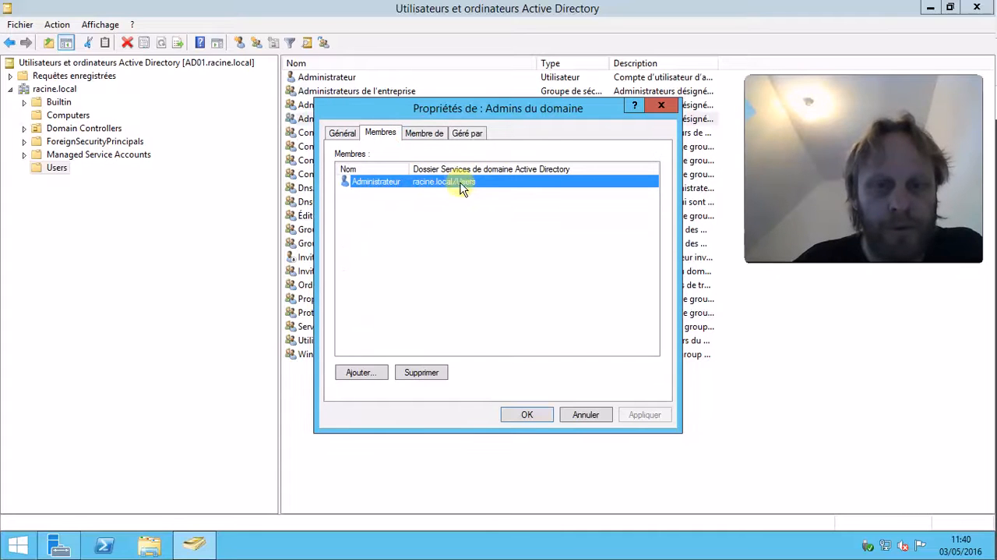
click(347, 135)
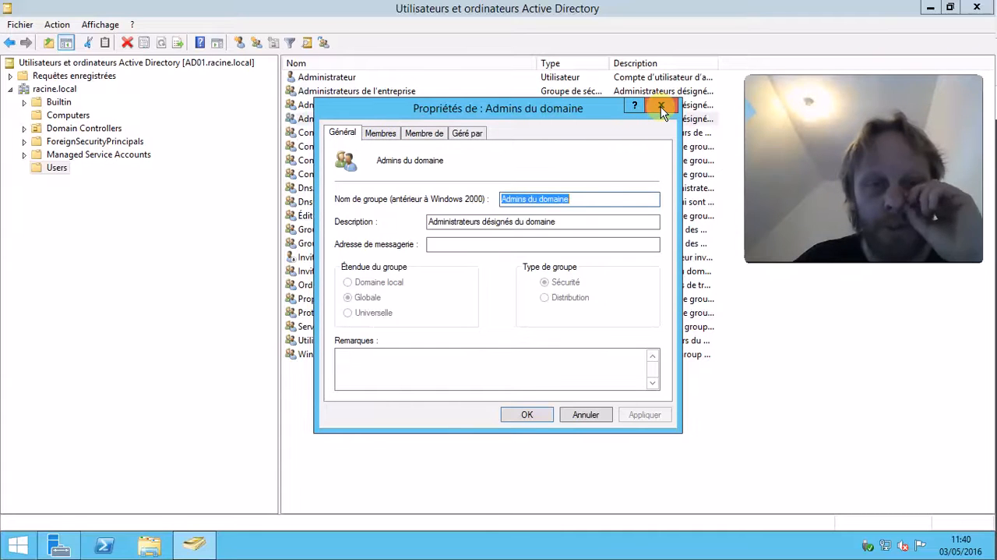
click(394, 136)
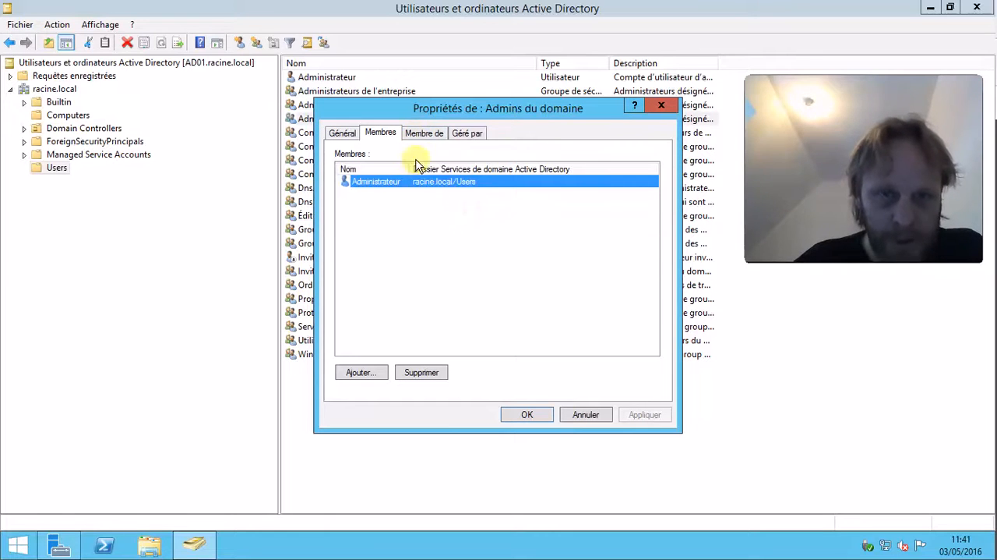
drag(406, 169, 404, 169)
click(425, 134)
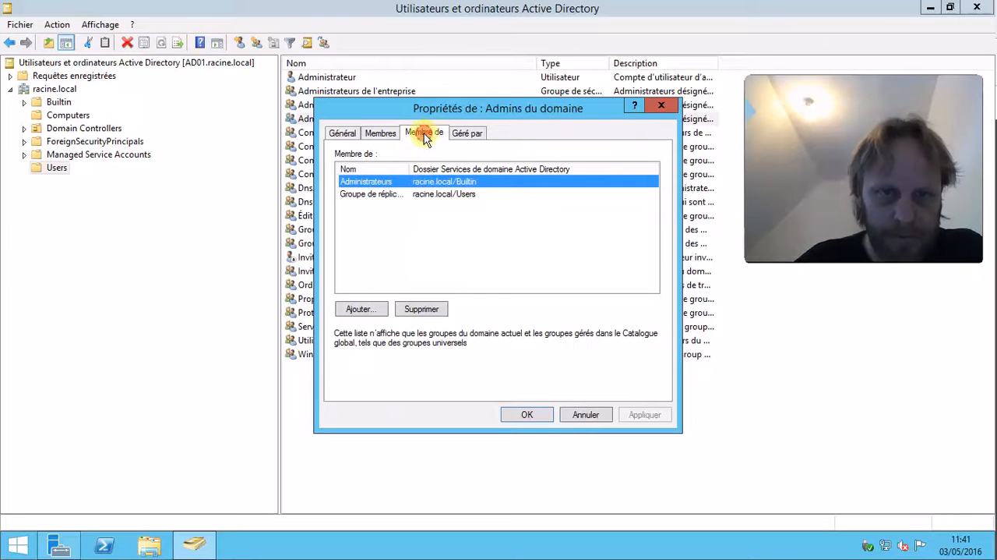
drag(440, 169, 492, 168)
click(478, 135)
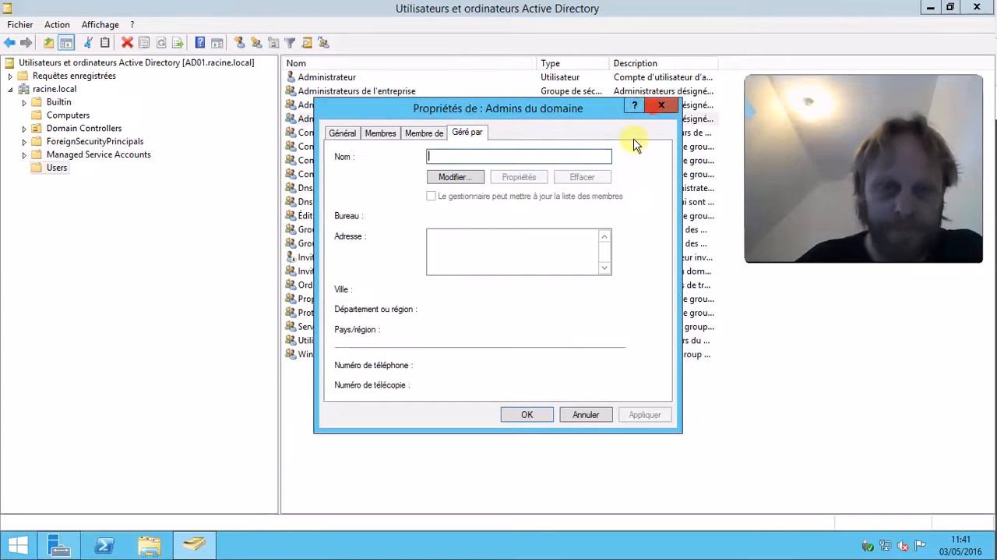
click(660, 105)
Browse the Administrateur account's property tabs and try opening its logon hours.
double_click(352, 78)
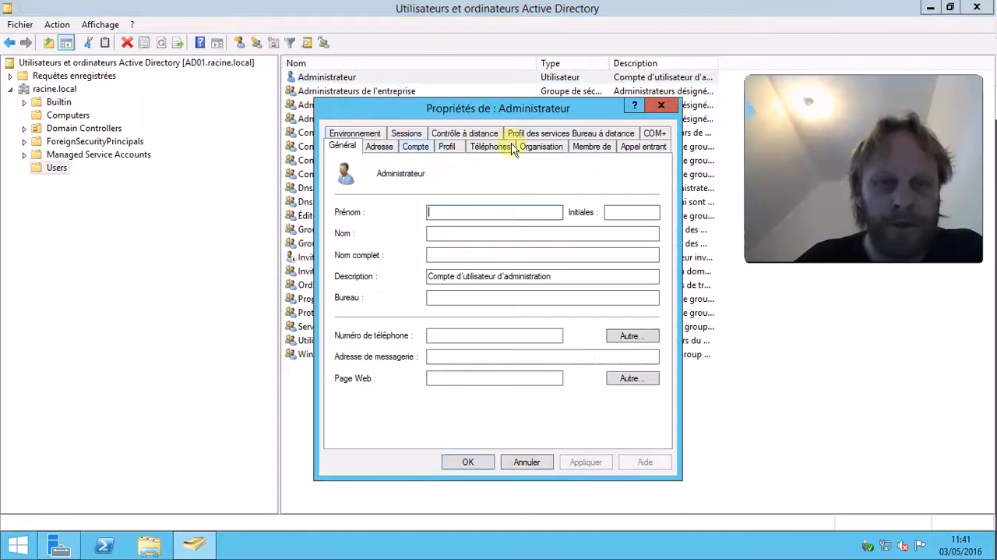
click(381, 147)
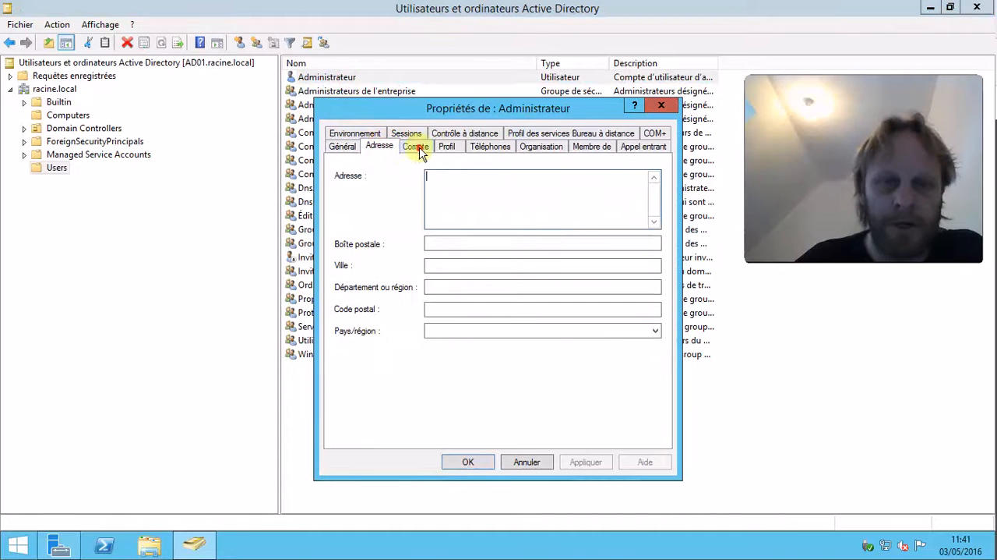
click(416, 148)
click(447, 147)
click(380, 147)
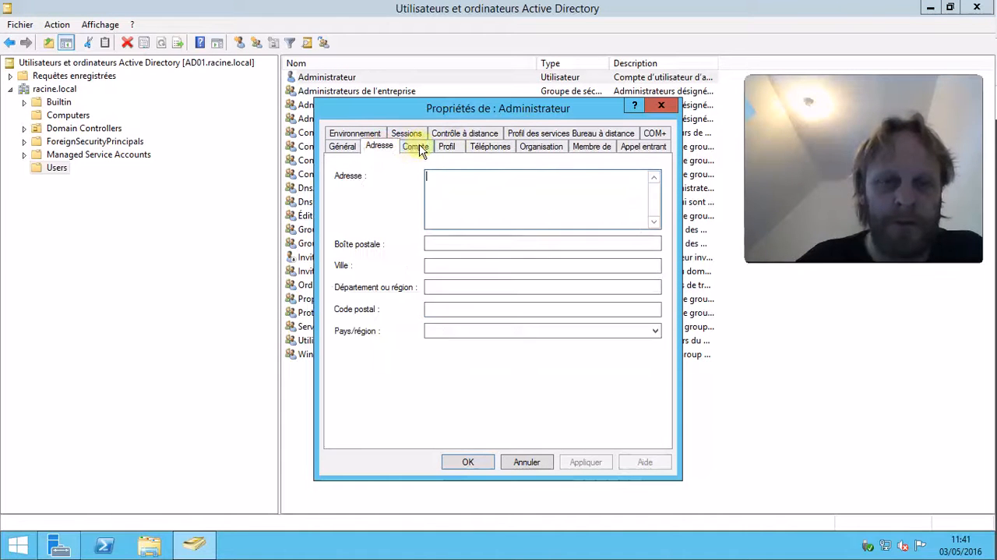
click(415, 148)
click(446, 148)
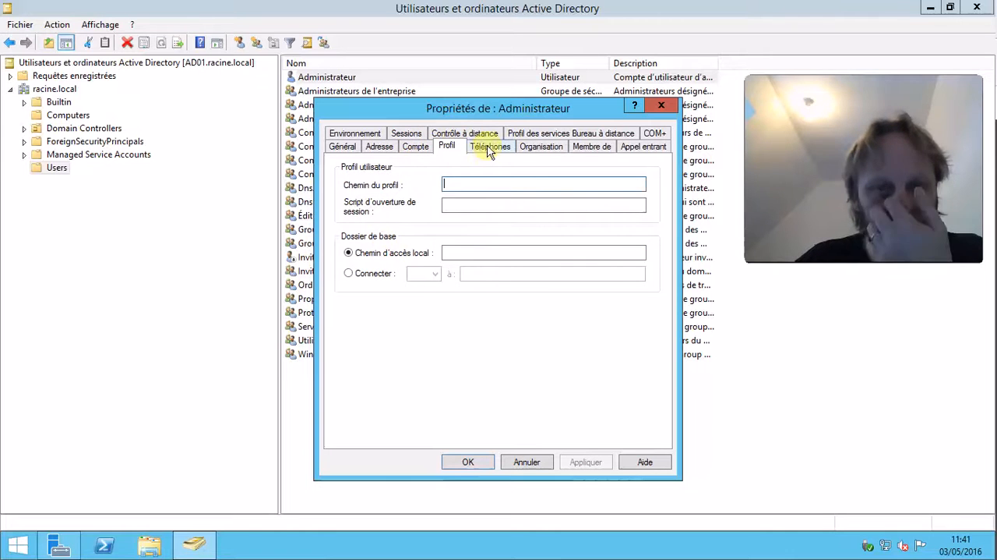
click(382, 149)
click(425, 150)
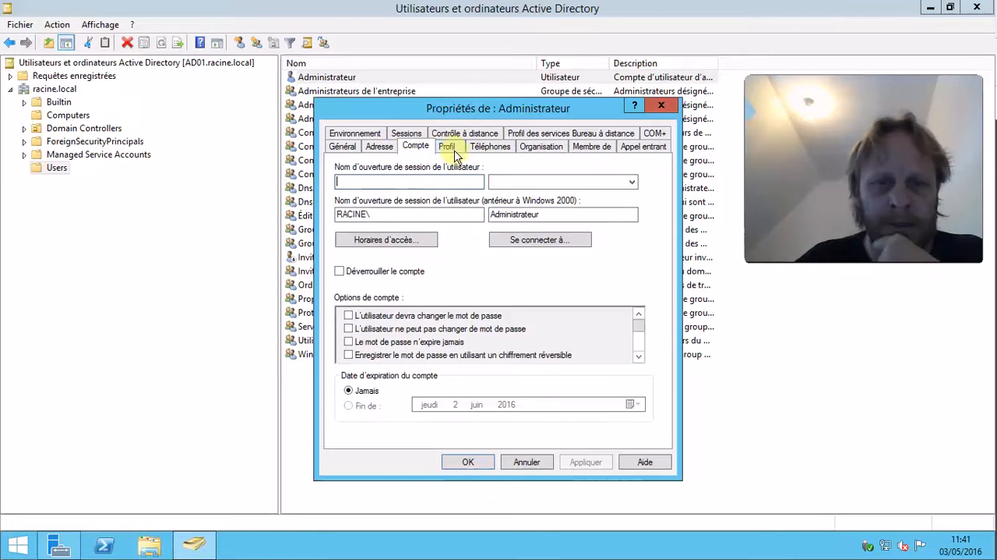
click(394, 237)
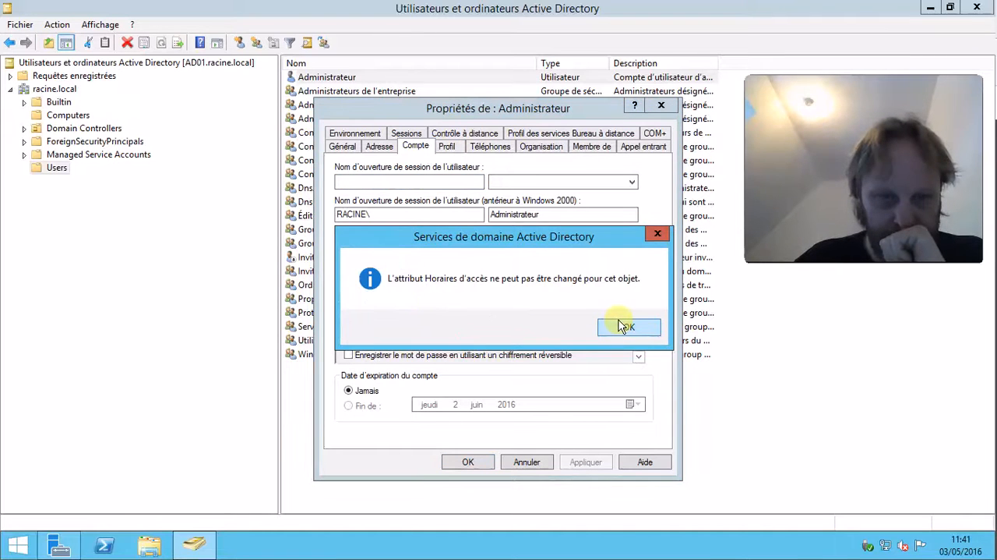
click(627, 327)
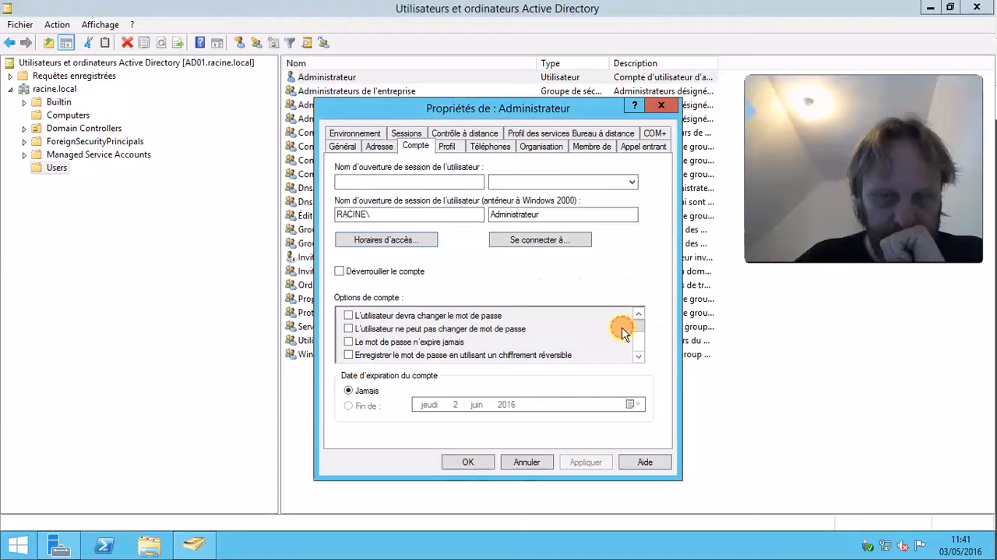
click(660, 105)
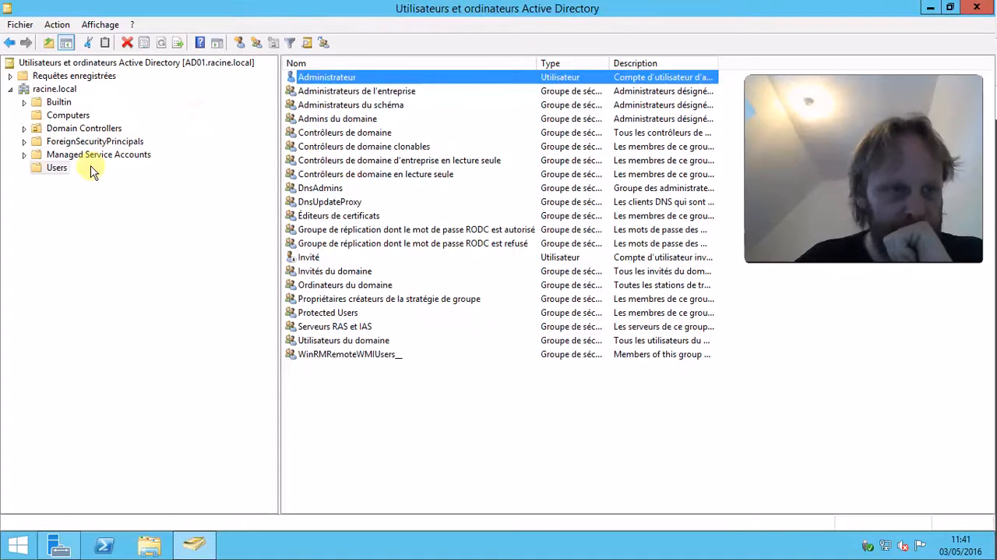
Create an organizational unit named utililisateurs directly under racine.local, without accidental-deletion protection.
click(57, 89)
right_click(55, 89)
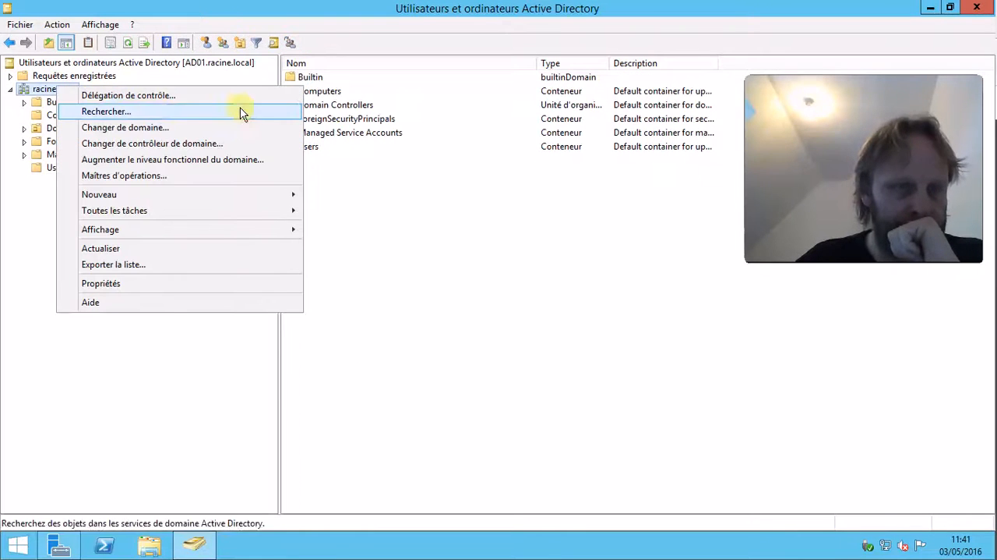
mouse_move(279, 197)
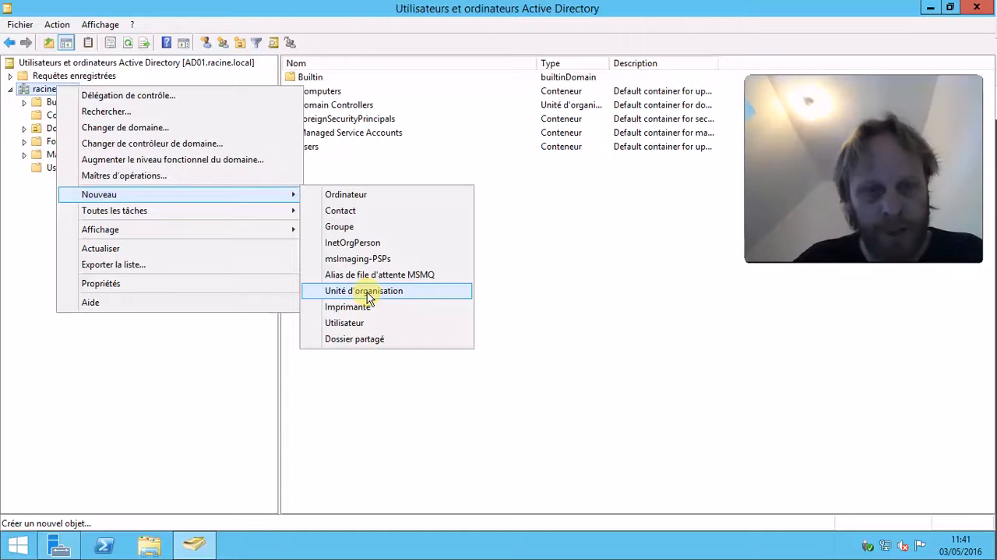
click(367, 293)
click(33, 129)
click(79, 107)
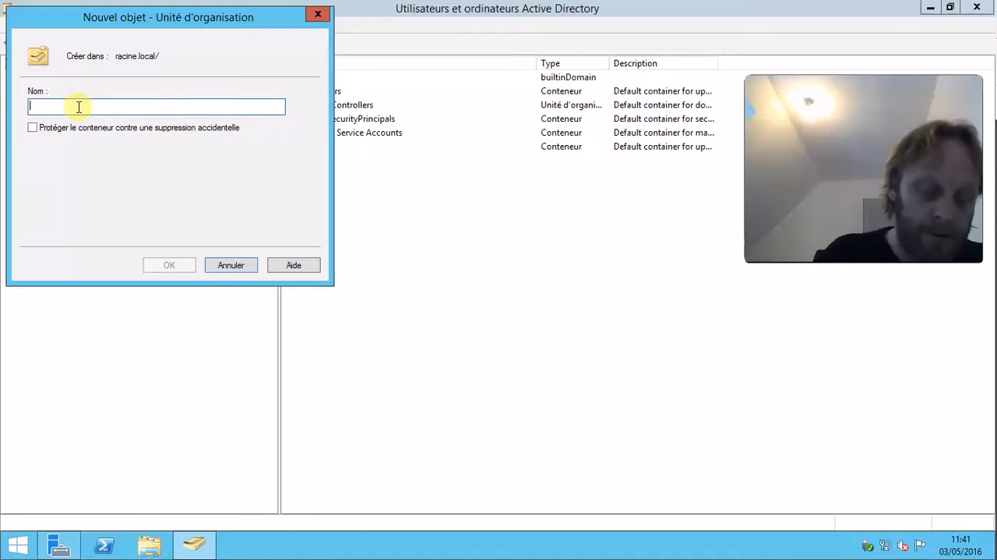
text(utilisateurs)
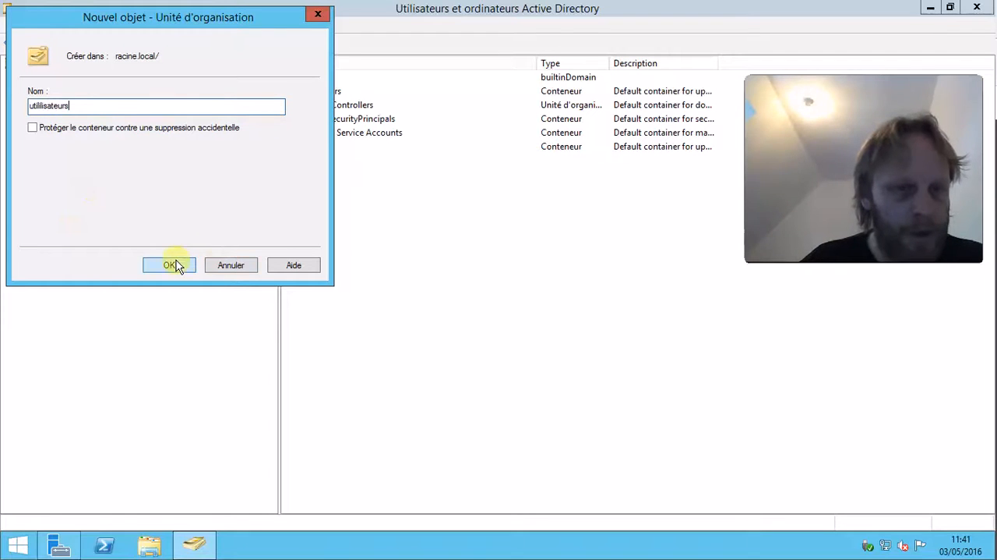
click(174, 265)
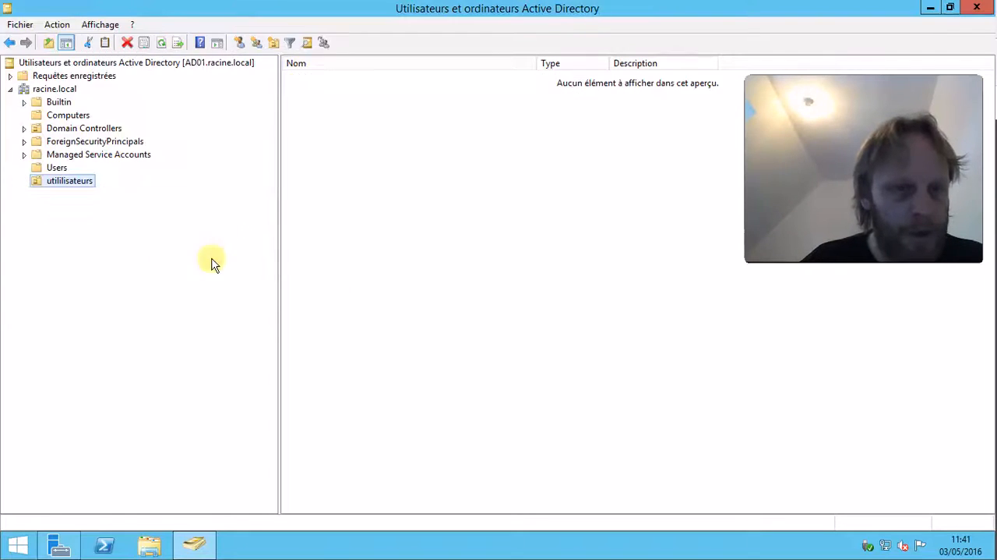
right_click(80, 185)
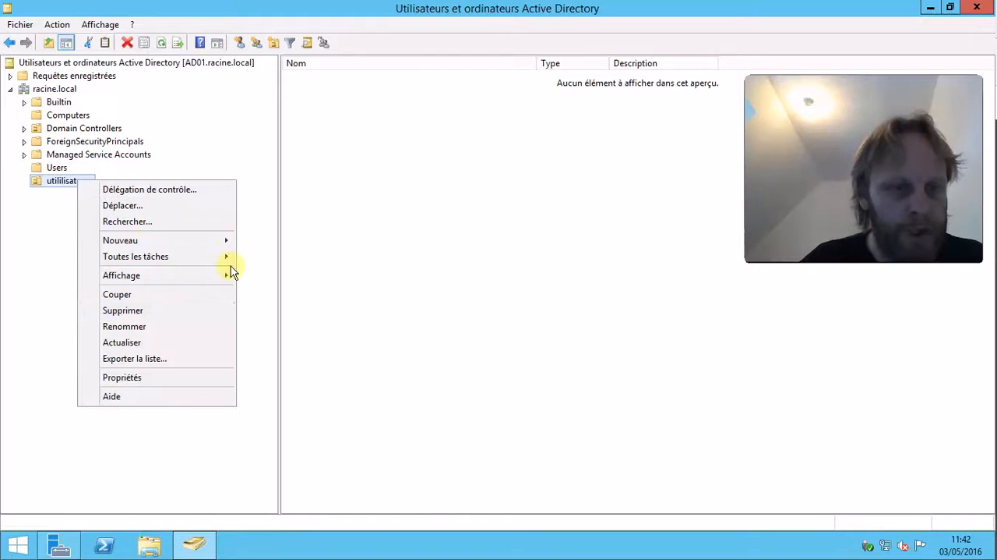
mouse_move(208, 240)
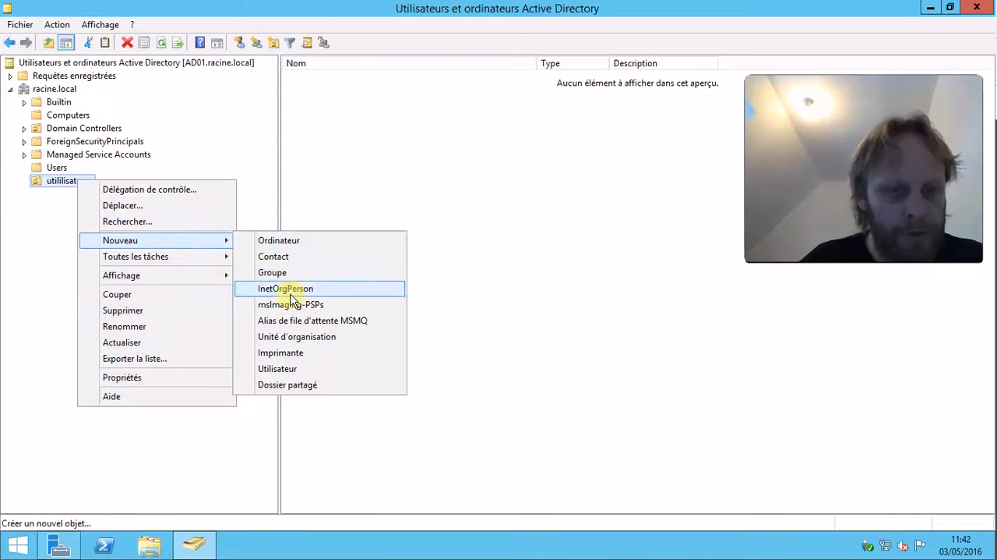
click(298, 372)
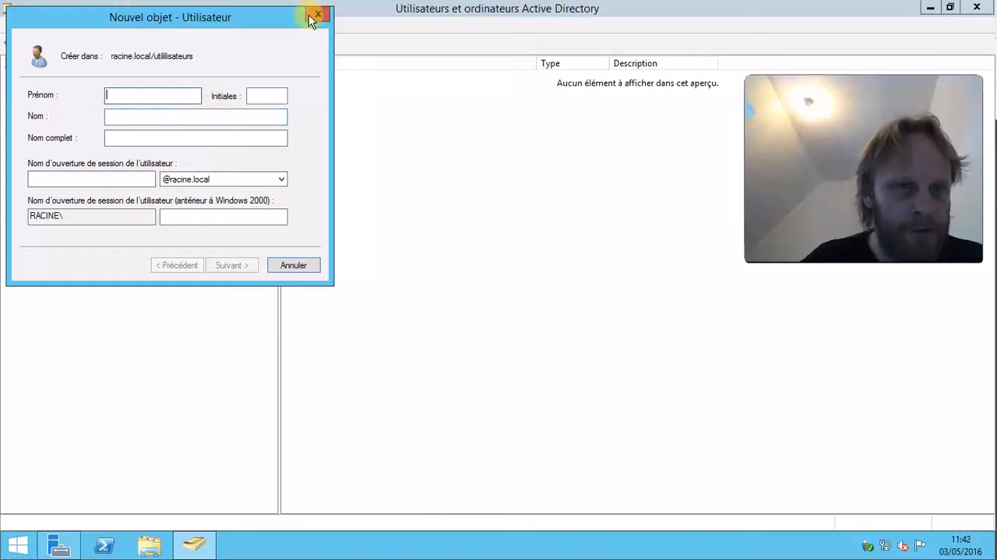
key(Escape)
Create an unprotected organizational unit named Eleves inside utililisateurs.
right_click(85, 183)
mouse_move(177, 245)
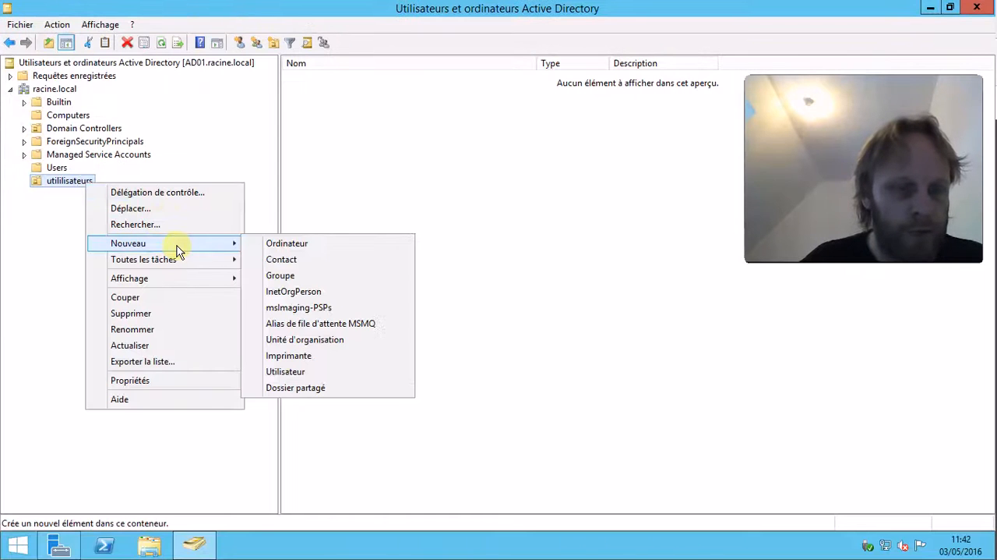
click(340, 343)
click(94, 127)
click(100, 104)
text(Ele)
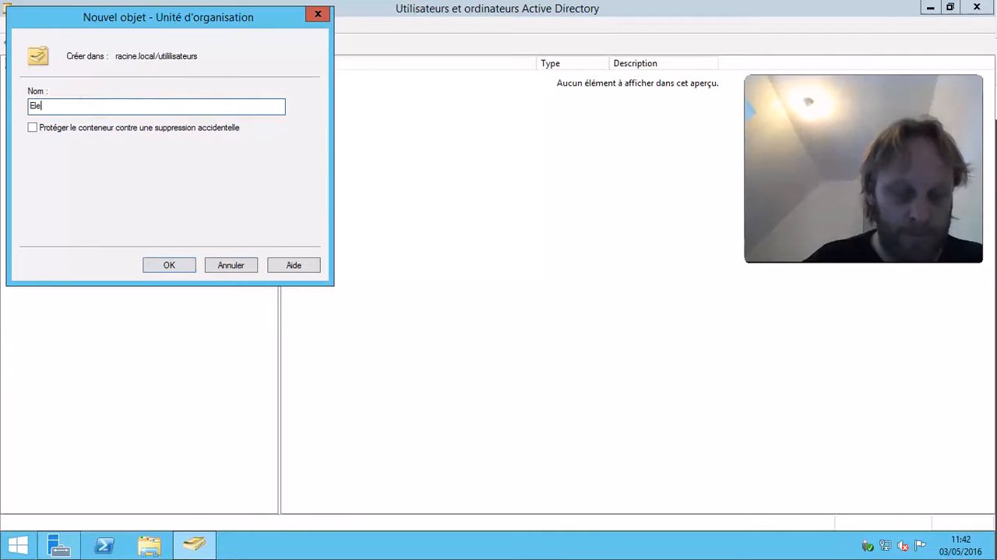
text(ves)
click(171, 267)
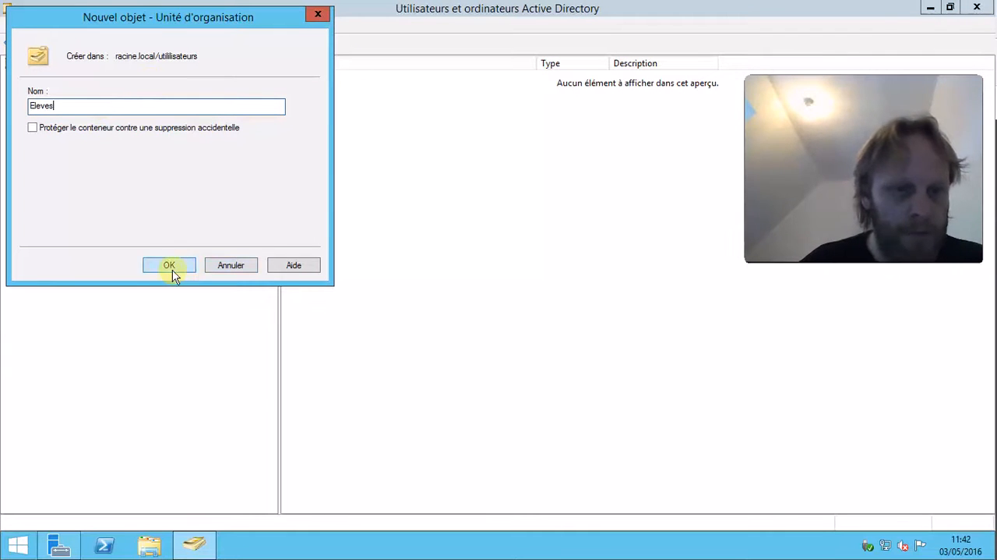
Create an unprotected organizational unit named Profs inside utililisateurs.
right_click(70, 184)
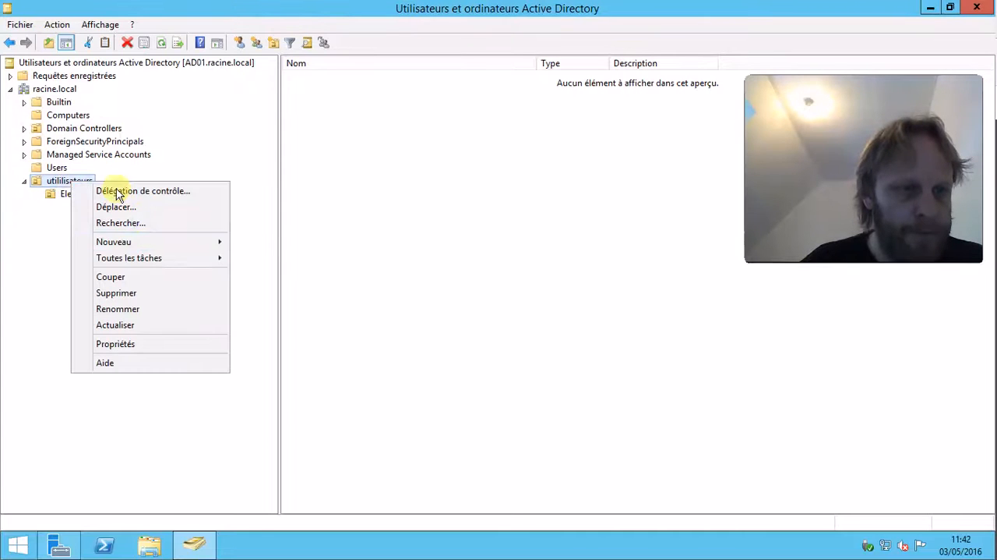
mouse_move(200, 242)
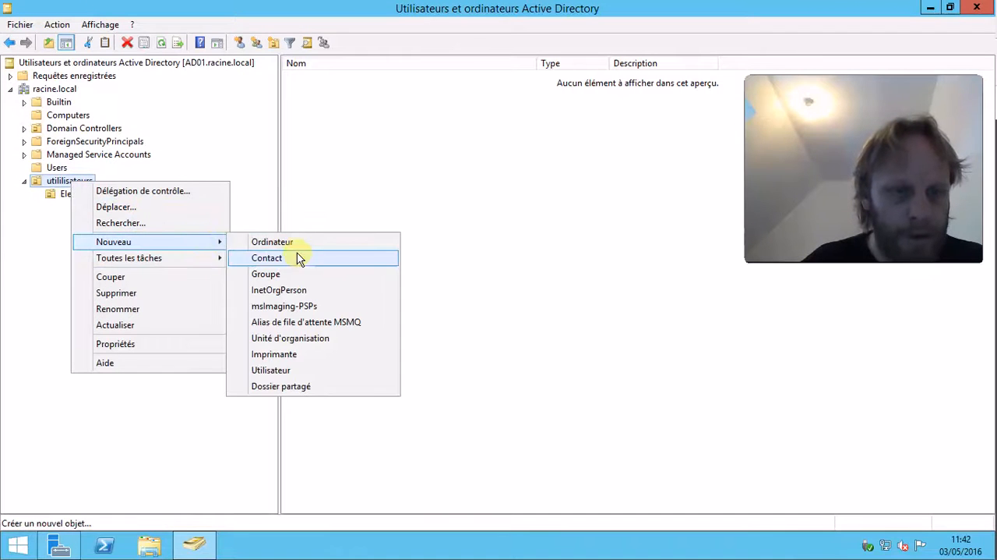
click(307, 338)
click(69, 129)
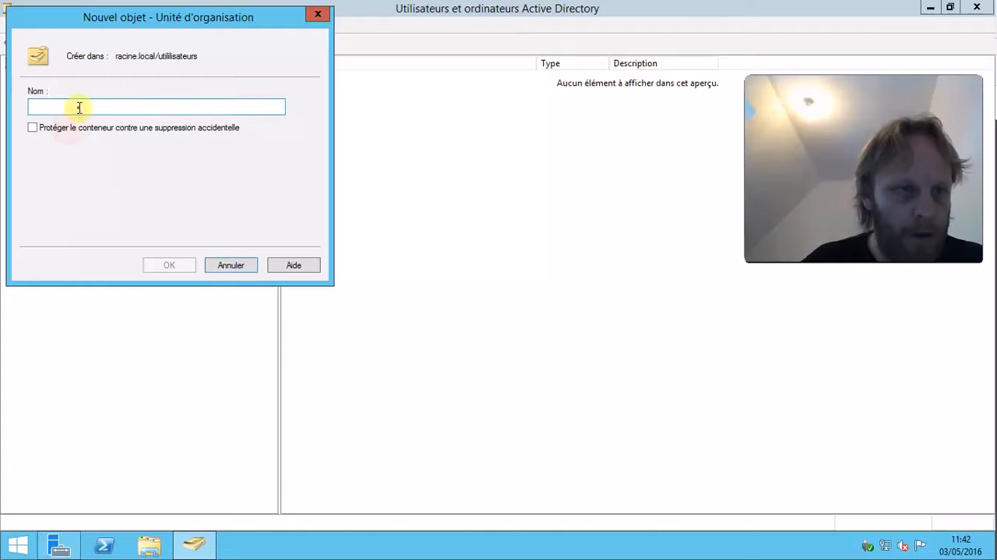
click(75, 106)
text(Pro)
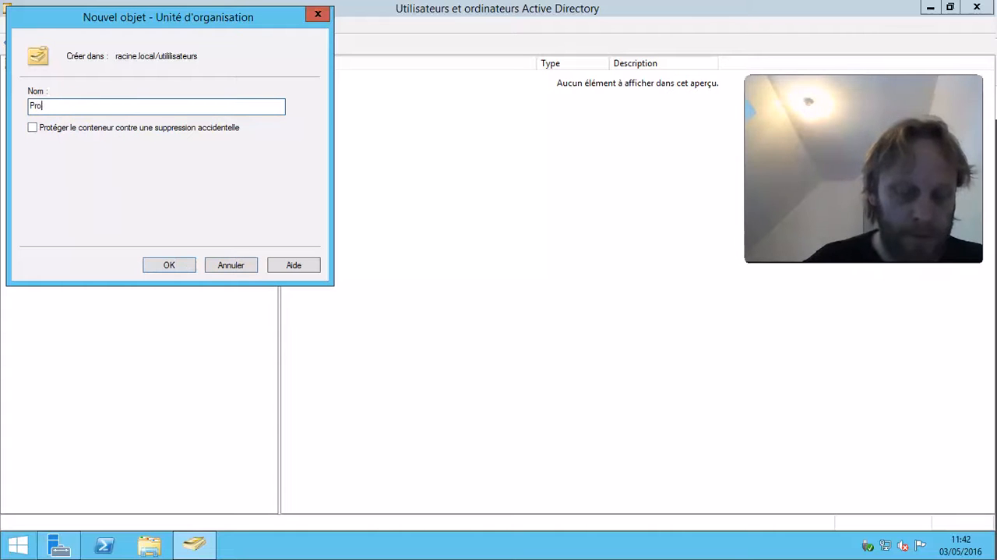
text(fs)
click(165, 265)
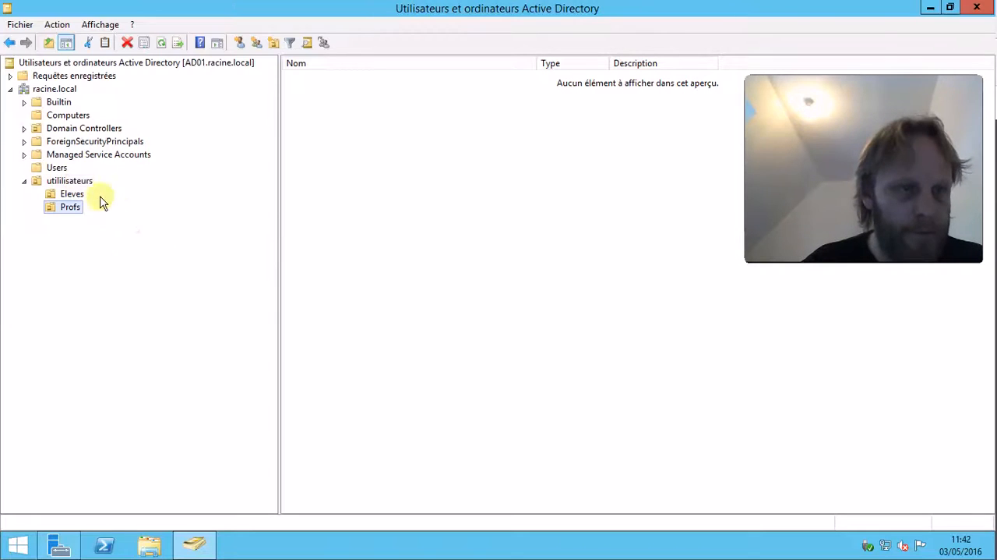
Create an unprotected organizational unit named Administration inside utililisateurs.
click(75, 182)
right_click(76, 184)
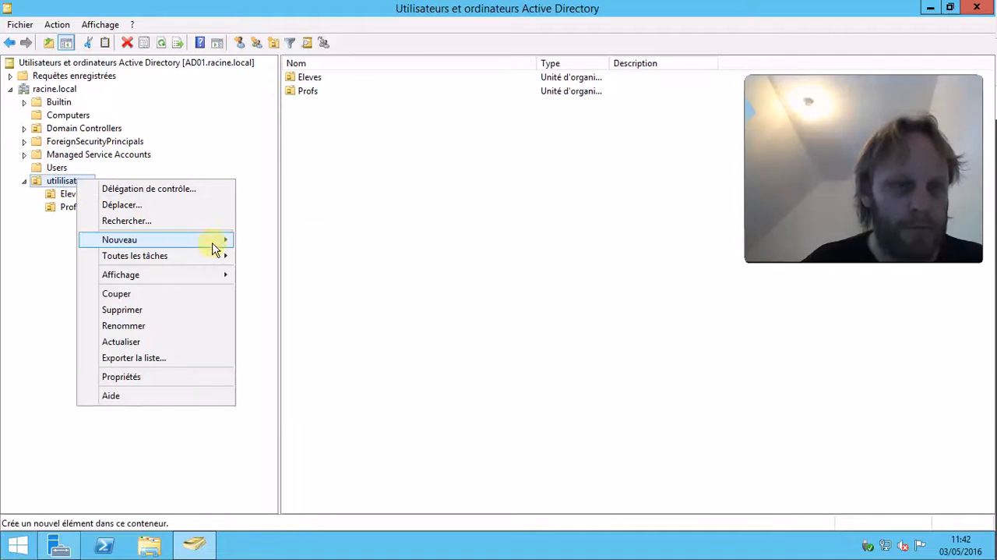
mouse_move(215, 243)
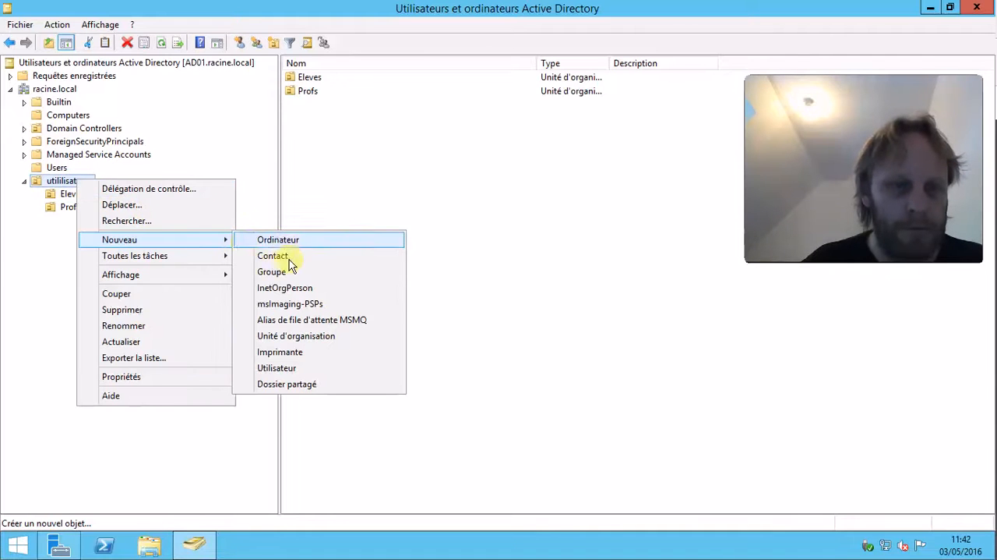
click(295, 336)
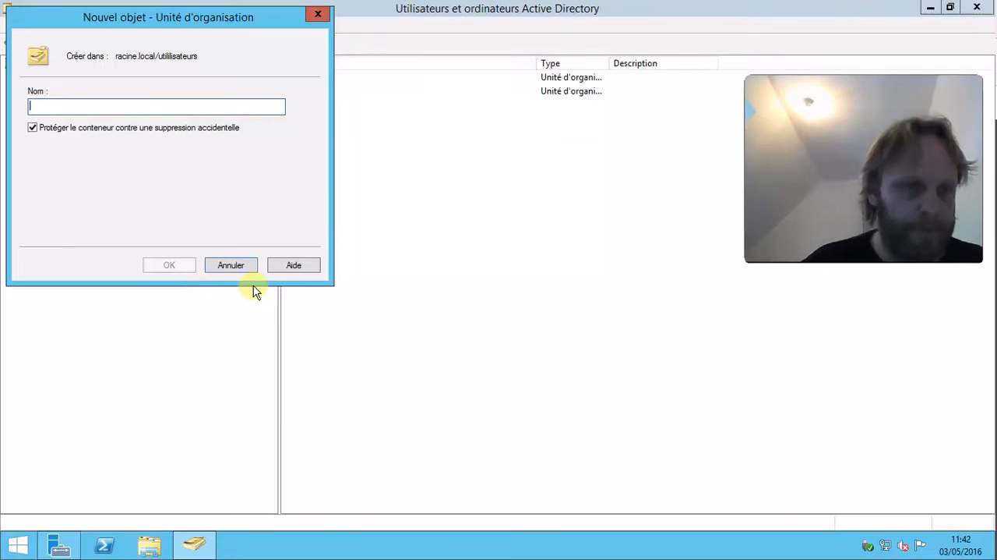
click(89, 129)
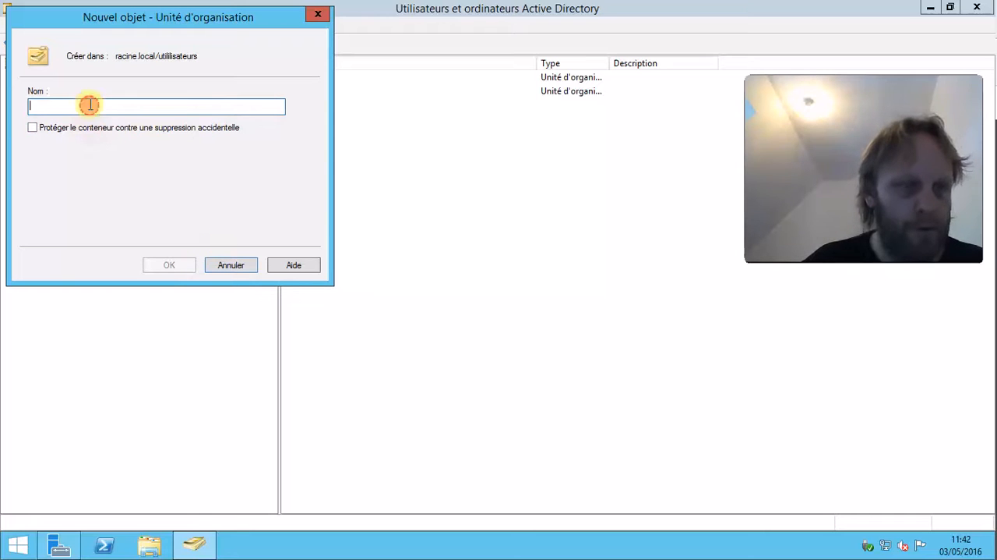
click(89, 106)
text(Administration)
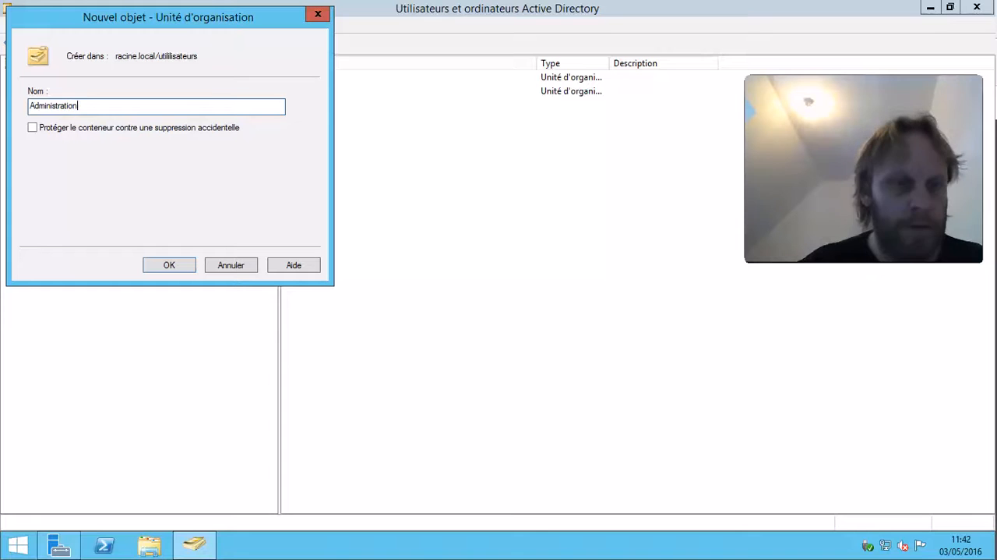
click(183, 265)
Create a global security group named Vente in the Eleves organizational unit.
click(68, 219)
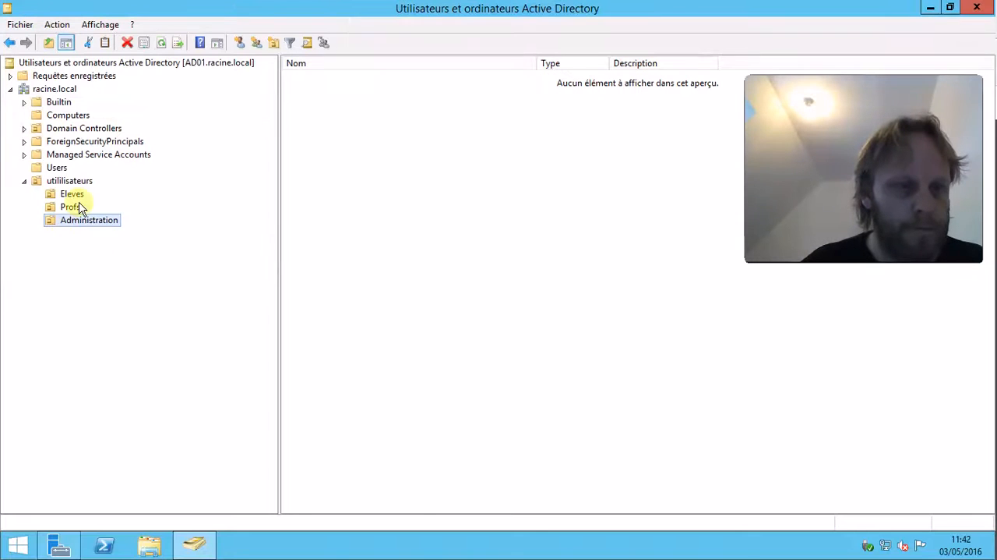
right_click(72, 196)
click(449, 187)
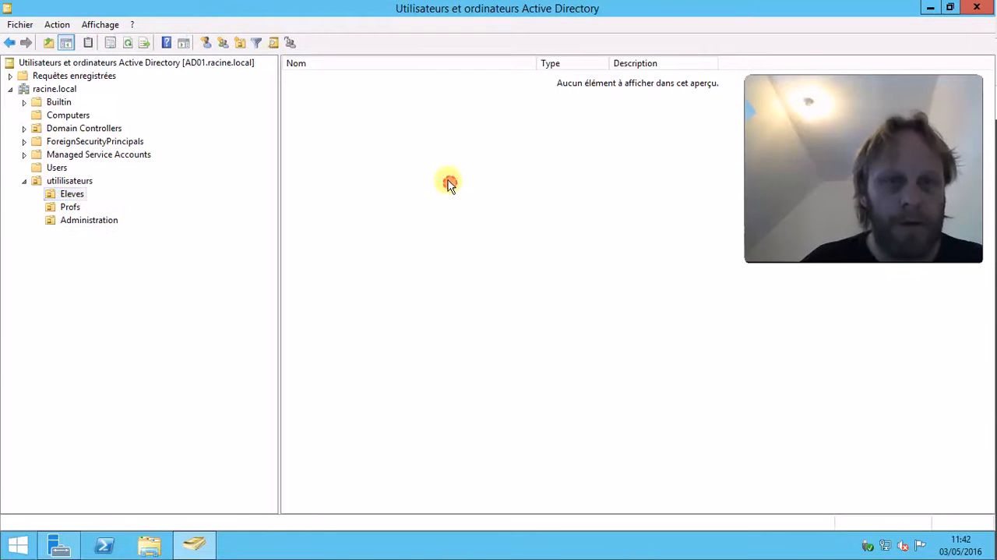
click(71, 196)
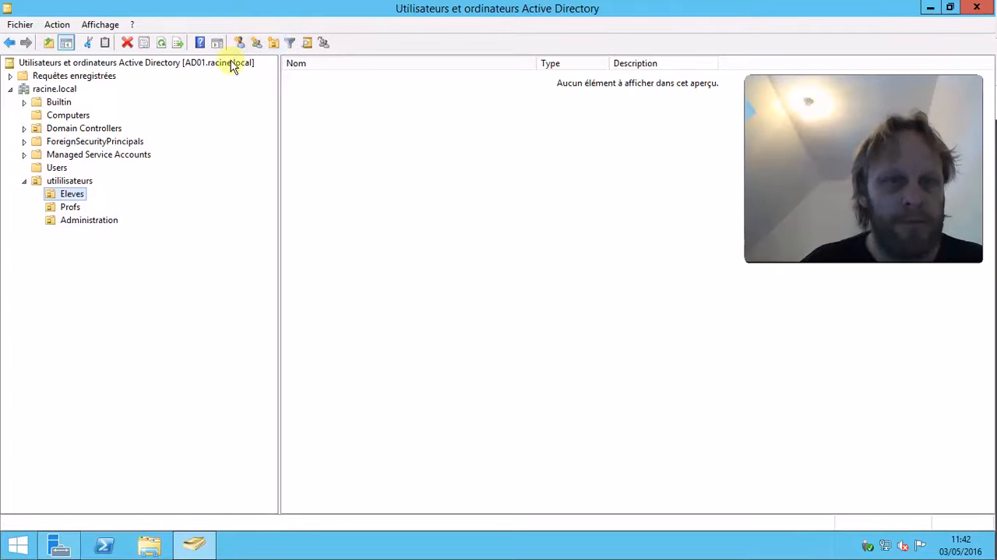
click(255, 43)
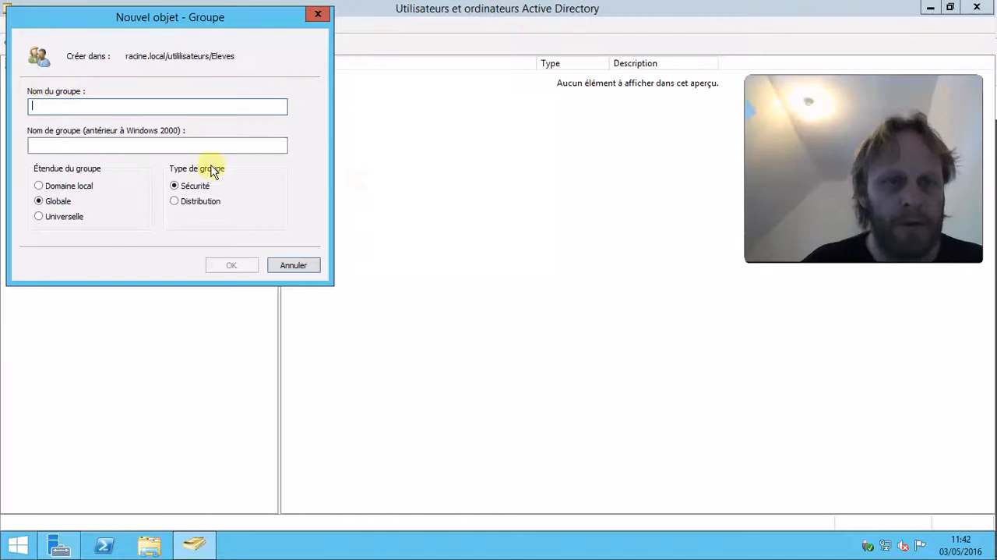
drag(138, 31, 463, 204)
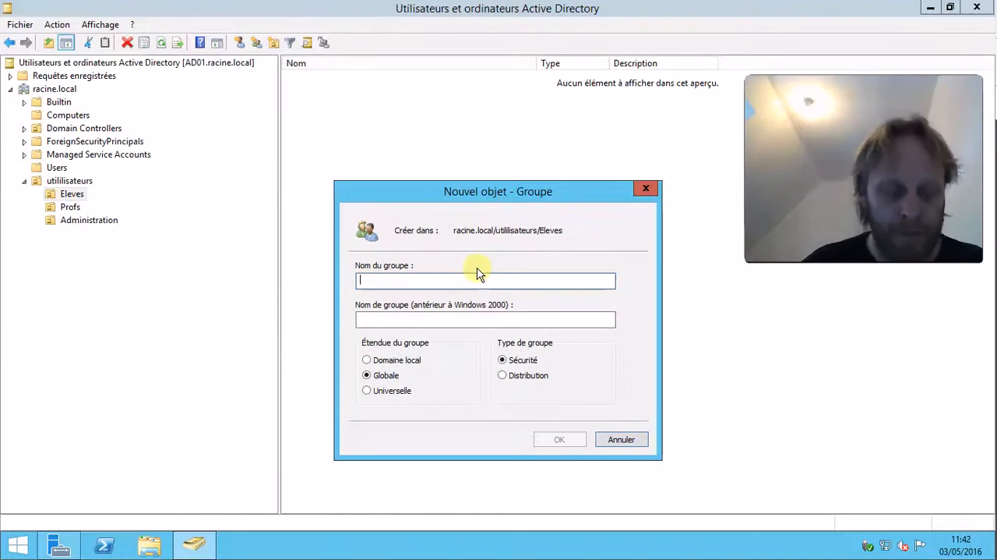
text(Vente)
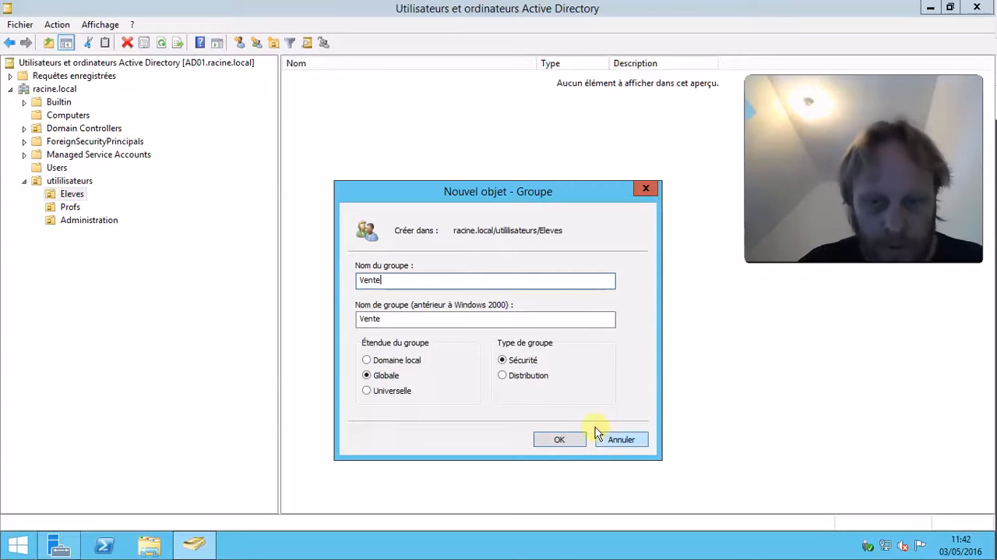
click(573, 438)
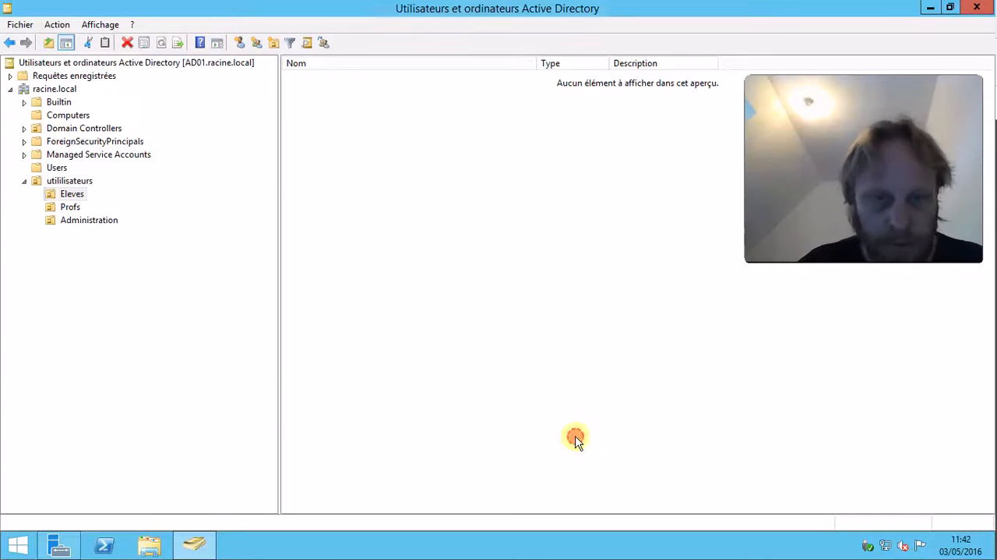
Start a new user in Eleves with first name User and logon name user1.
click(239, 44)
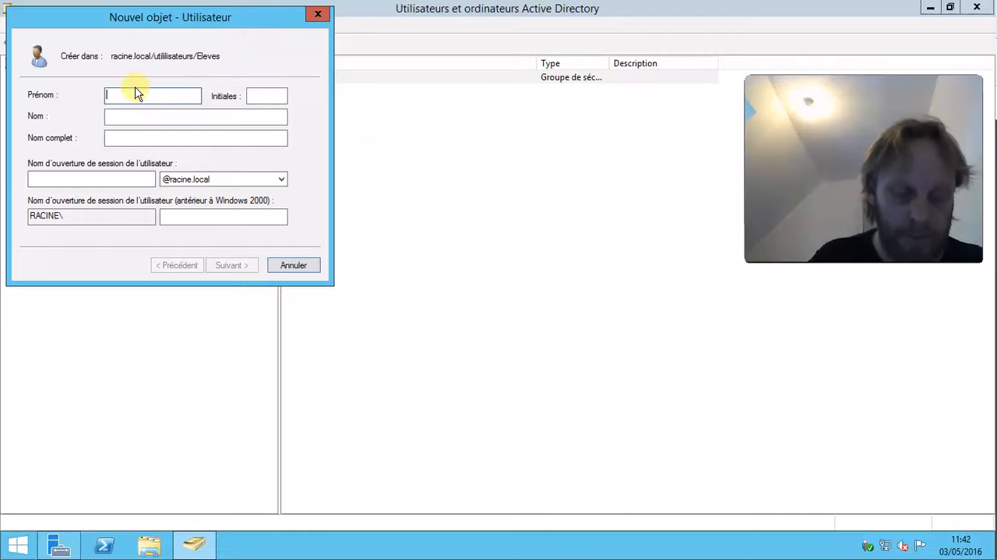
text(U)
key(Tab)
key(Tab)
key(Tab)
key(Tab)
text(use)
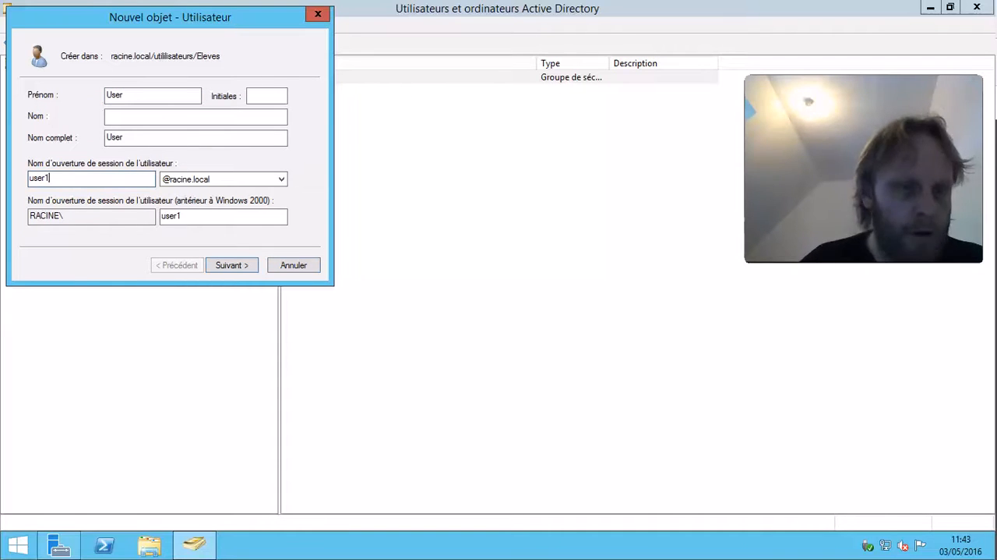
click(236, 266)
Enter and confirm the account password, set it to never expire and unchangeable by the user, and finish creating the user.
click(61, 144)
click(69, 161)
click(70, 178)
click(178, 94)
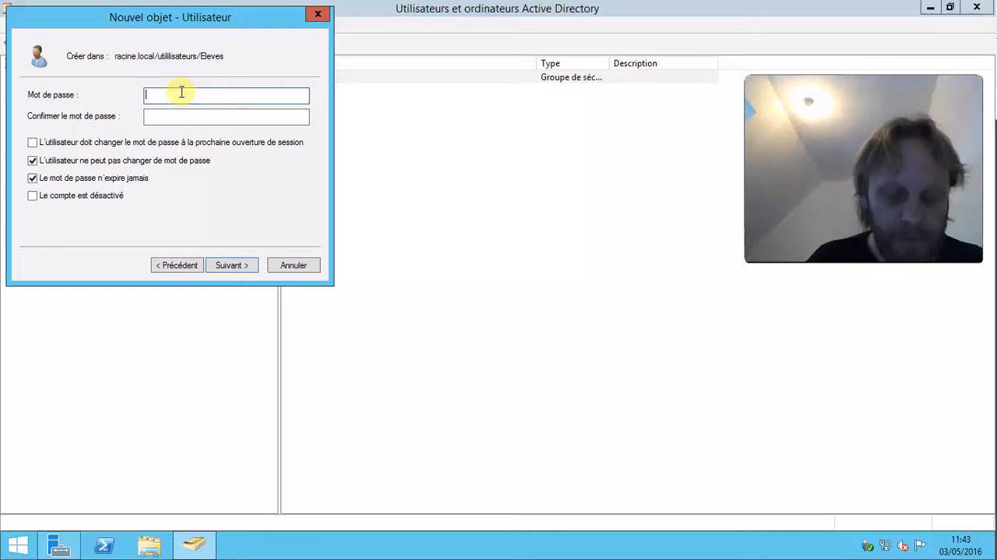
text(P)
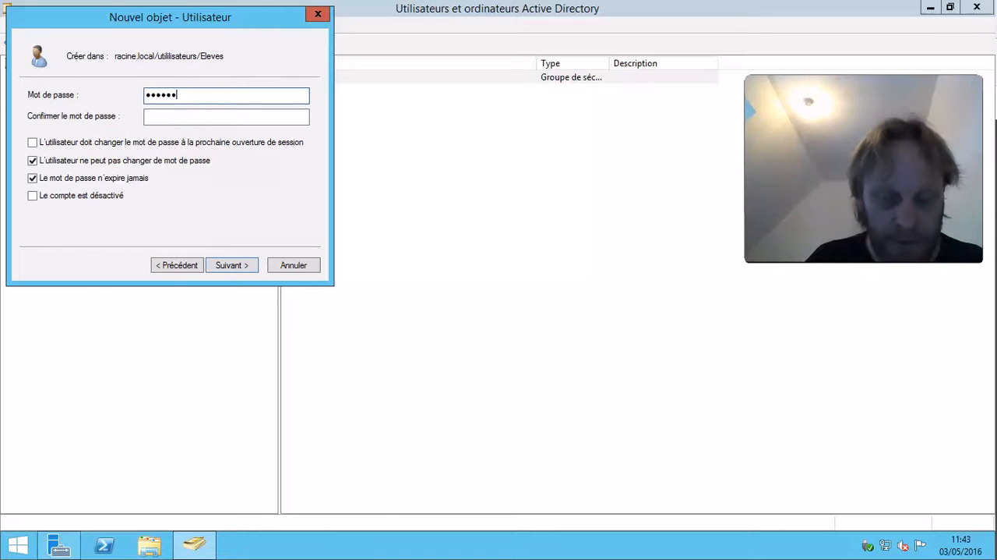
key(Tab)
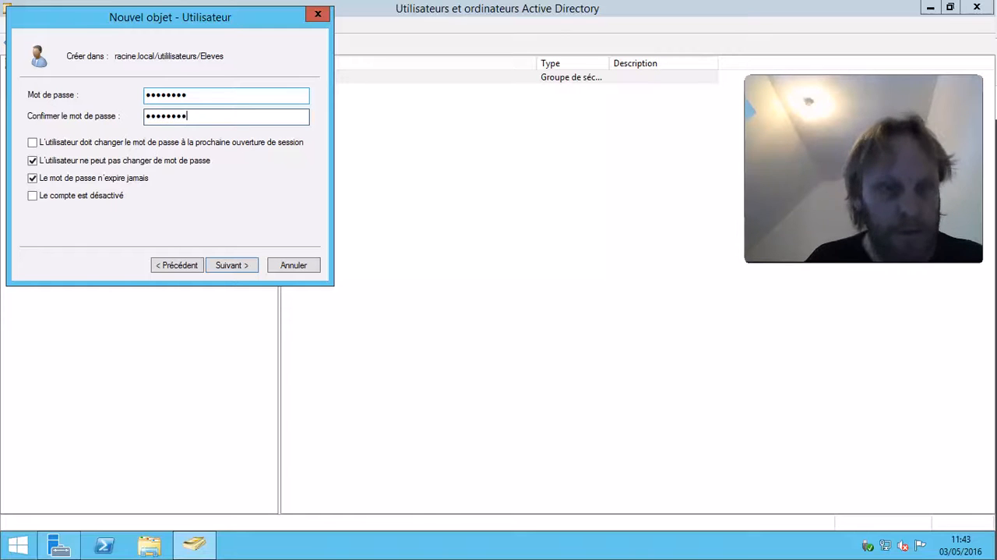
key(Return)
key(Return)
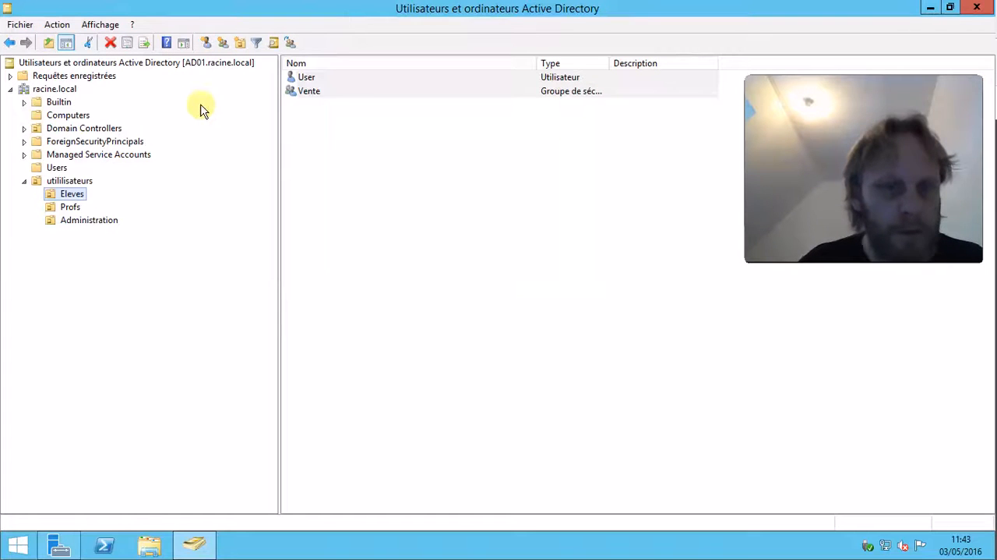
double_click(311, 90)
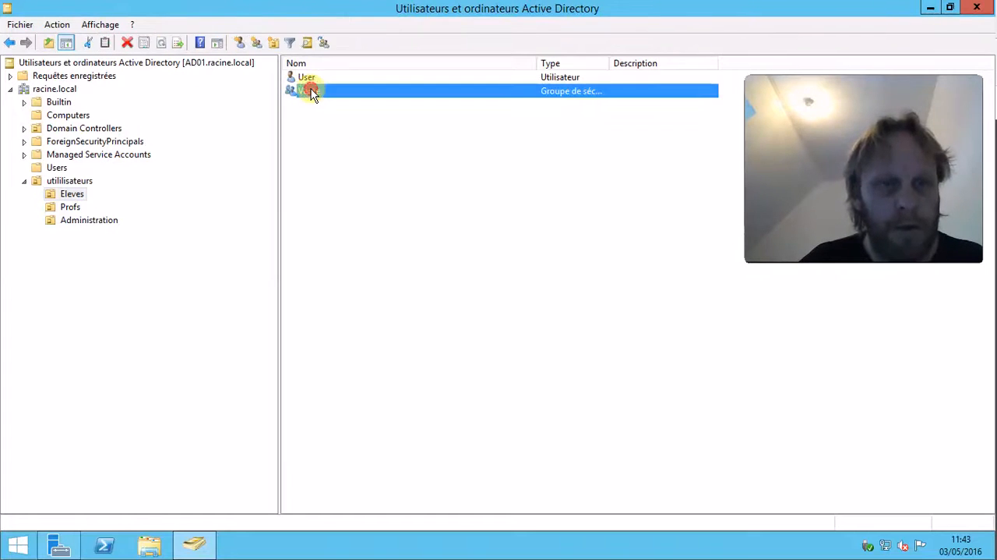
click(381, 133)
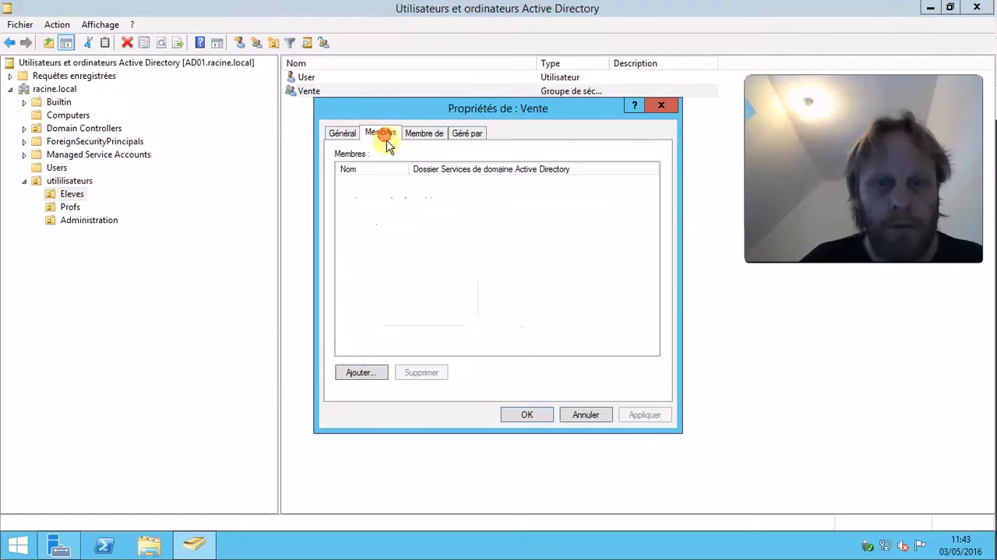
click(360, 371)
click(699, 128)
click(661, 106)
Make the user User a member of the Vente group through the user's group memberships and apply.
double_click(324, 79)
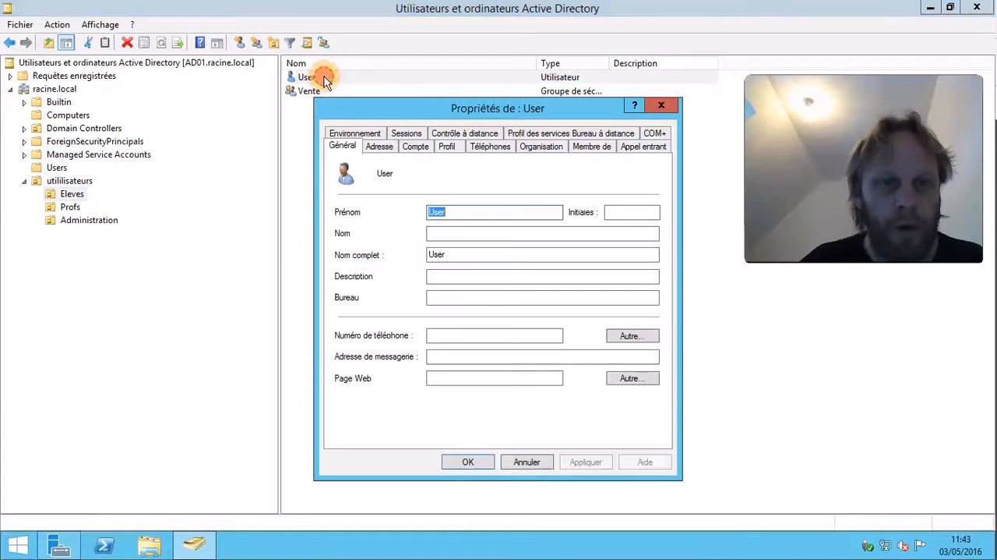
click(586, 146)
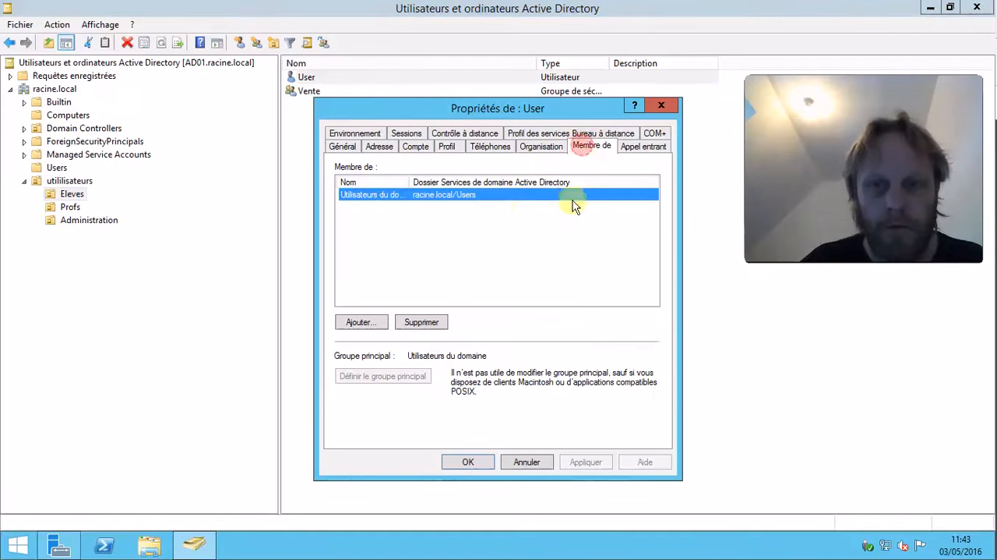
drag(412, 181, 425, 181)
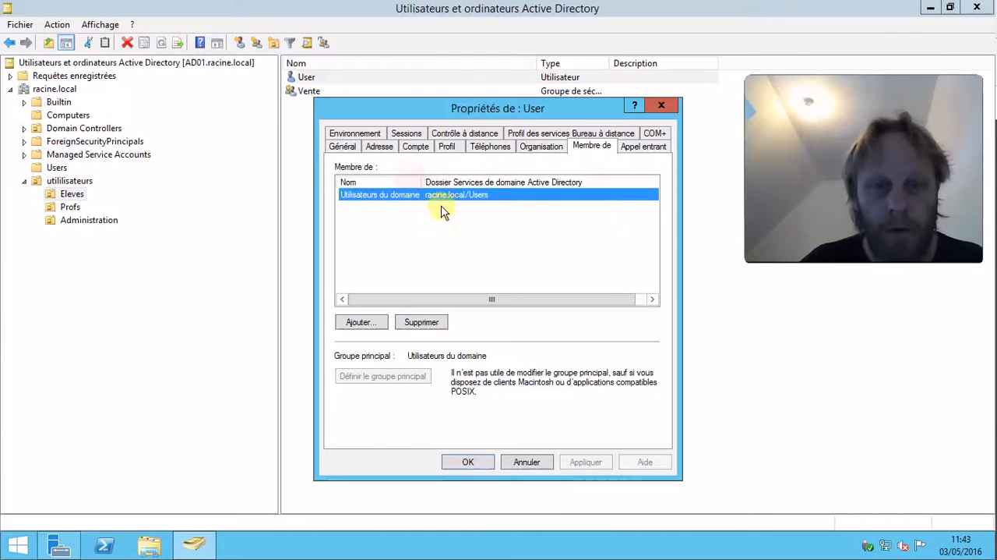
click(357, 321)
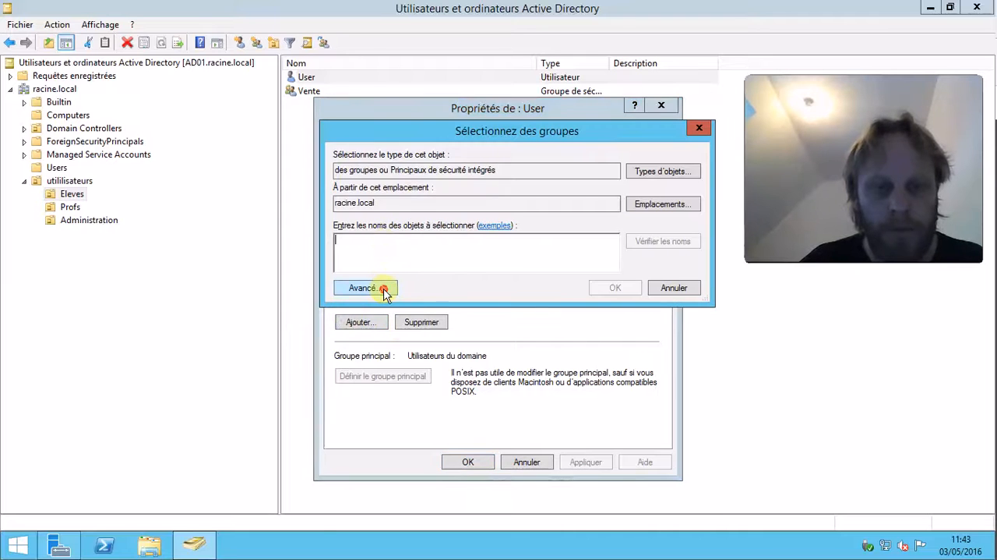
click(385, 293)
click(668, 253)
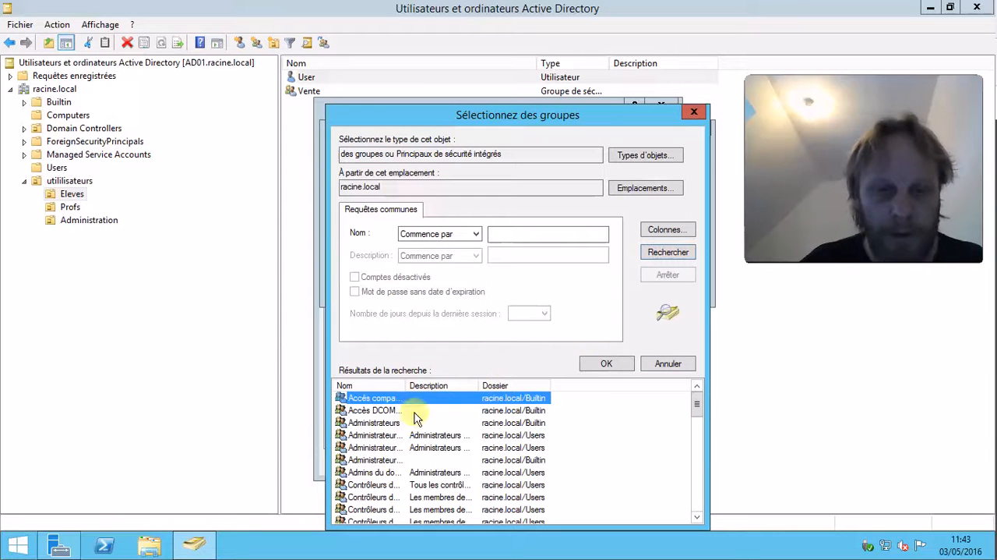
click(379, 422)
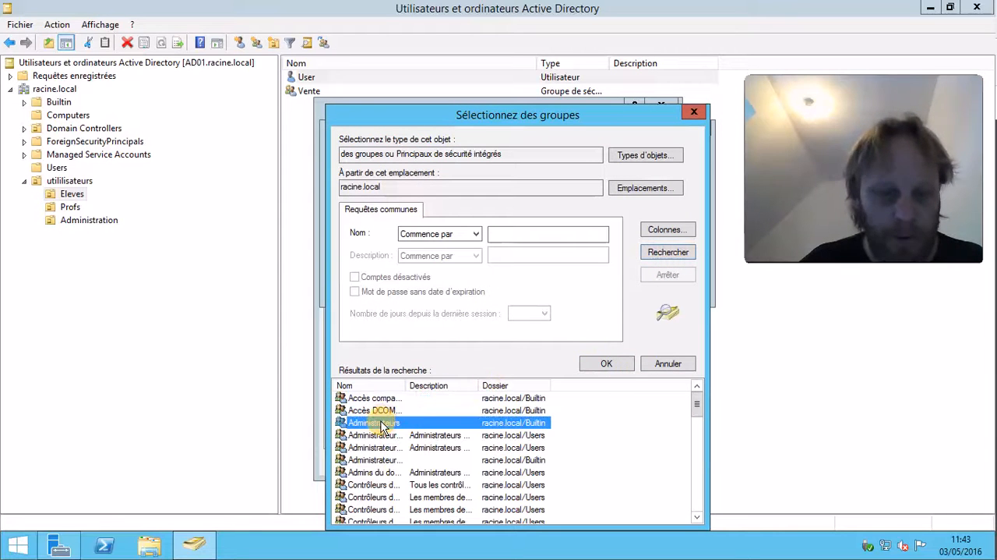
key(v)
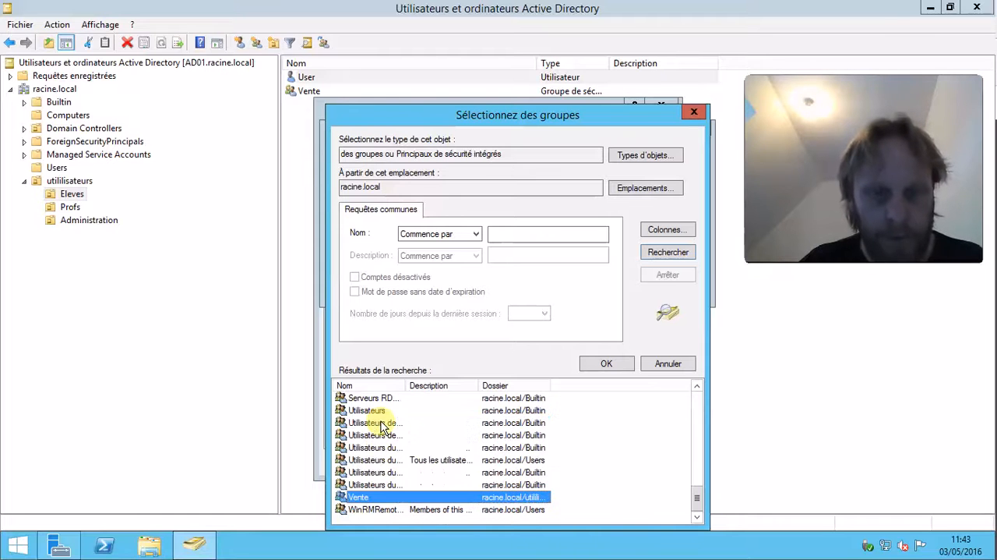
double_click(382, 495)
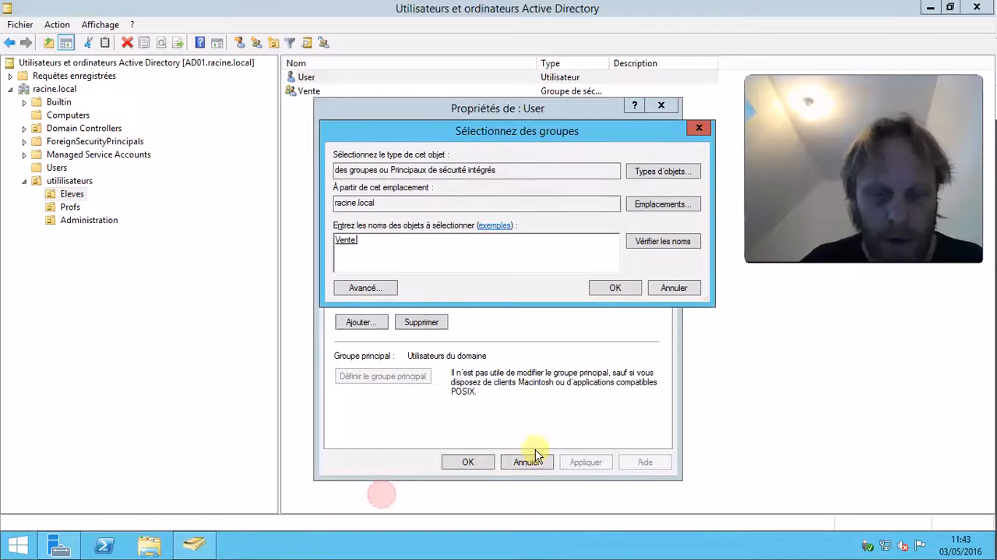
click(613, 293)
click(589, 461)
click(470, 462)
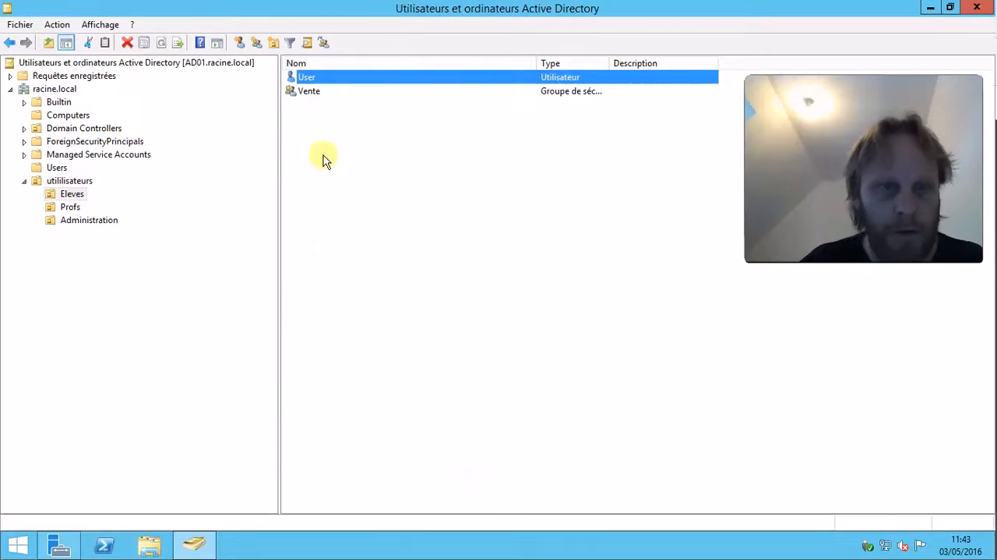
Create a global security group named Mecanicien in the Eleves organizational unit.
click(257, 43)
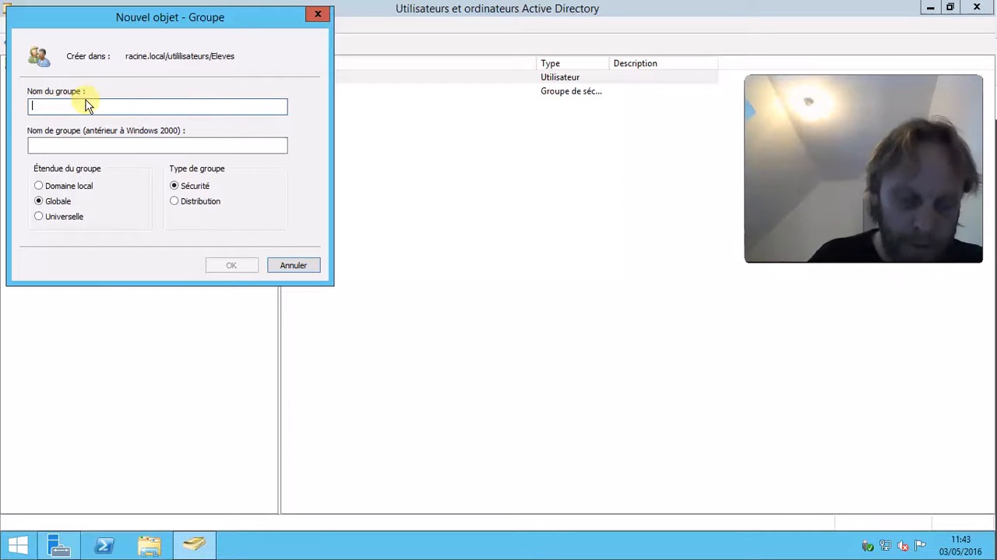
text(Mecanicien)
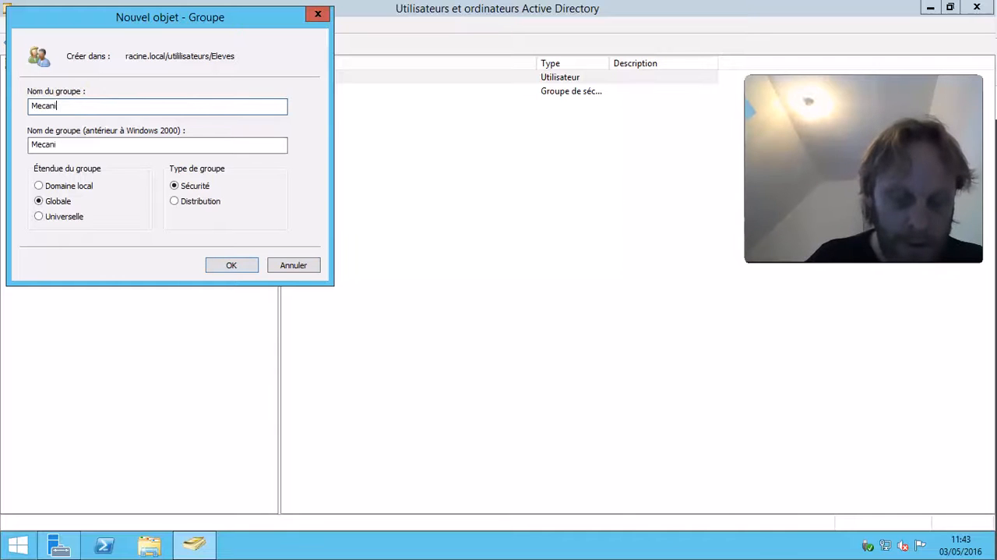
click(234, 265)
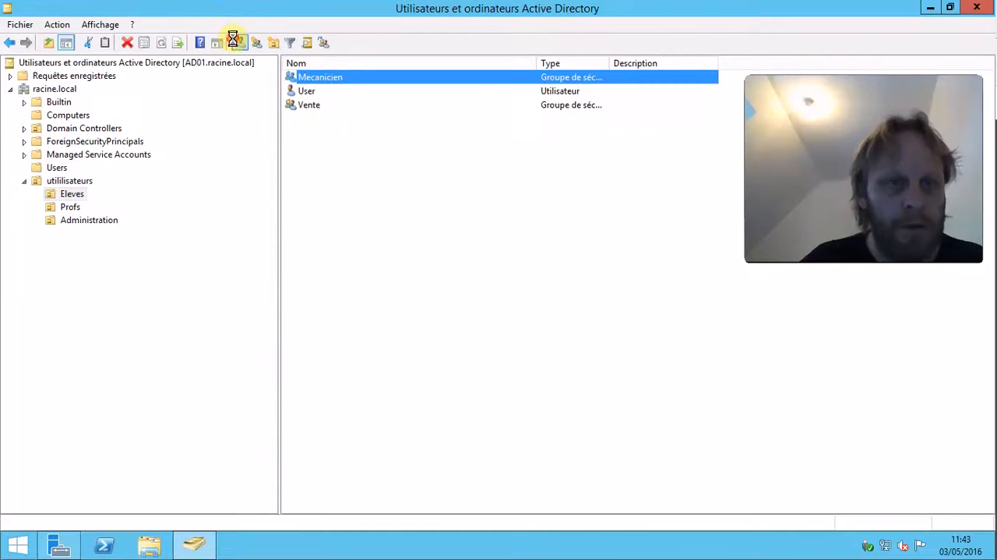
Start a new user in Eleves with first name Meca and logon name meca1.
click(237, 42)
text(Meca)
click(98, 178)
text(meca1)
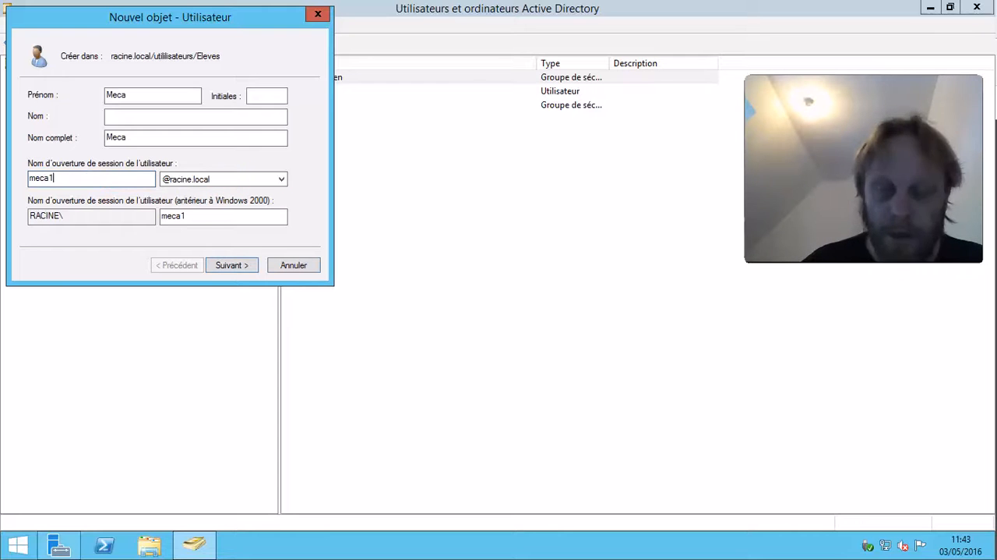
click(242, 267)
Set the password to never expire and unchangeable by the user, enter and confirm the account password, and finish.
click(44, 141)
click(60, 178)
click(99, 161)
click(151, 96)
text(P)
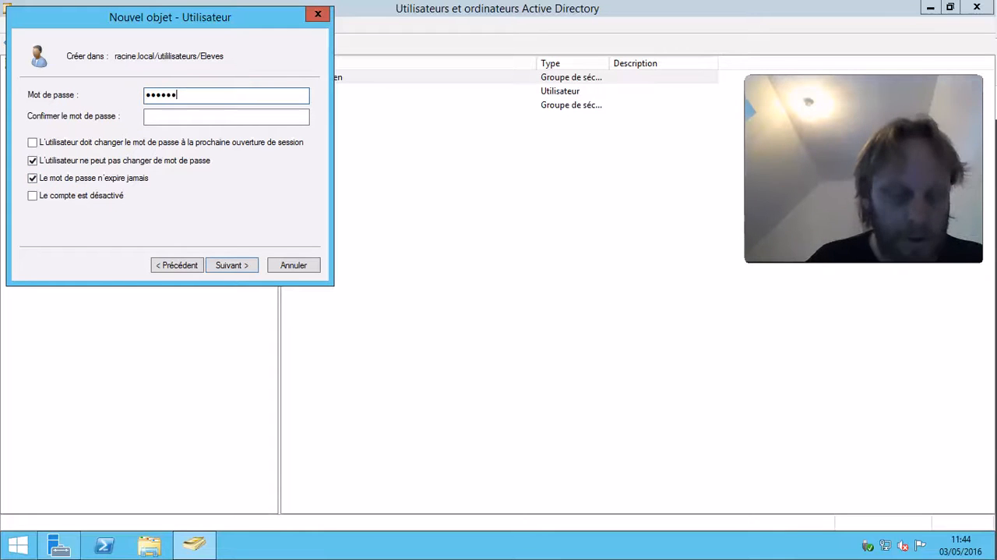
key(Tab)
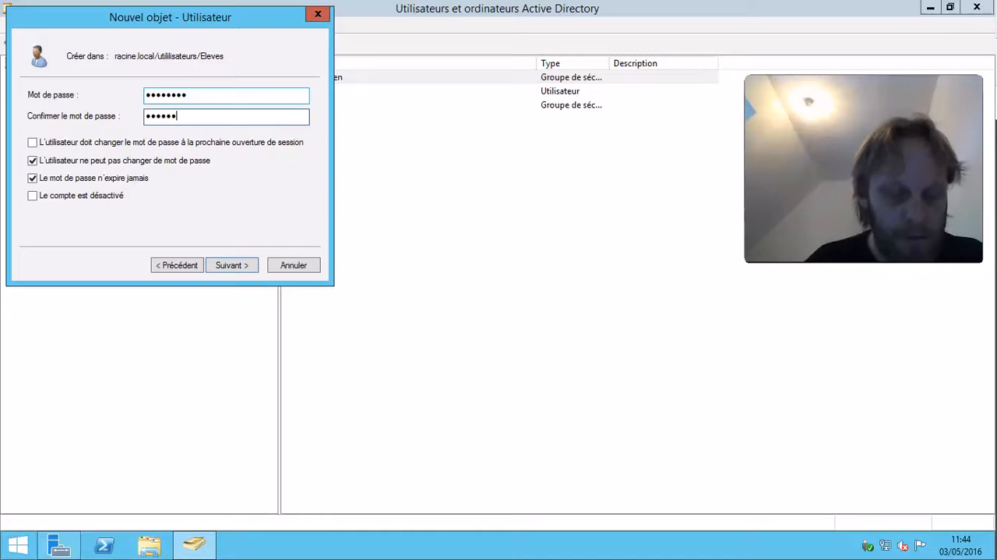
click(249, 265)
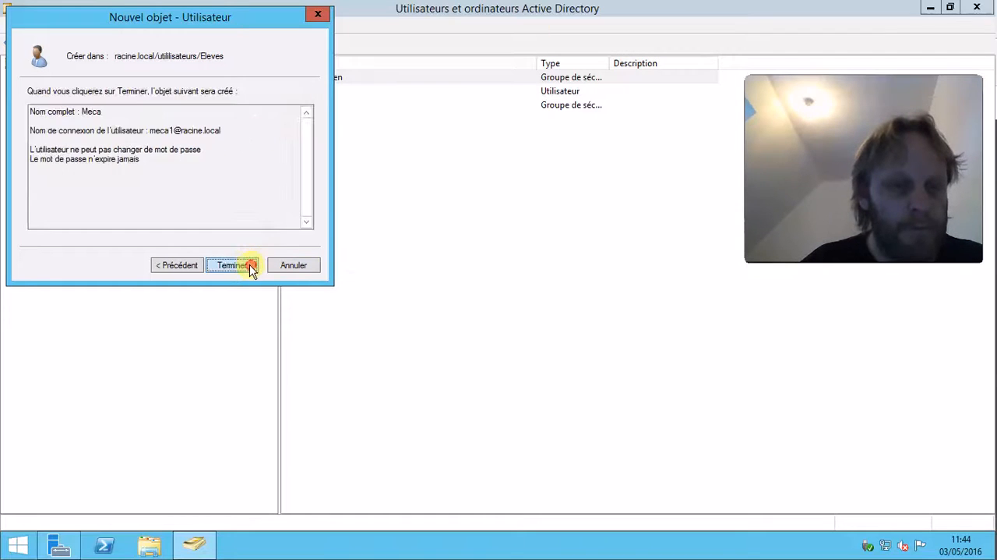
click(249, 266)
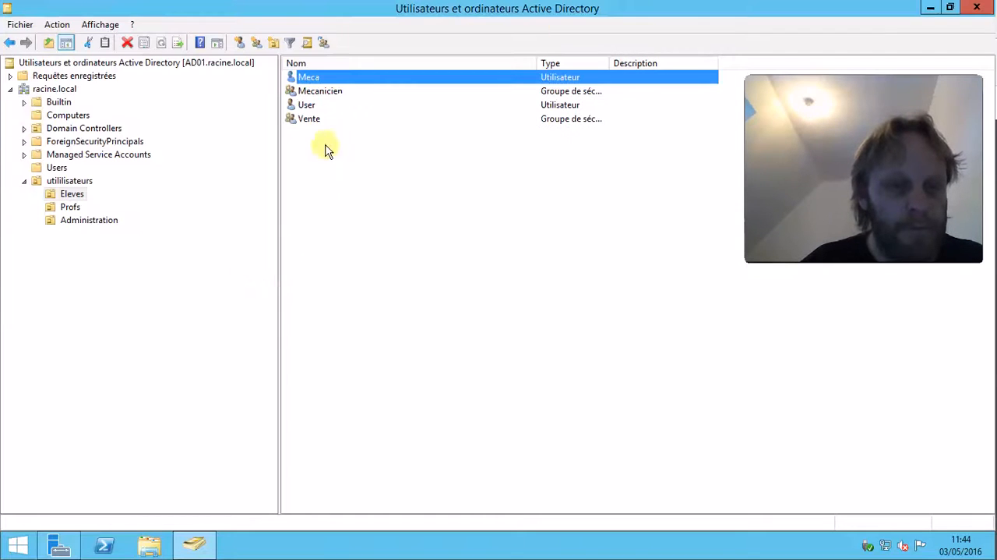
Try to add the Mecanicien group as a member of itself.
double_click(317, 76)
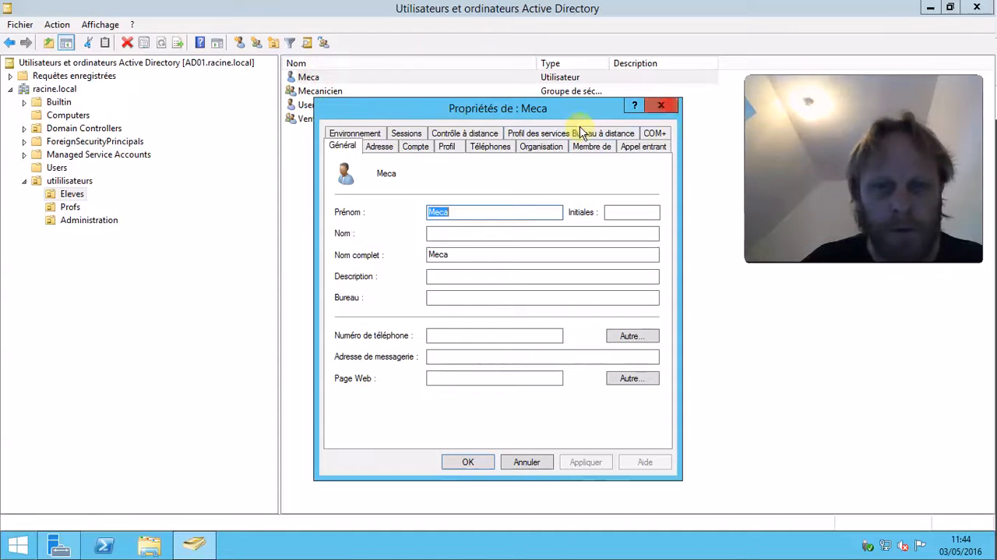
click(661, 107)
double_click(331, 94)
click(380, 132)
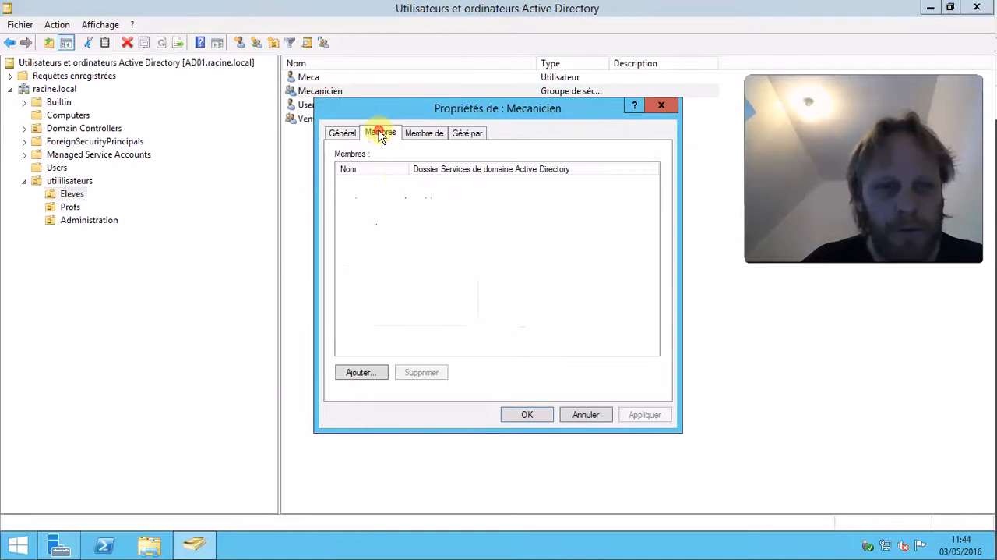
click(361, 369)
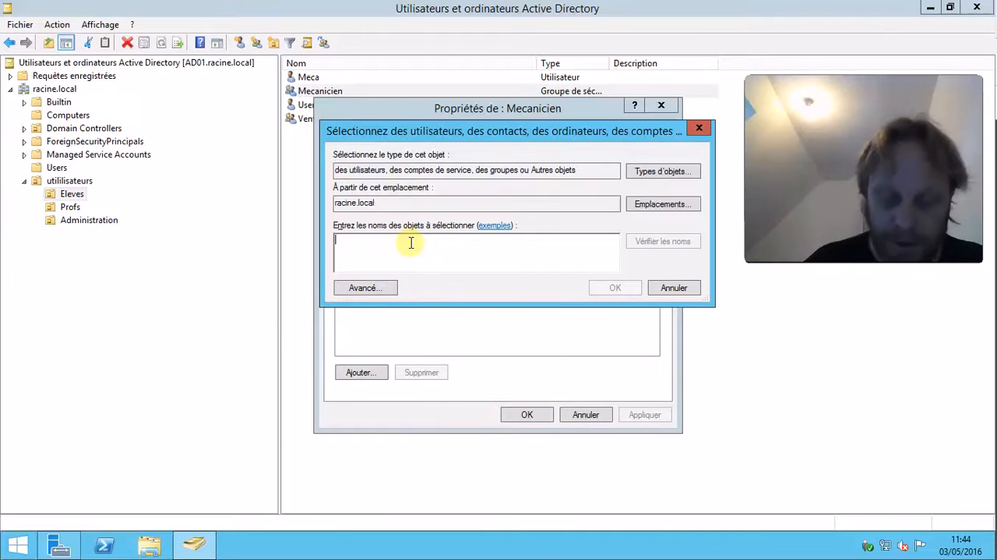
text(Meca)
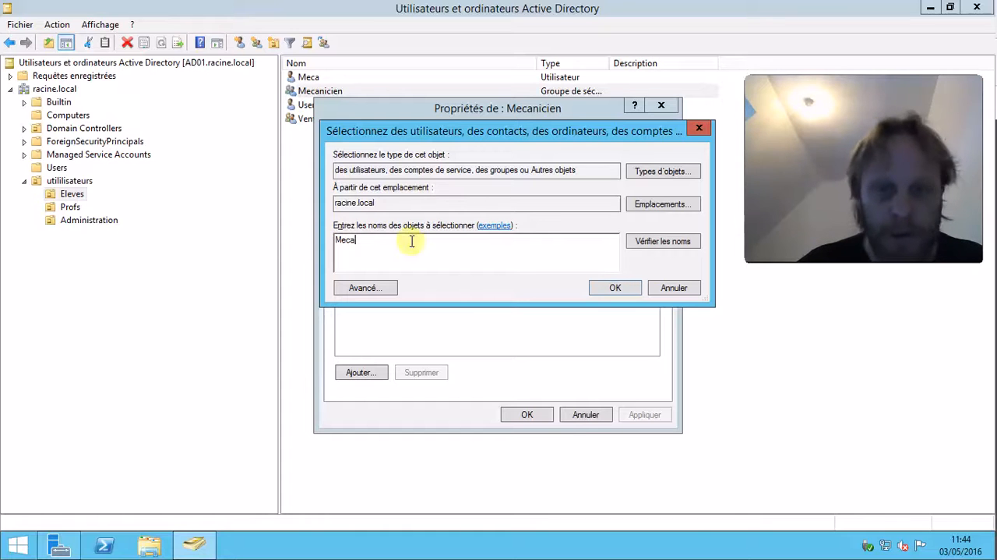
click(685, 241)
click(405, 256)
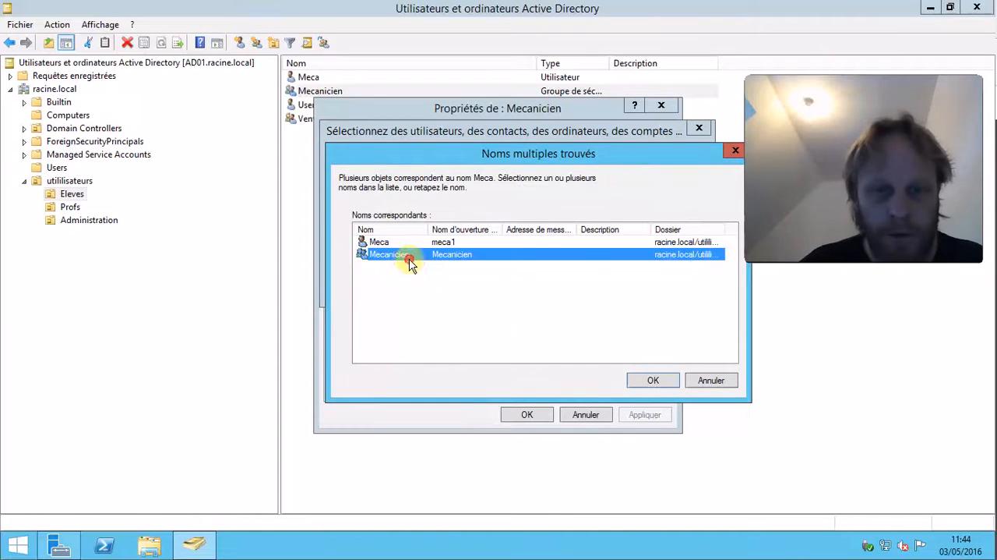
click(638, 380)
click(605, 286)
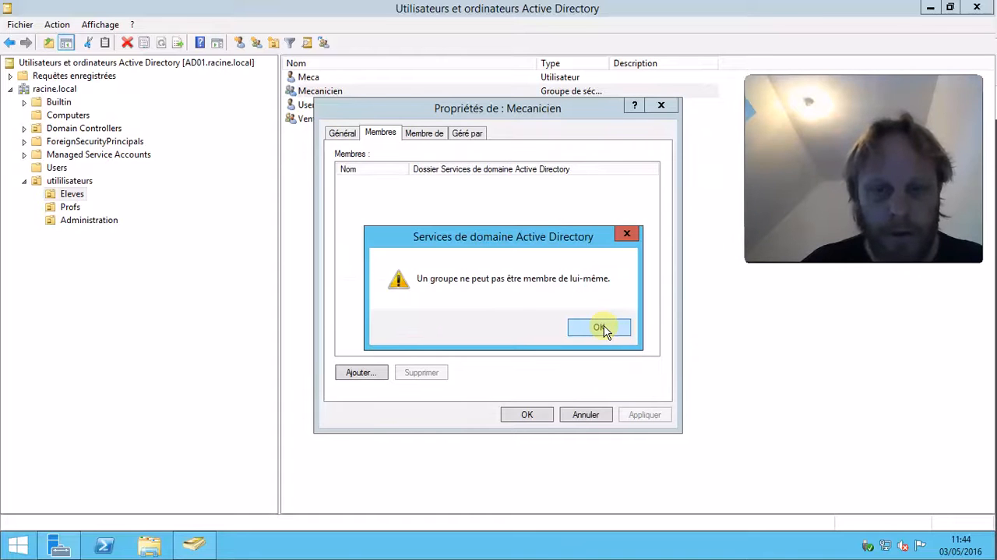
click(604, 328)
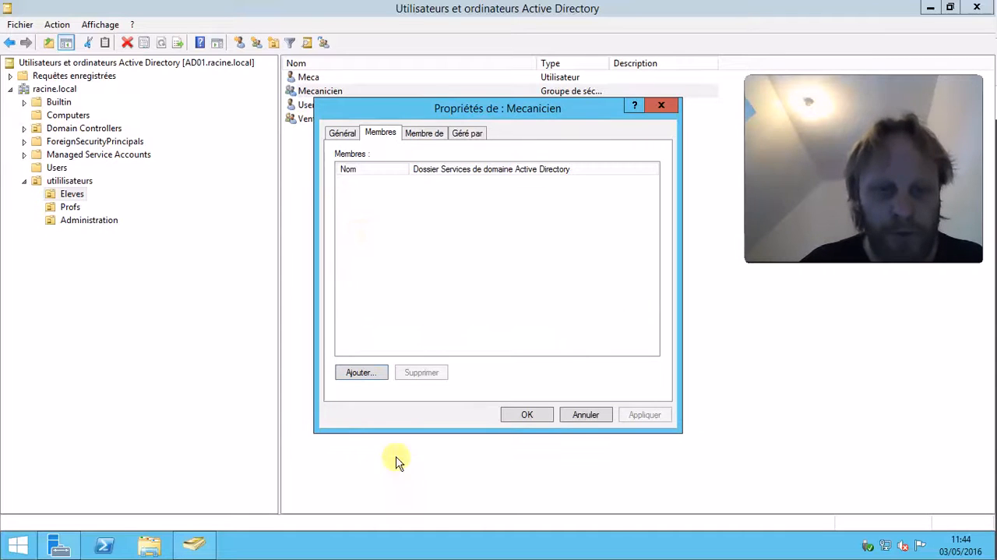
Add the user Meca as a member of the Mecanicien group and apply the change.
click(360, 373)
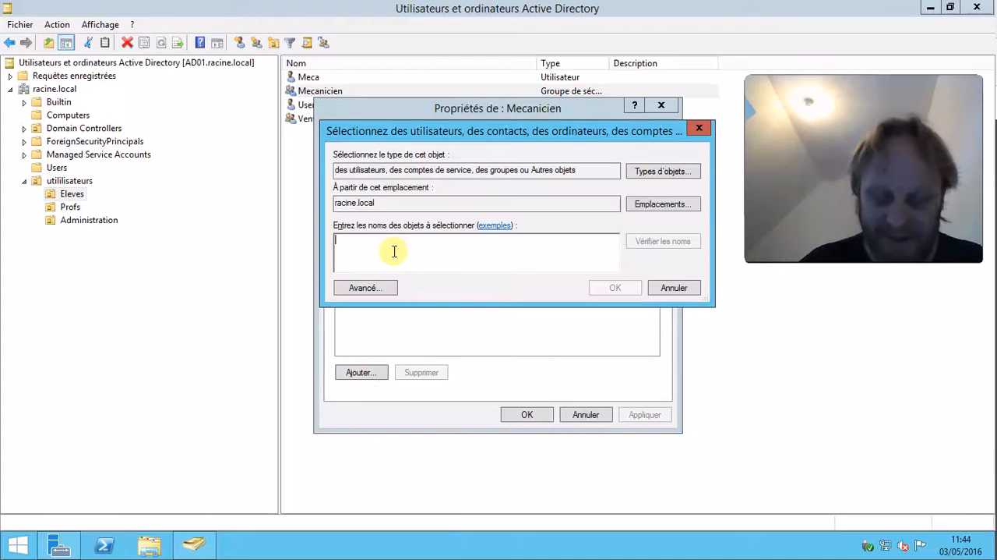
text(Mec)
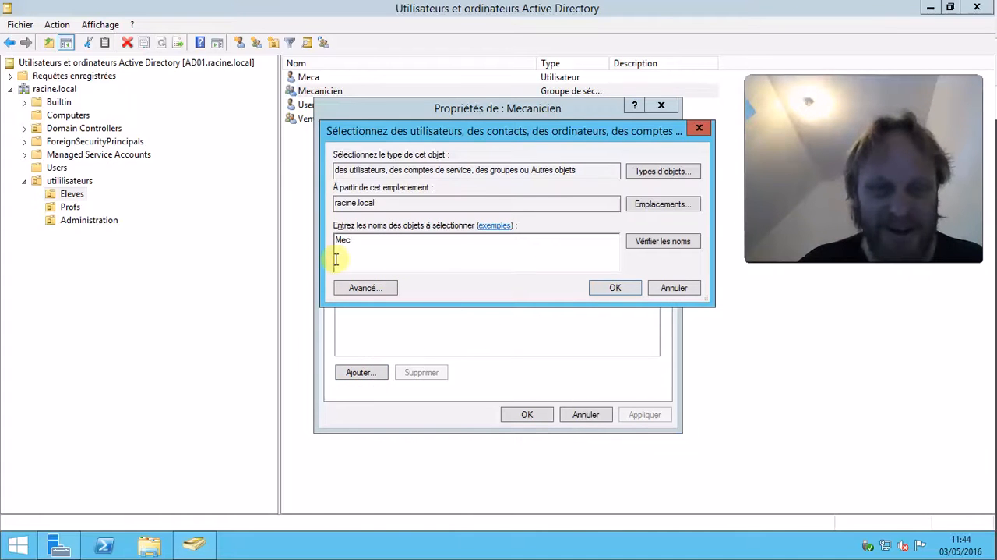
click(651, 249)
click(379, 242)
click(652, 380)
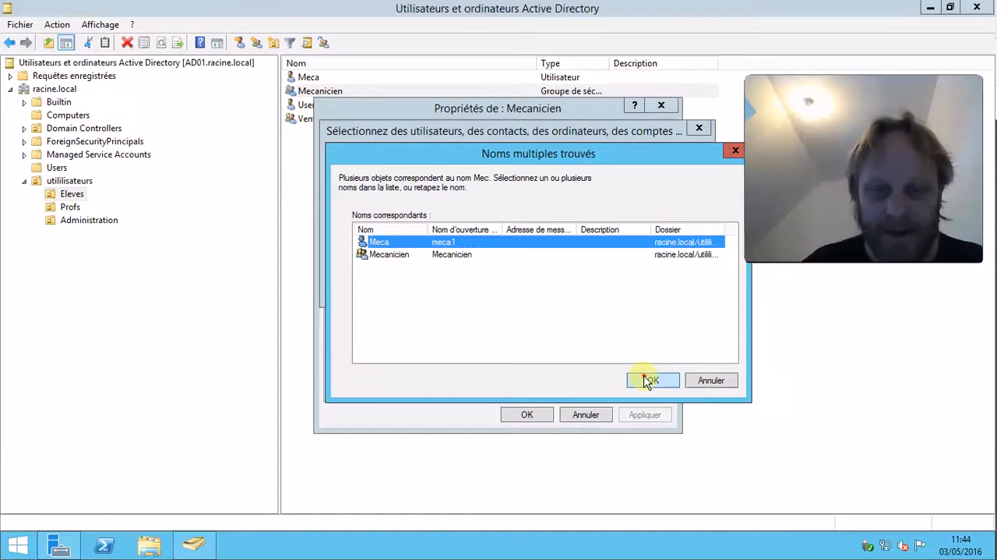
click(610, 288)
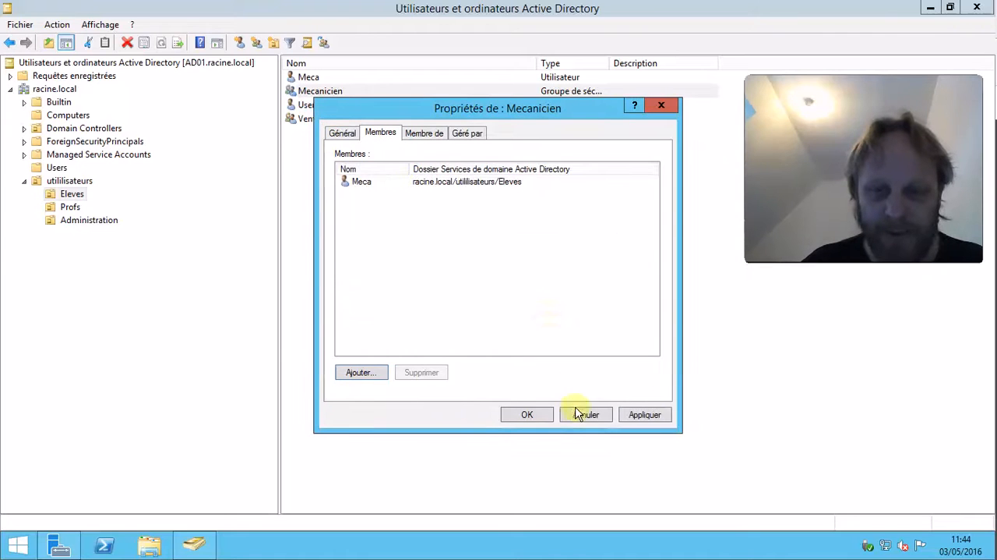
click(646, 413)
click(523, 417)
Review the Mecanicien group's members and its own group memberships.
click(314, 94)
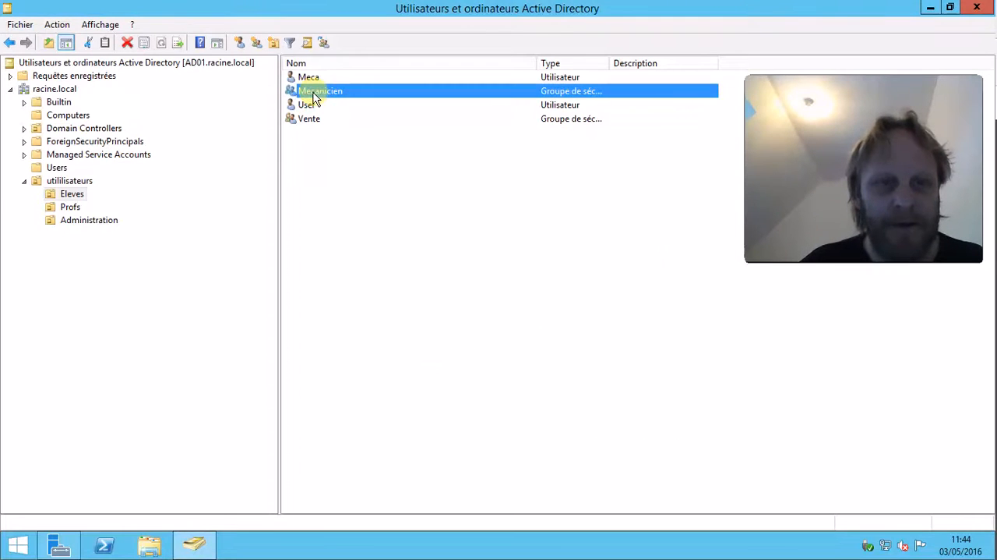
double_click(314, 93)
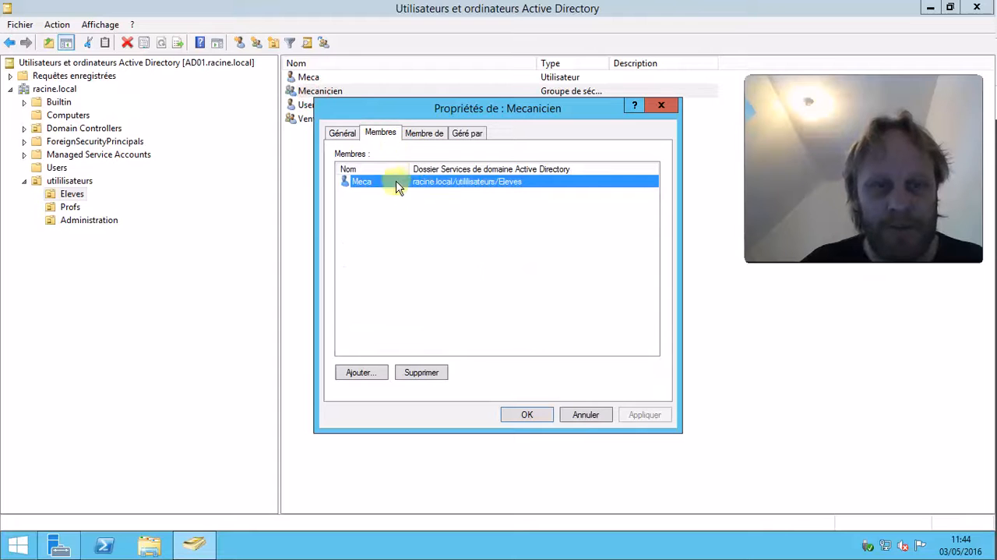
click(420, 136)
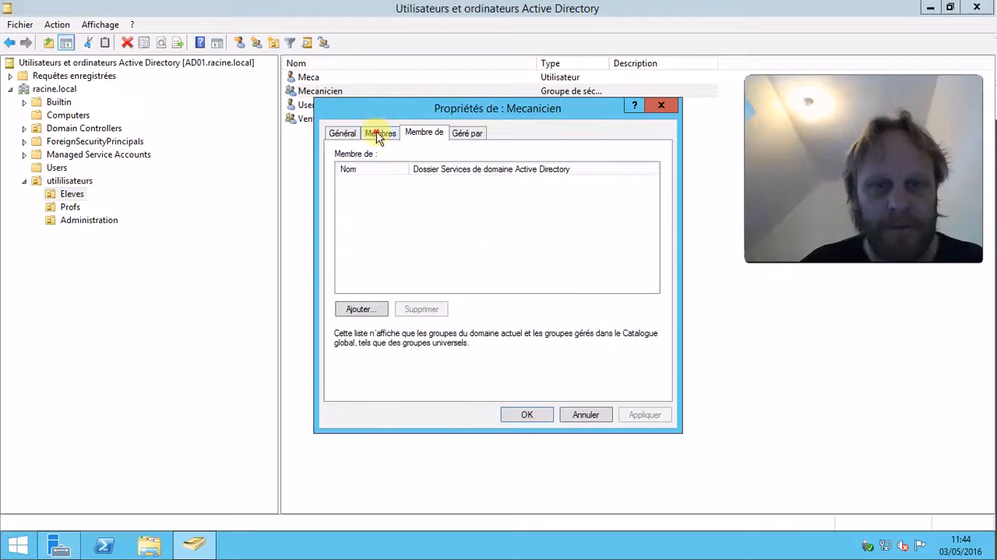
click(379, 133)
click(662, 107)
Sort the objects by name and review the members of the Mecanicien group.
click(316, 66)
click(311, 79)
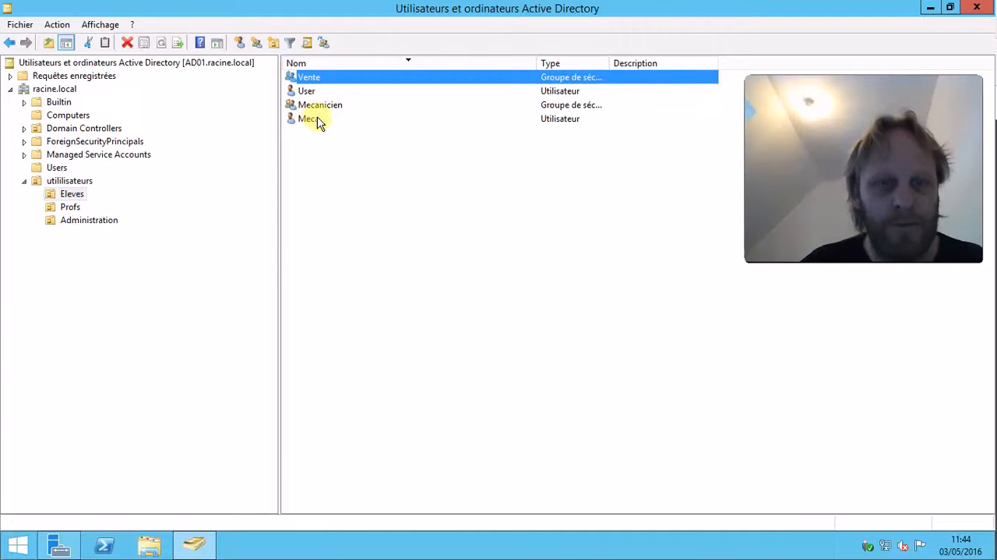
double_click(318, 105)
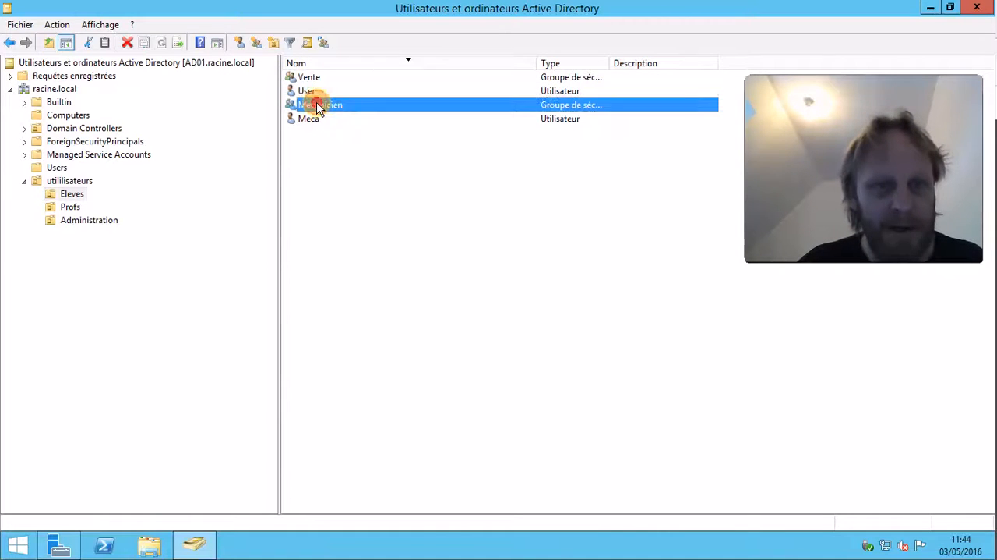
click(380, 133)
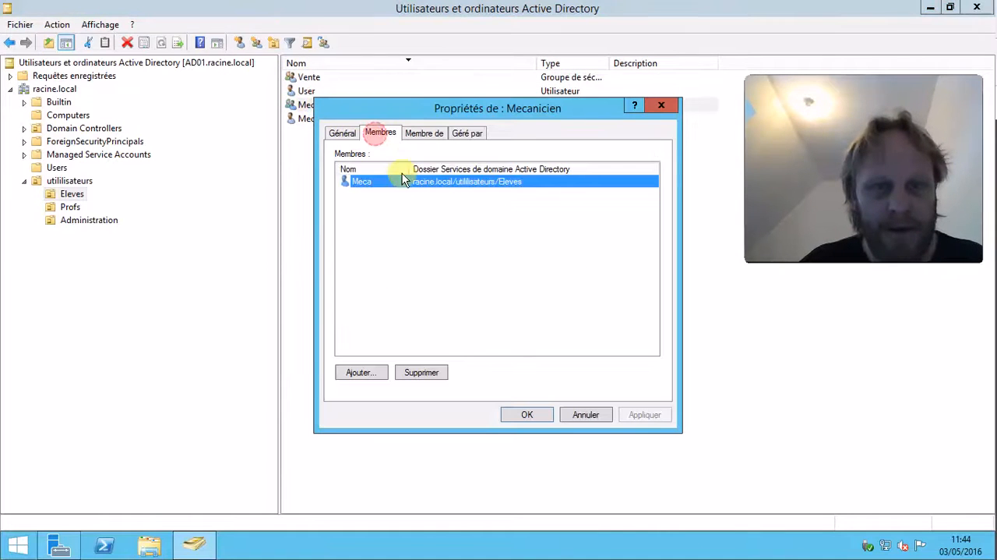
click(662, 105)
Review the groups the user Meca belongs to.
double_click(321, 119)
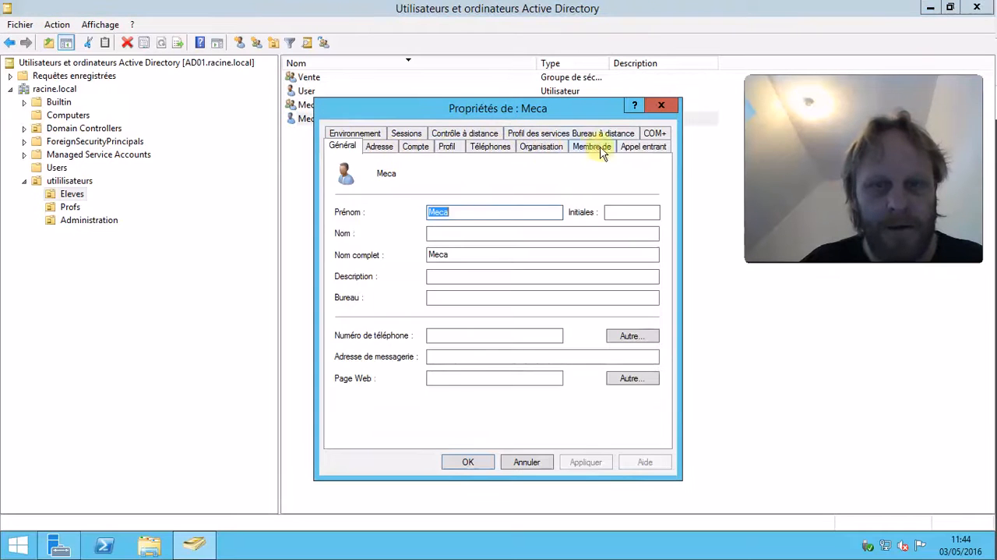
click(601, 152)
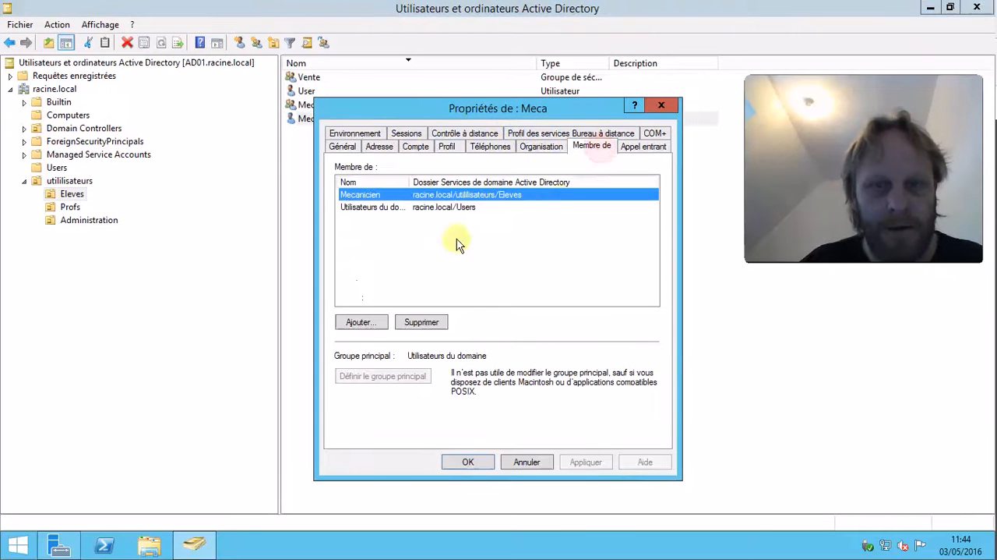
double_click(409, 181)
click(398, 207)
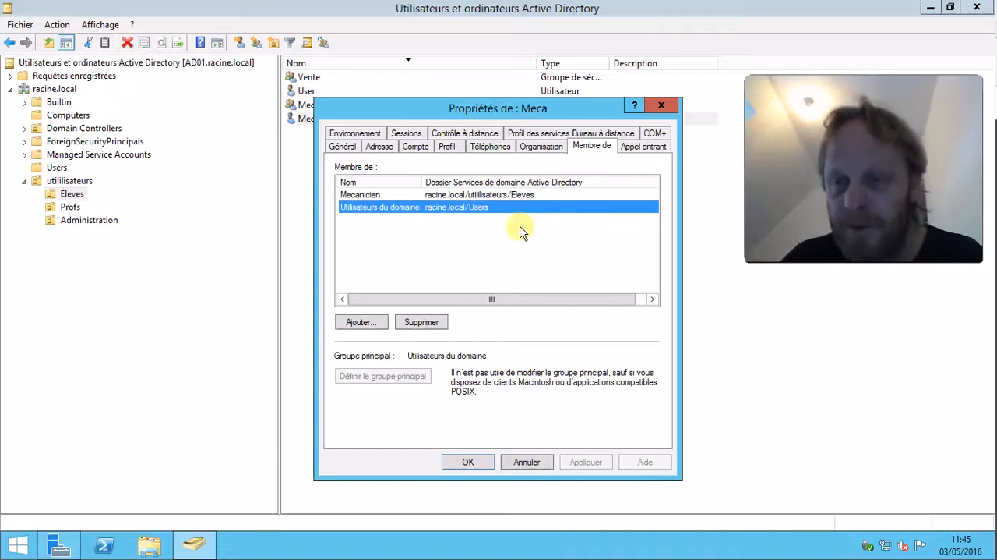
click(485, 463)
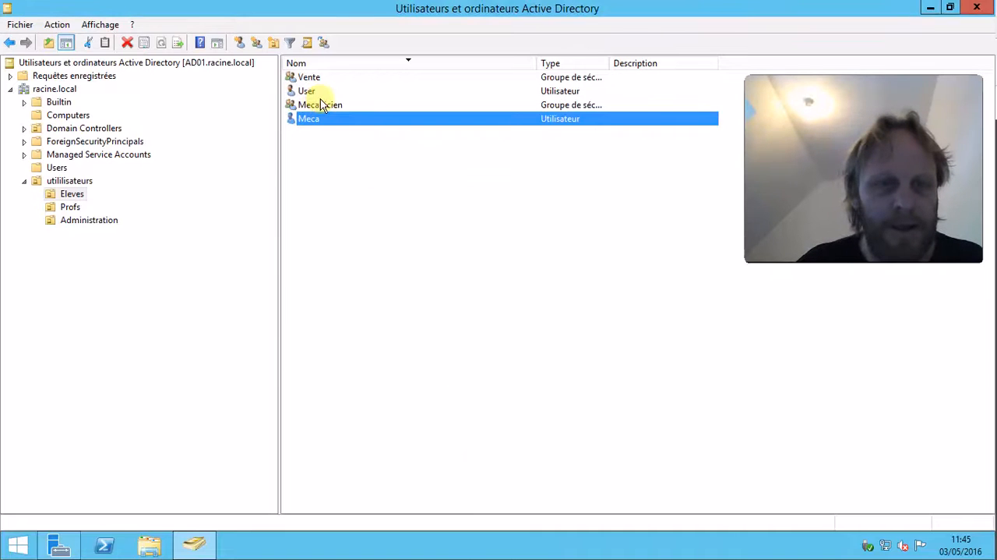
Review the members of the Vente group.
click(308, 80)
double_click(305, 80)
click(381, 133)
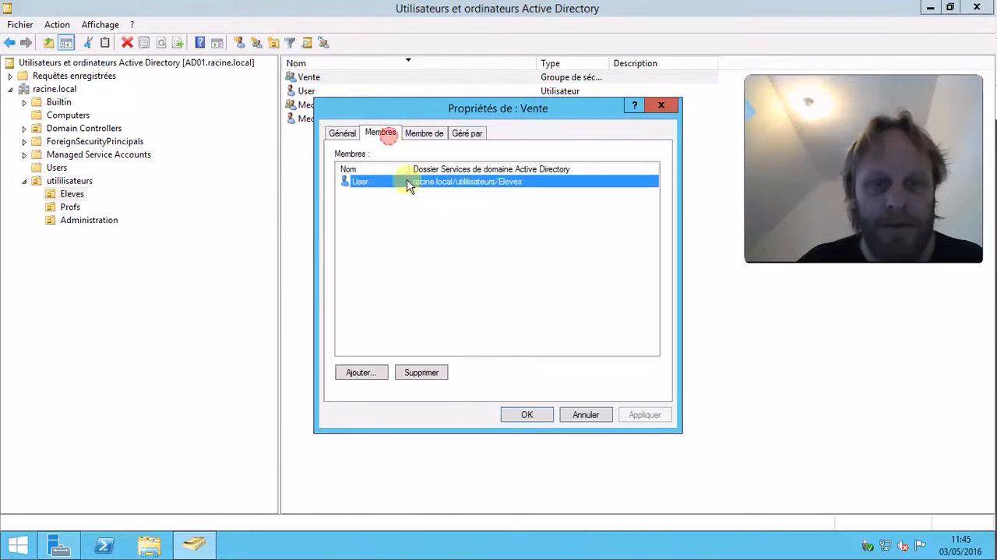
click(523, 419)
click(425, 207)
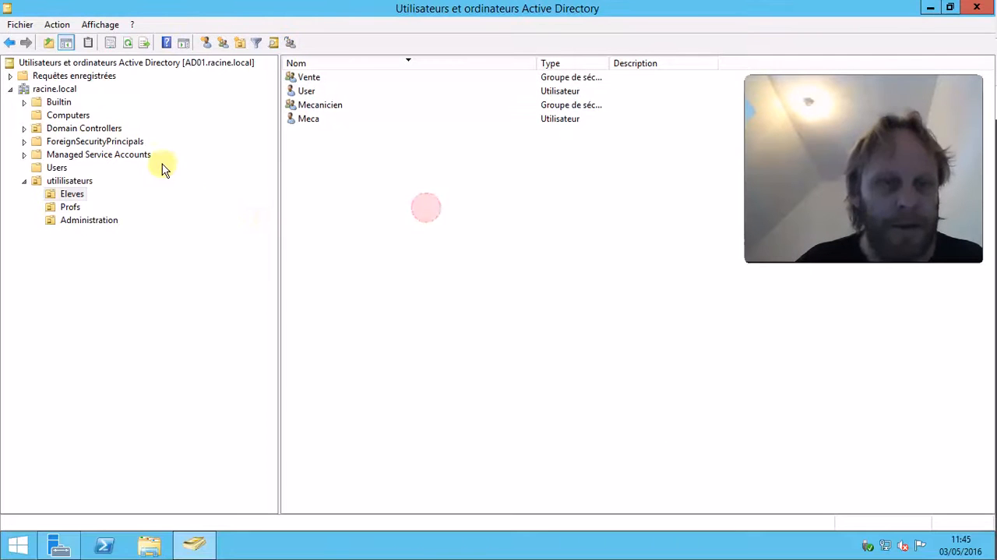
click(308, 105)
click(308, 77)
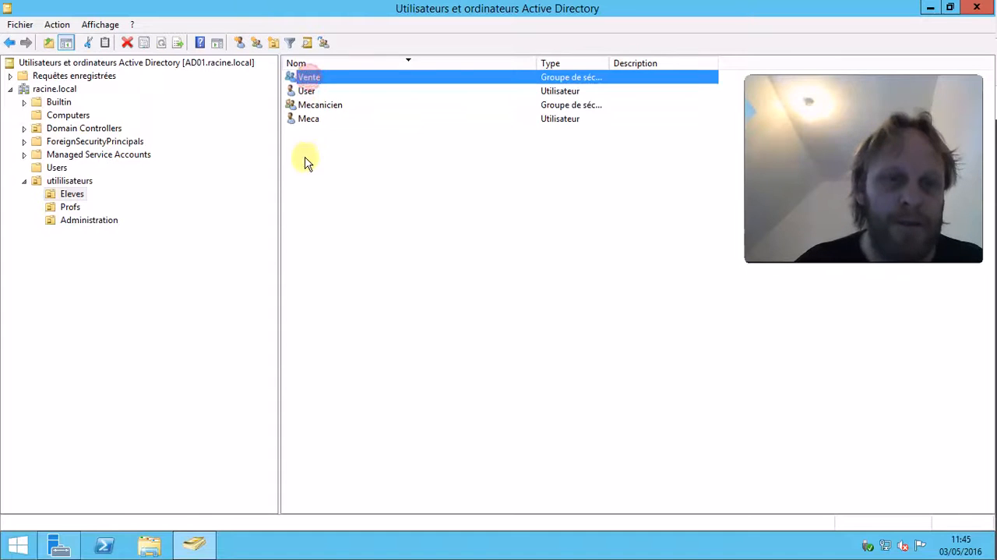
click(316, 91)
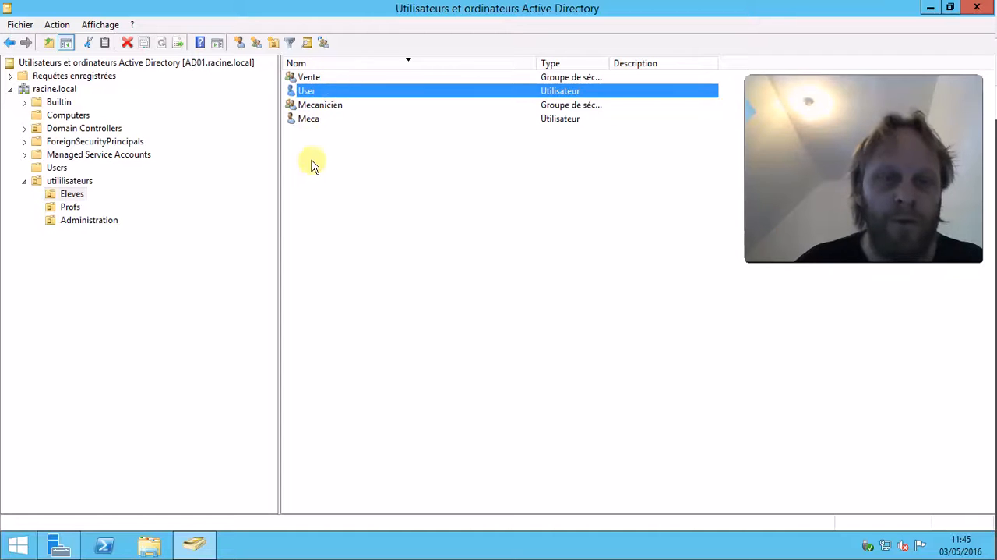
click(308, 120)
click(305, 198)
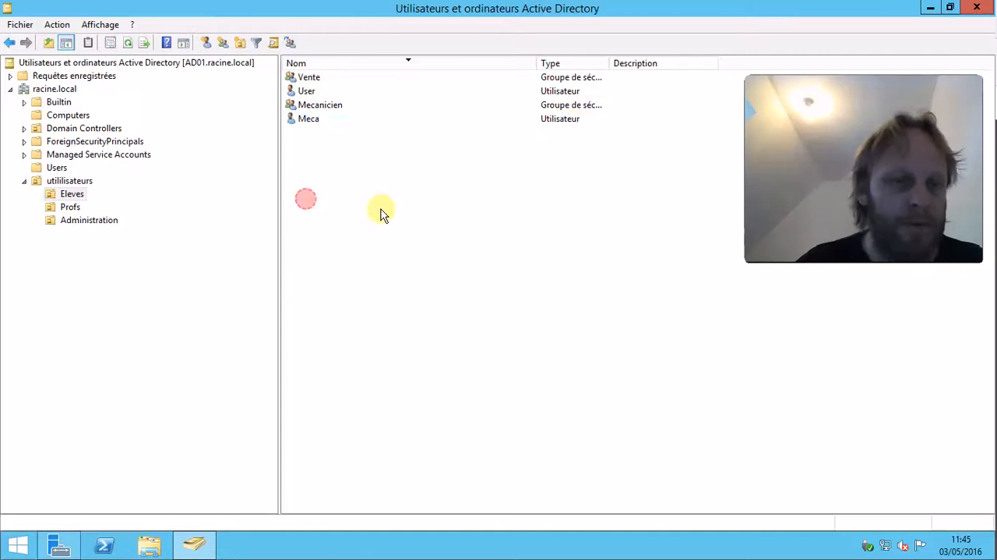
Open File Explorer and browse the C:\Windows\SYSVOL folder and its domain and sysvol subfolders.
click(931, 7)
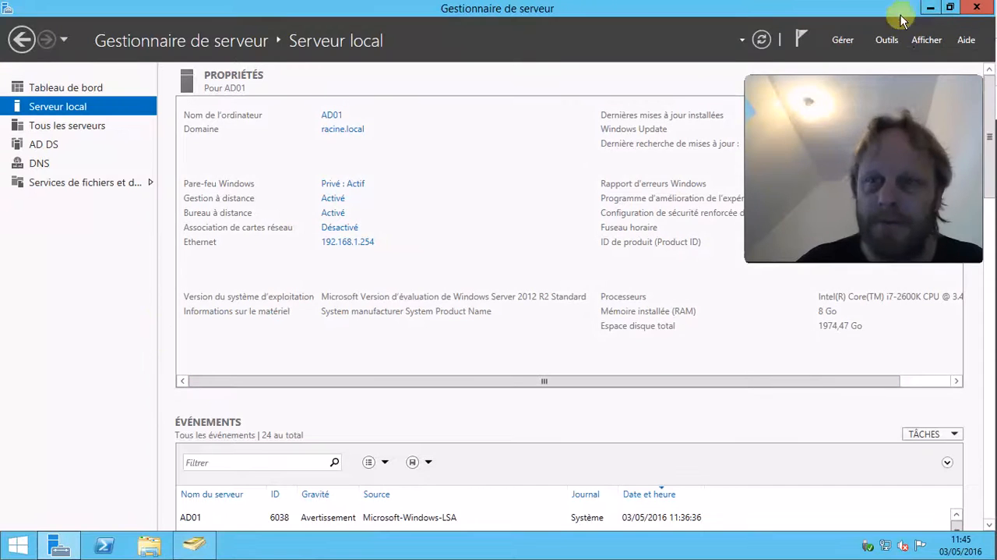
click(930, 7)
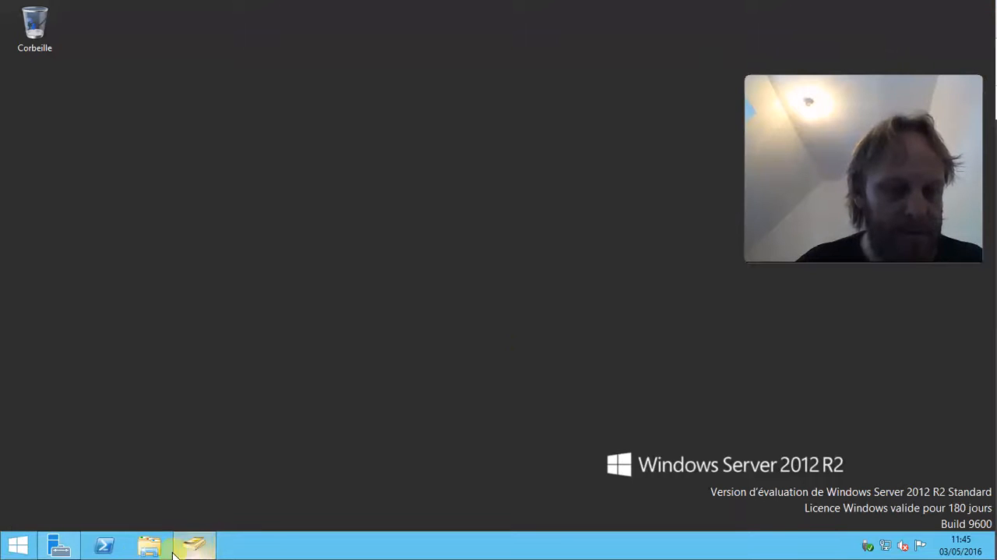
click(148, 545)
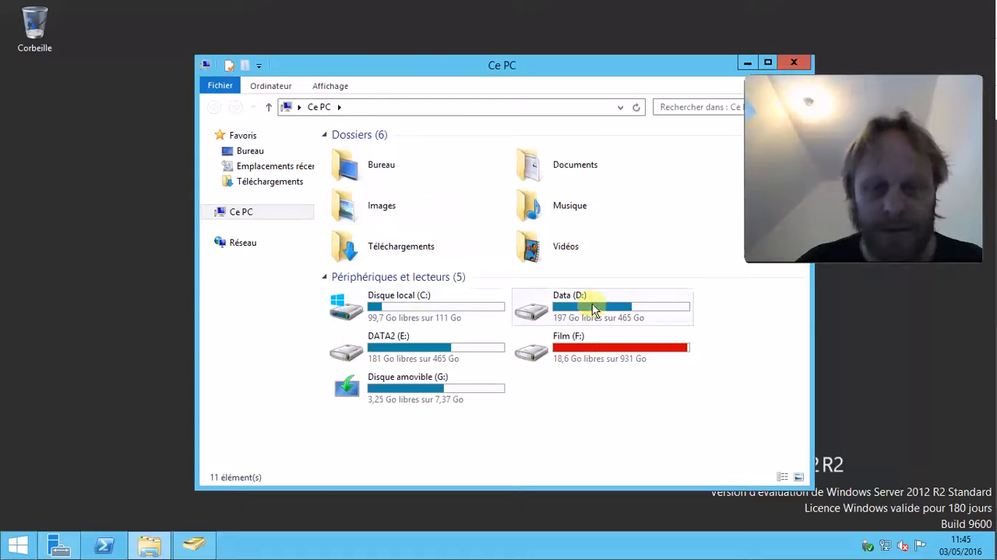
double_click(396, 298)
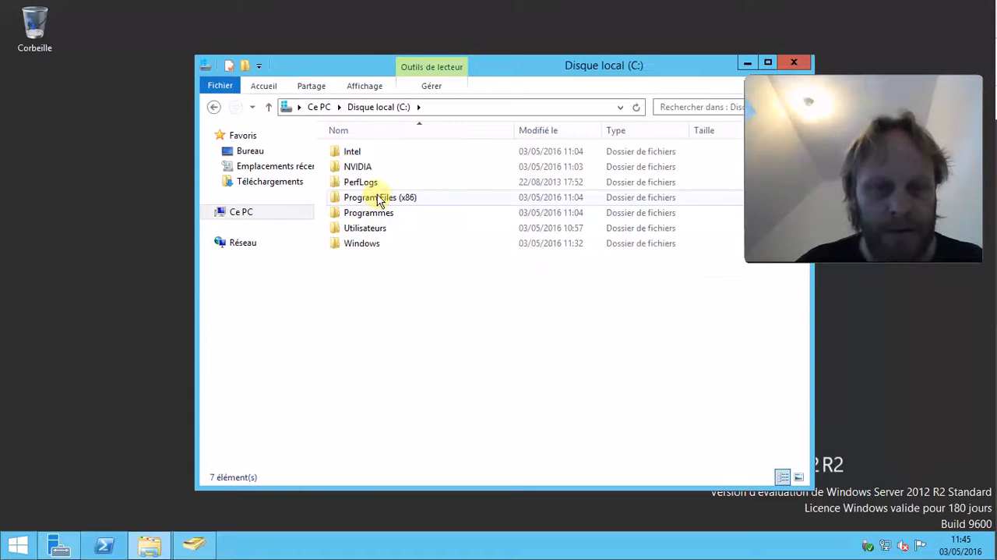
double_click(364, 244)
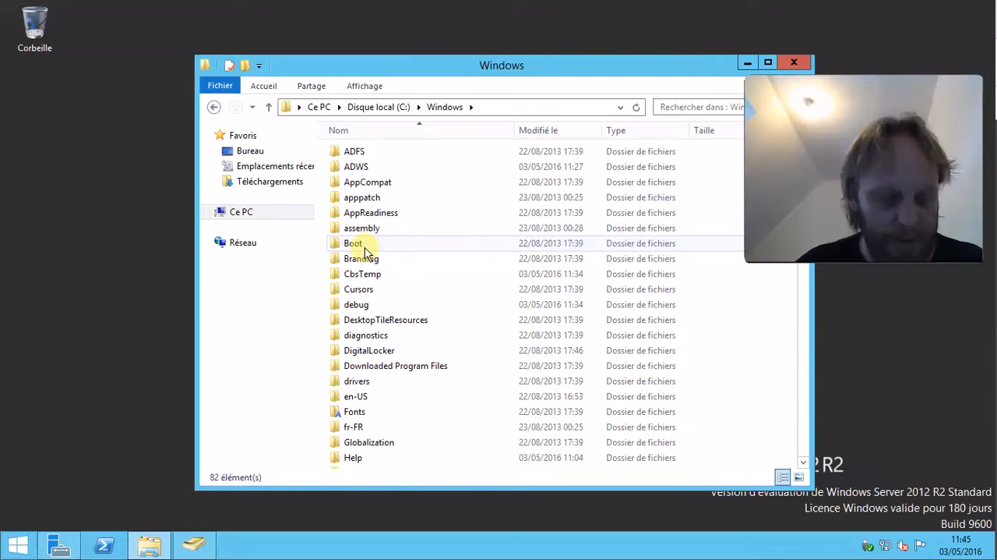
key(s)
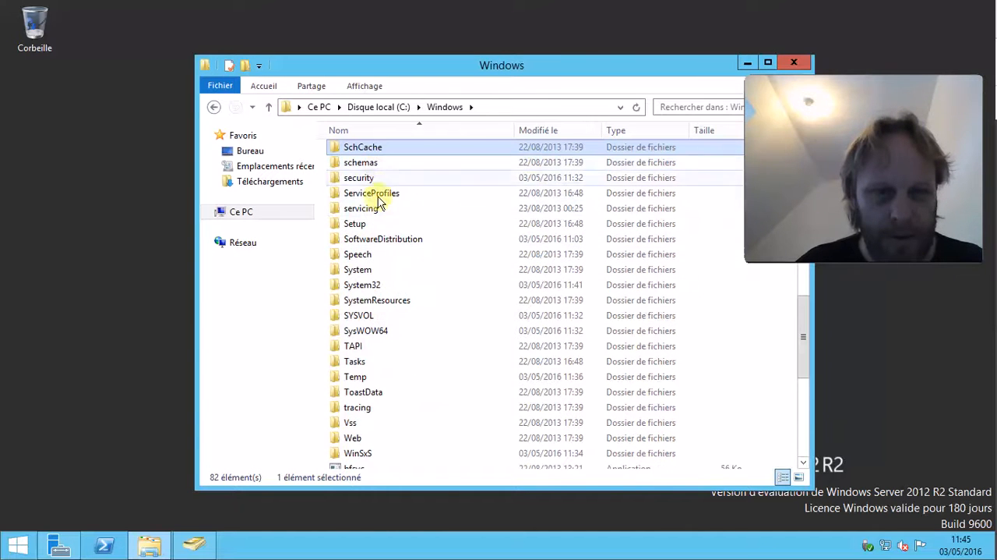
double_click(357, 316)
double_click(357, 197)
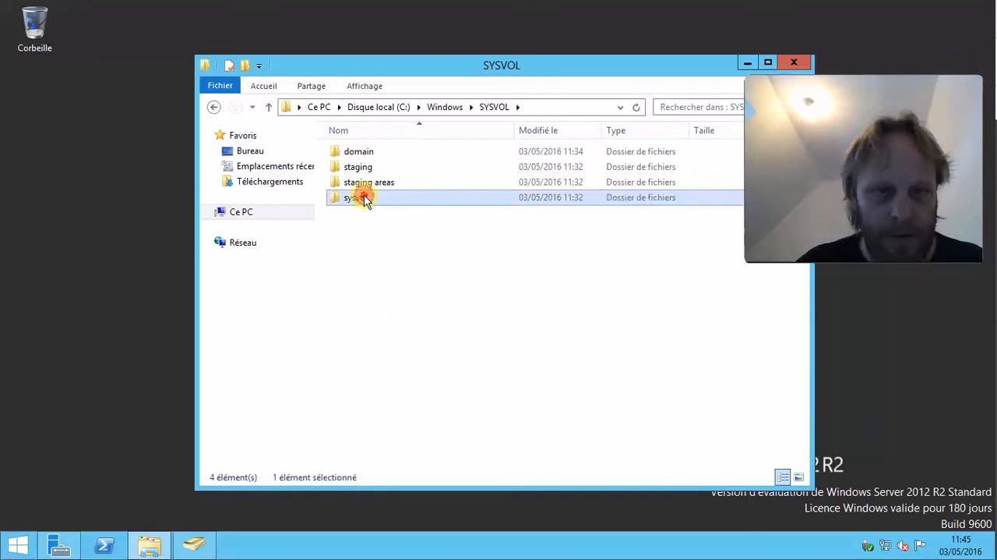
double_click(360, 151)
double_click(359, 166)
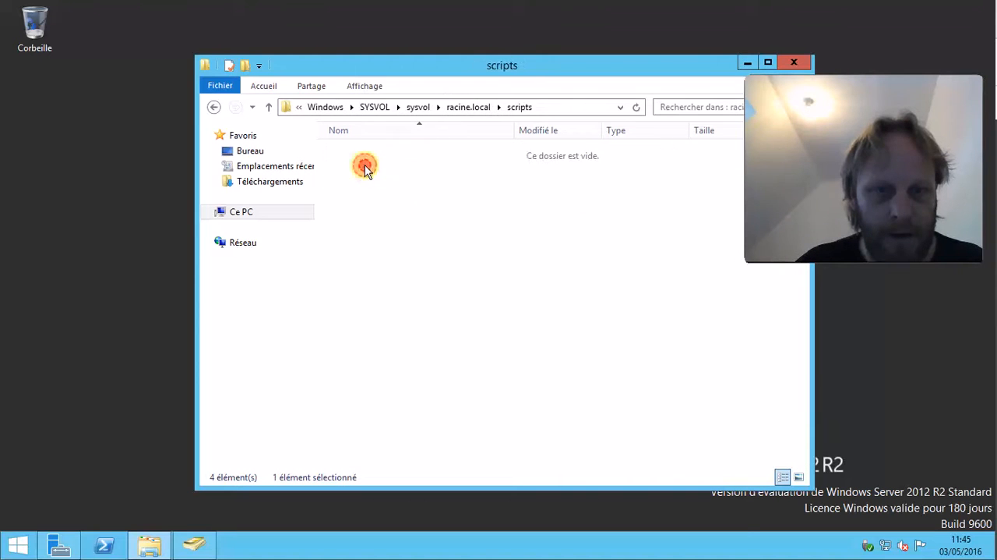
click(214, 108)
click(214, 108)
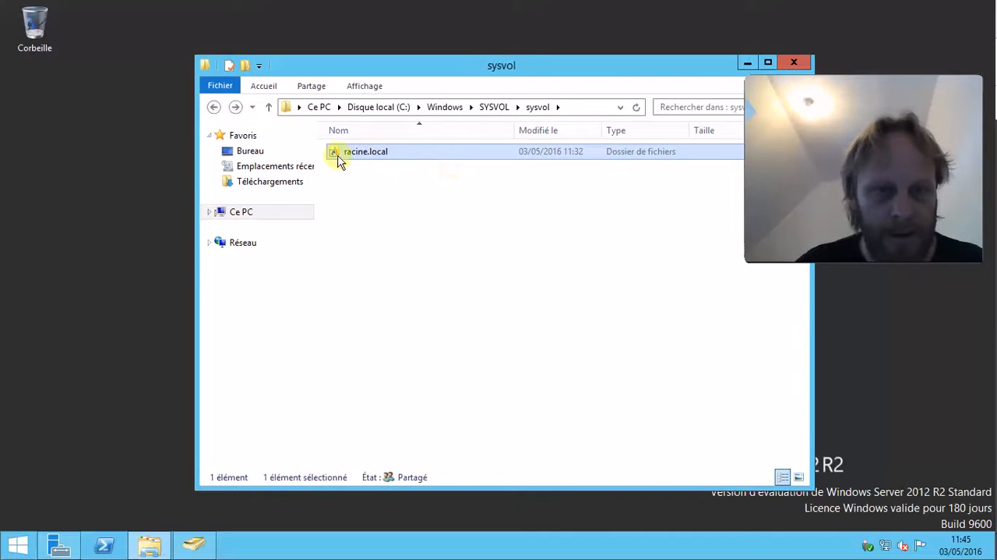
click(214, 108)
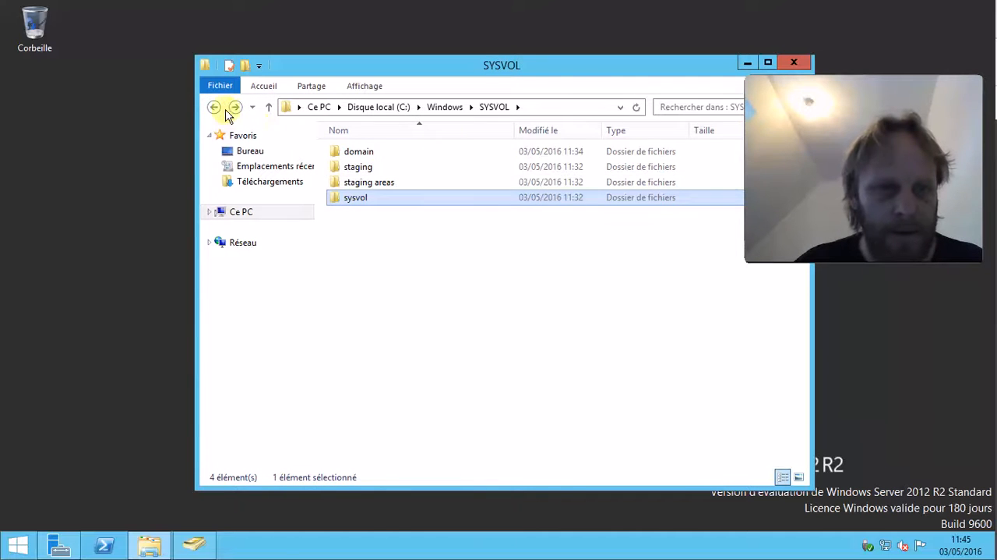
double_click(381, 153)
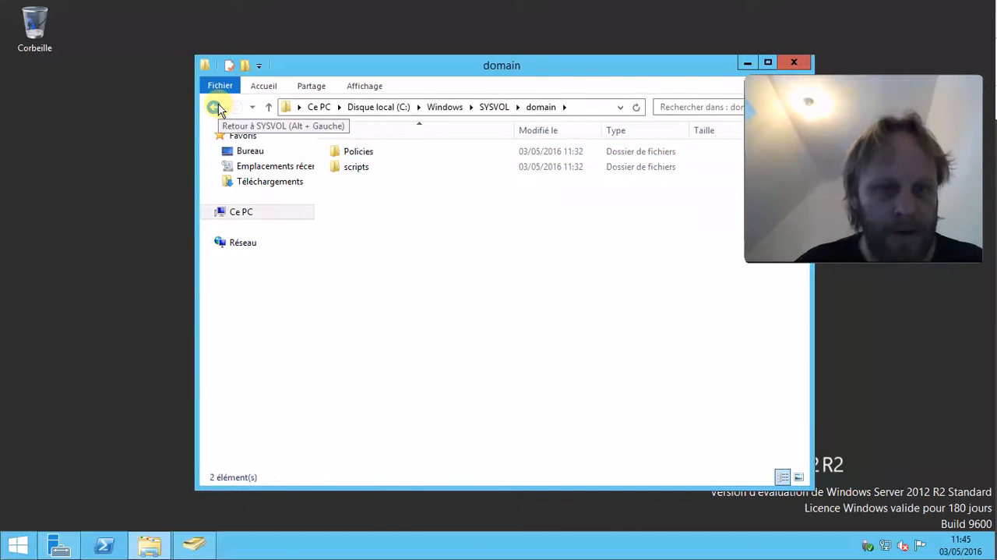
click(215, 108)
click(215, 108)
scroll(421, 435, down, 4)
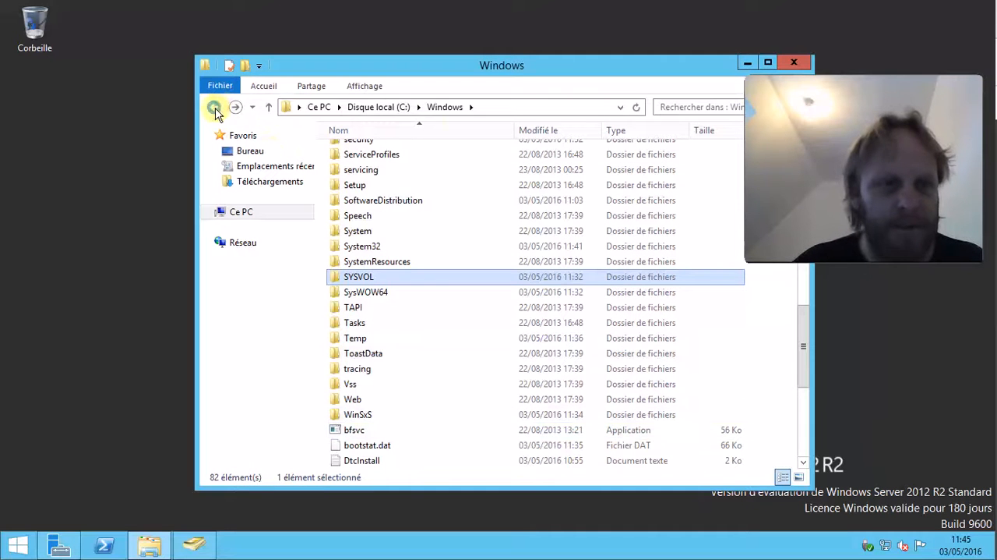
click(215, 109)
click(212, 109)
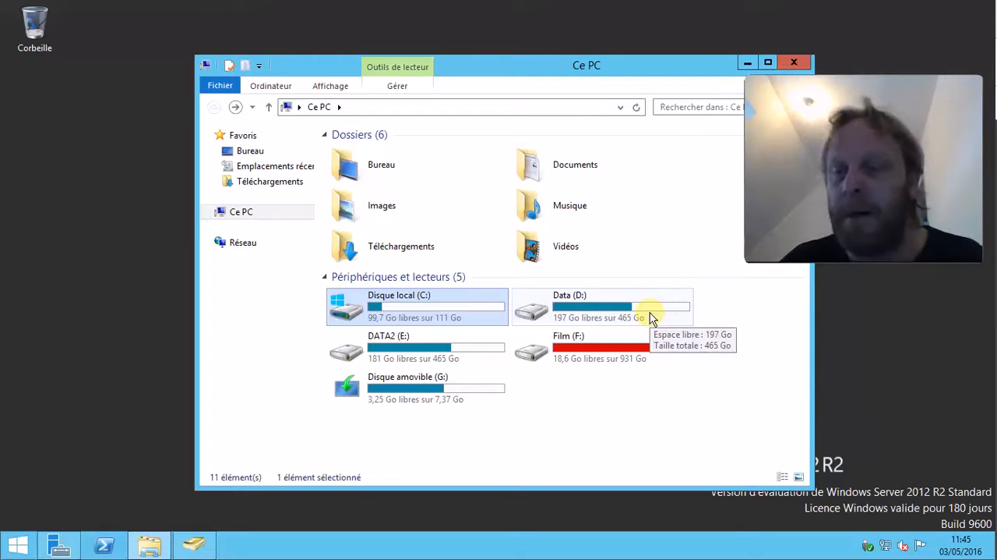
Create a new folder named Test on the Data (D:) drive.
double_click(623, 307)
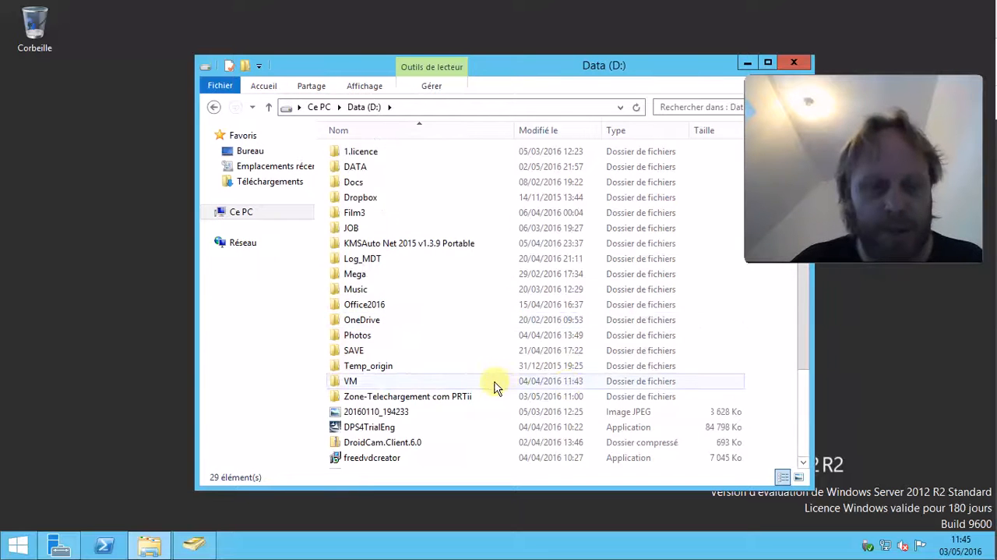
scroll(499, 393, down, 3)
scroll(473, 356, up, 3)
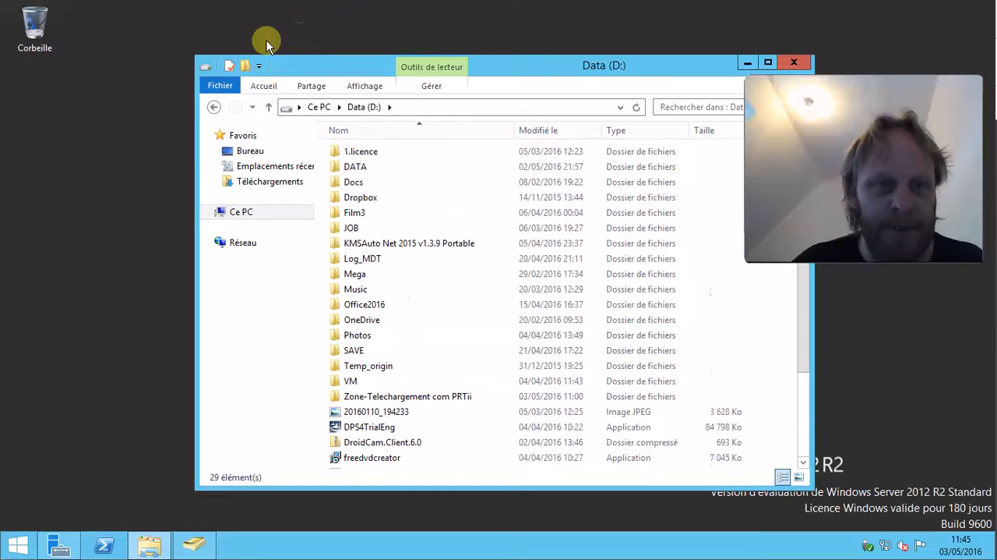
click(265, 84)
click(555, 126)
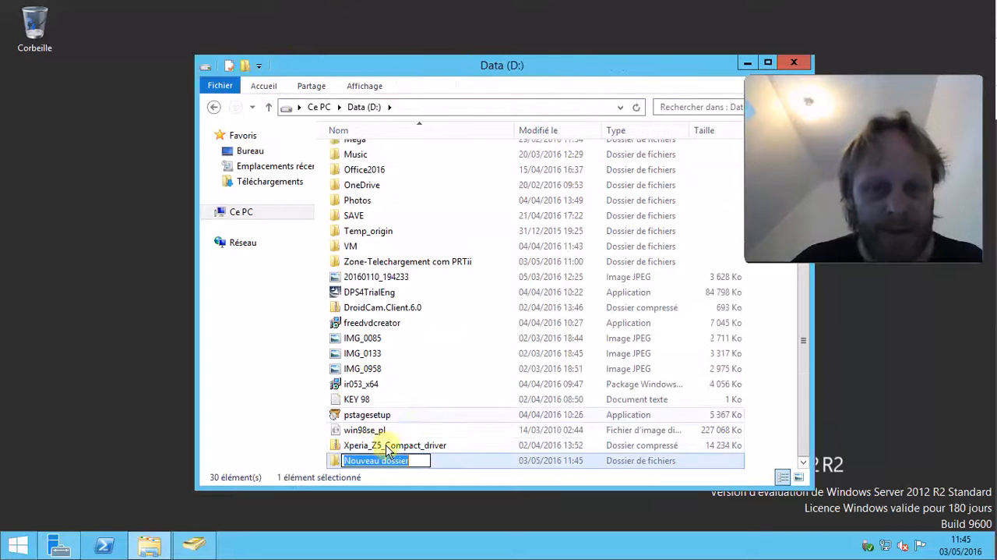
text(Te)
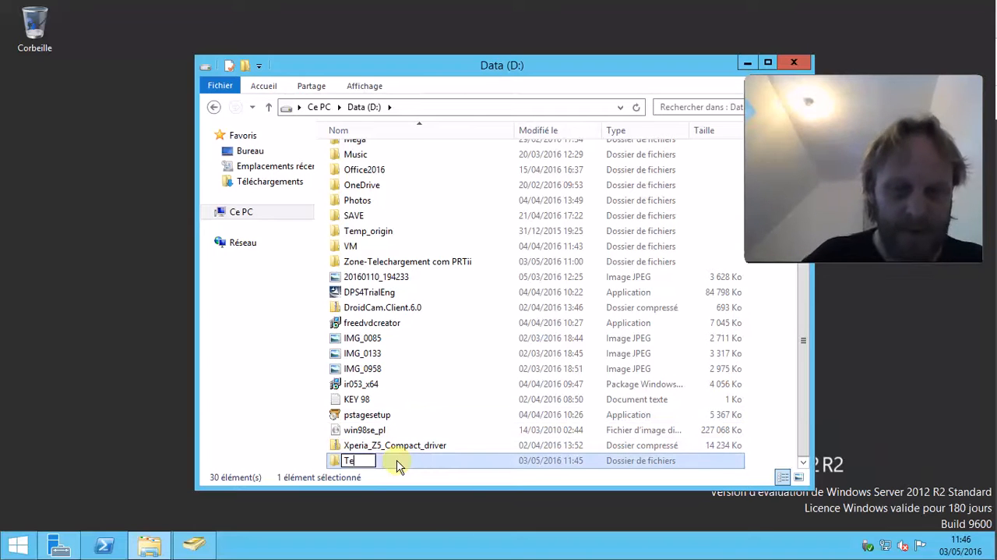
text(st)
click(775, 455)
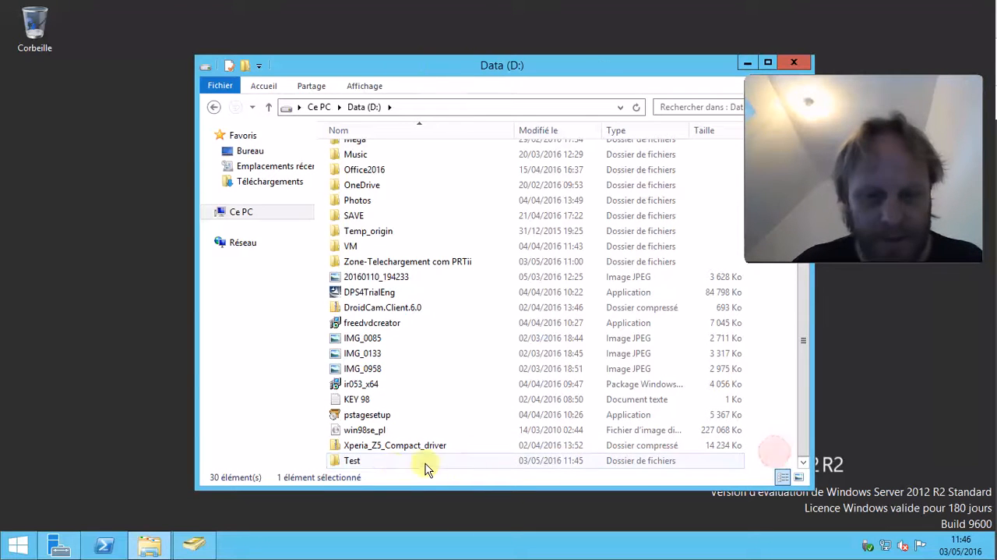
Share the Test folder through advanced sharing under the share name Test and apply it.
click(381, 462)
right_click(382, 461)
click(421, 444)
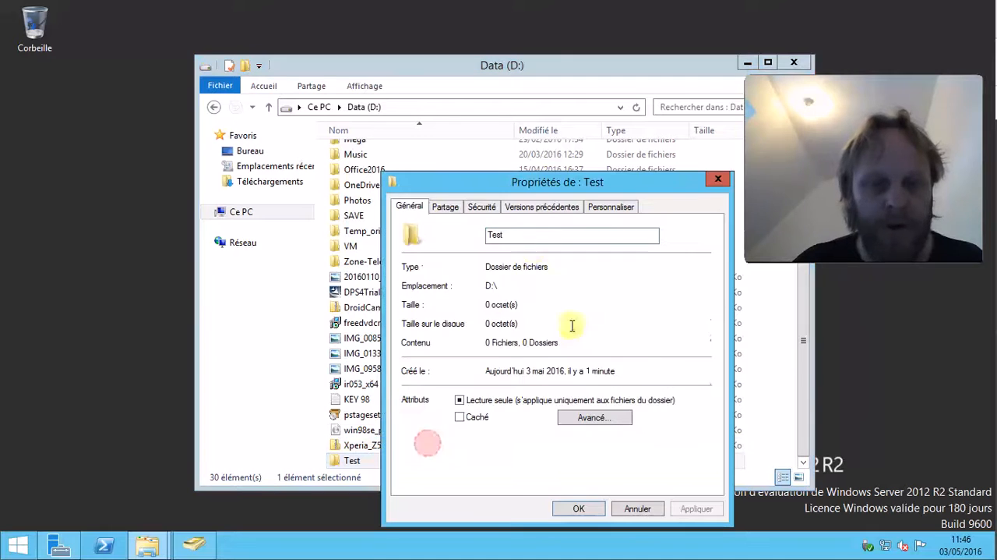
click(445, 207)
drag(494, 191, 364, 120)
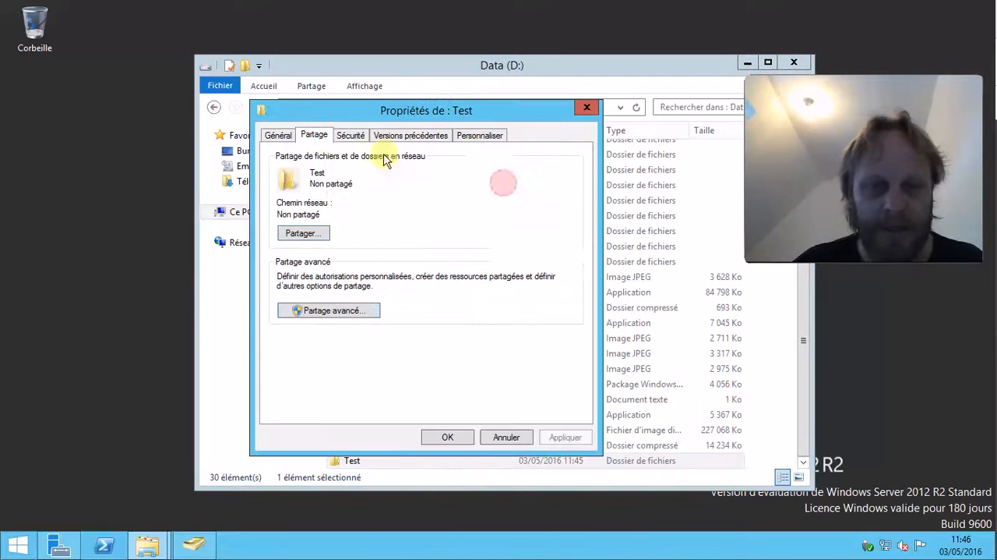
click(335, 309)
click(298, 163)
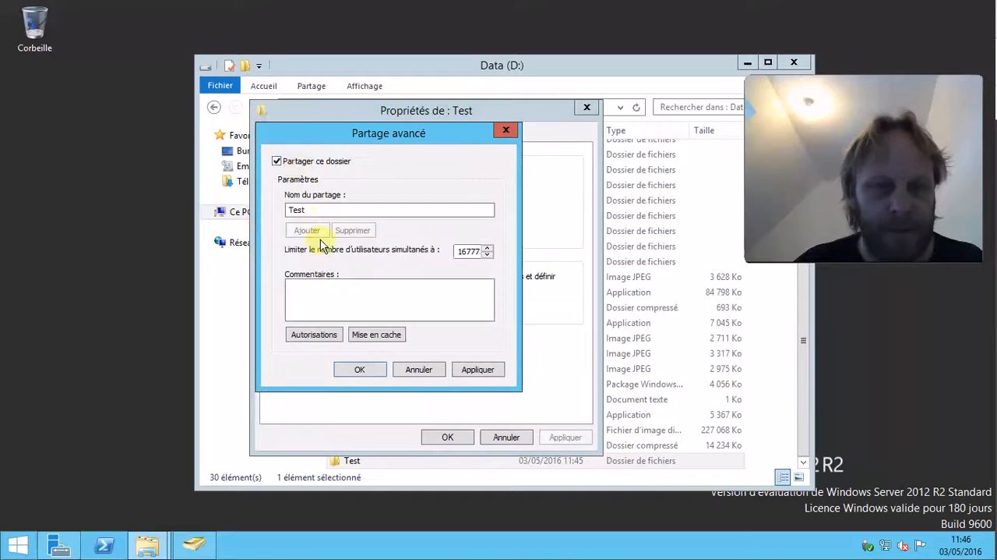
click(324, 337)
click(451, 326)
click(386, 446)
click(478, 369)
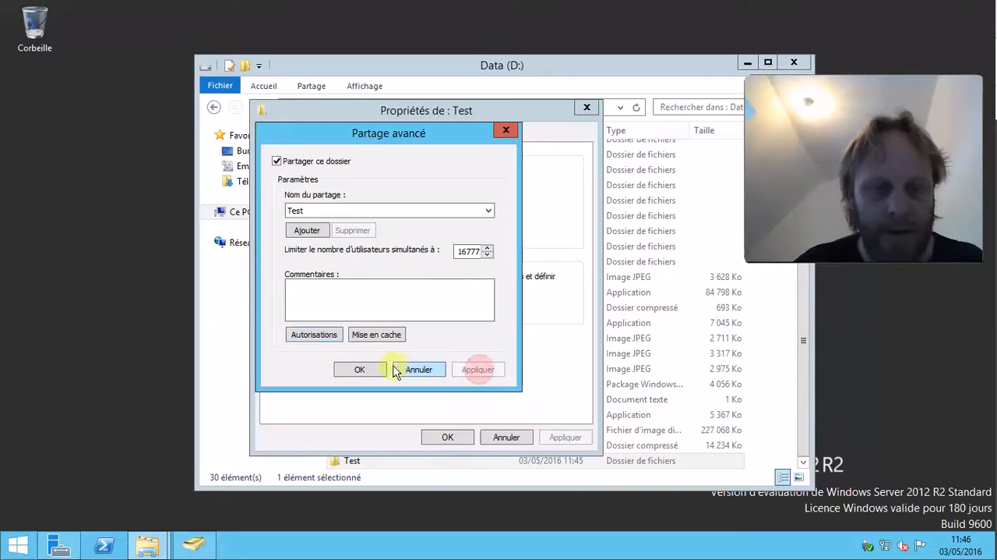
click(363, 369)
Add the Mecanicien group to the Test folder's security permissions and deny it Full control, applying the change.
click(350, 135)
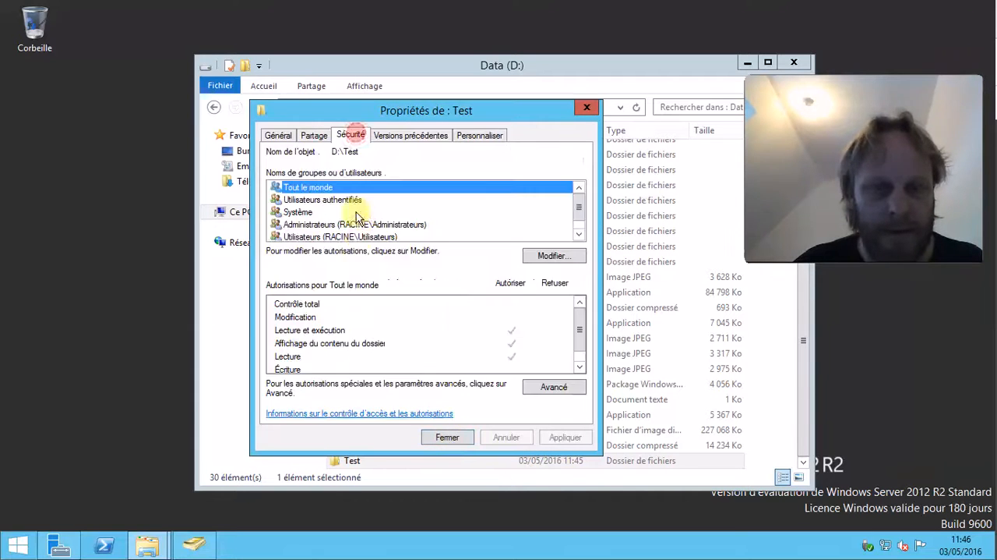
scroll(400, 216, down, 1)
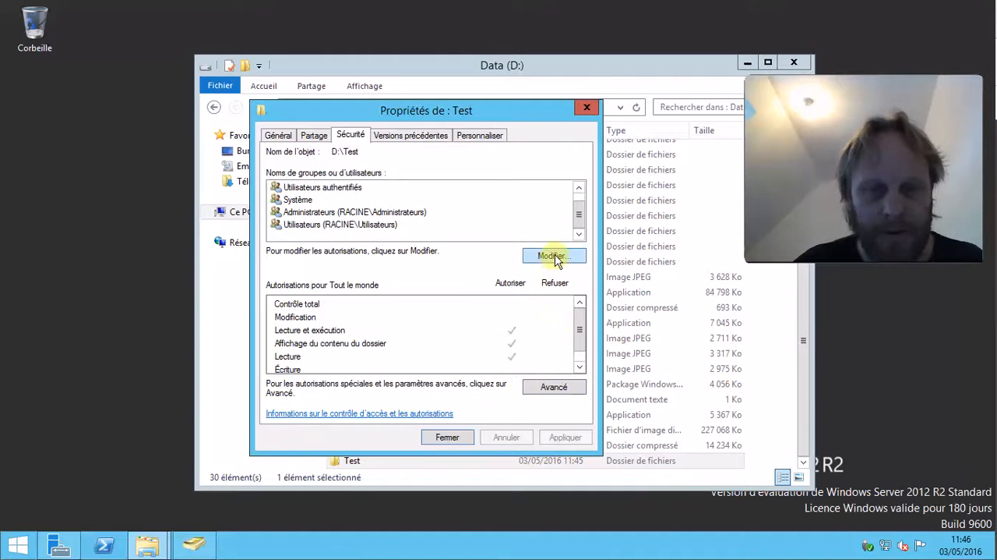
click(555, 257)
click(445, 328)
click(396, 305)
text(mec)
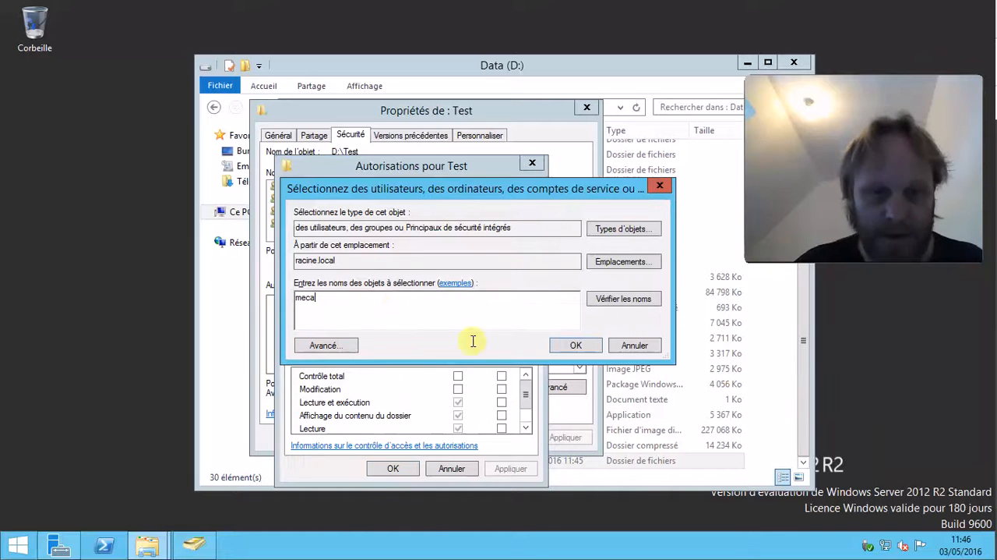
text(a)
click(628, 299)
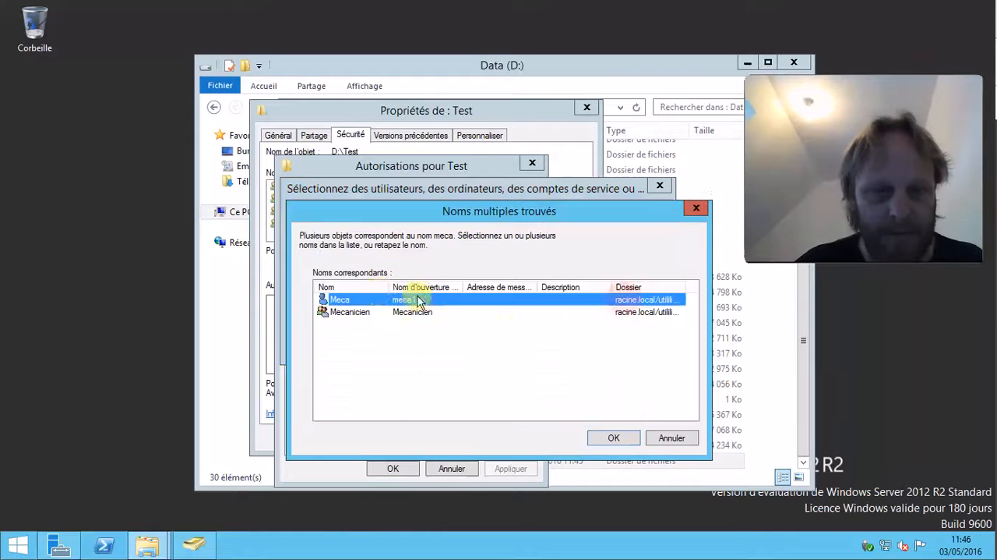
click(362, 312)
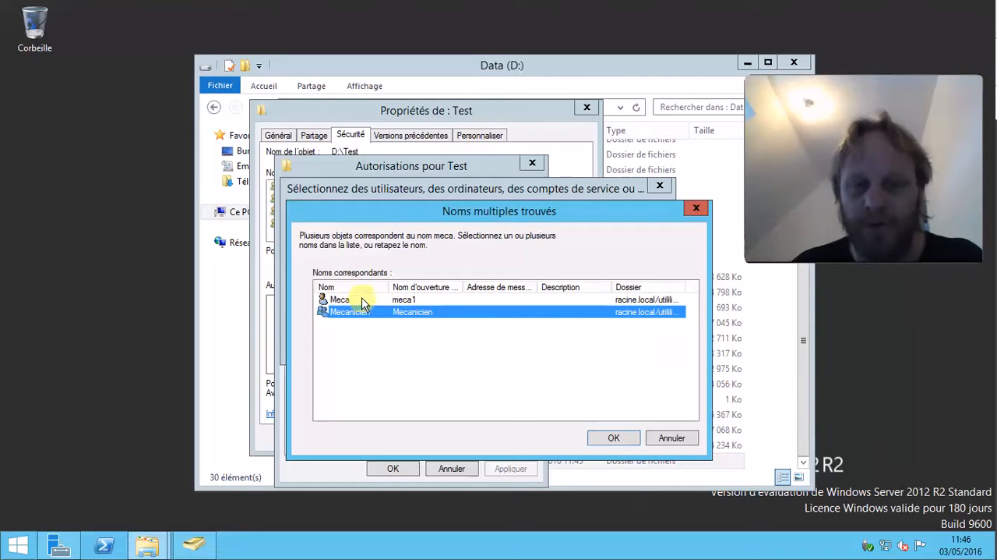
click(629, 437)
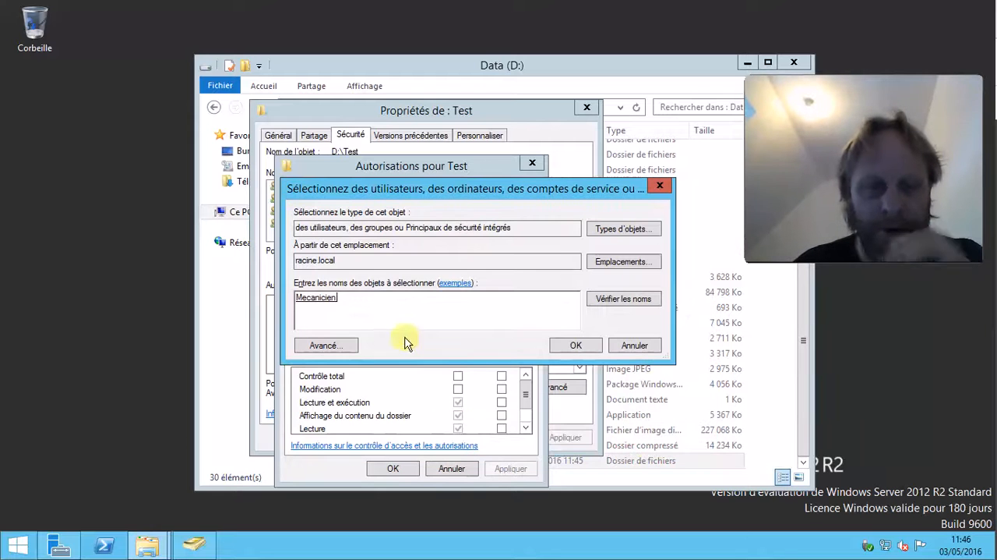
click(574, 349)
click(501, 376)
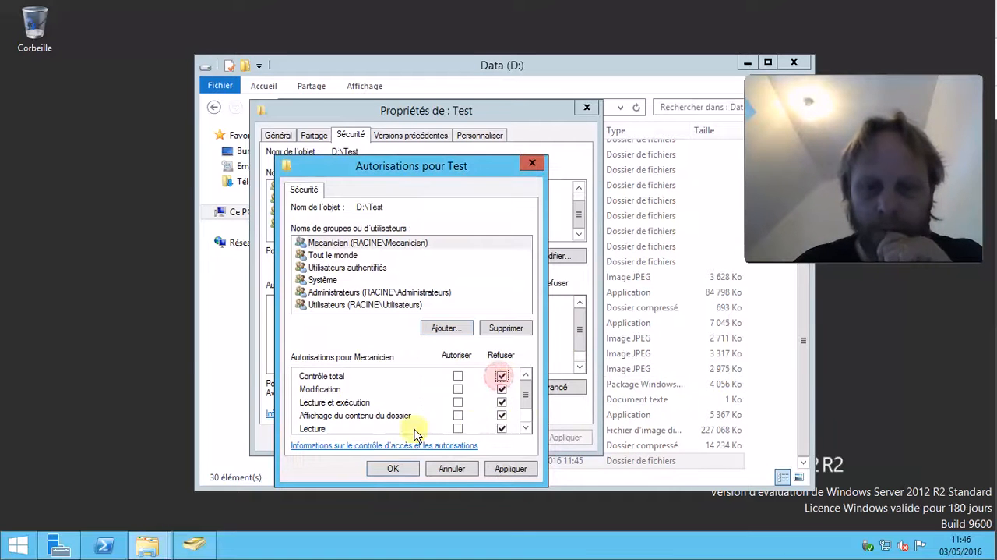
click(515, 469)
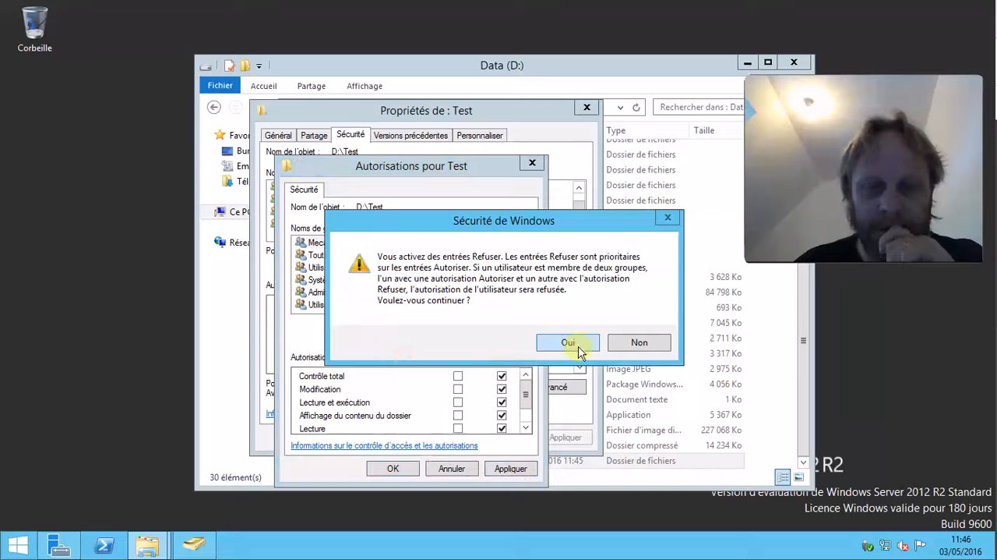
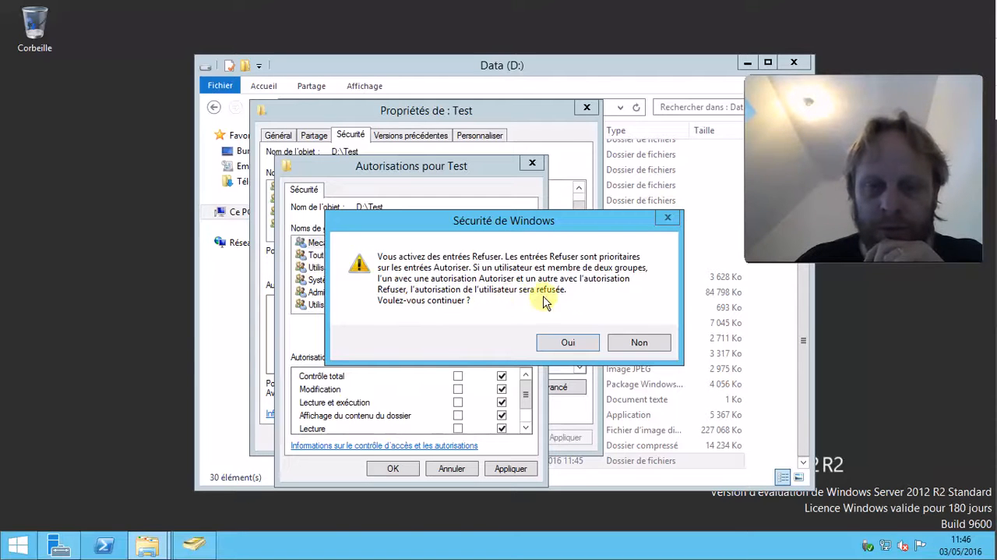
Confirm the deny-entry warning and validate the Test folder's permission changes.
click(574, 344)
click(414, 467)
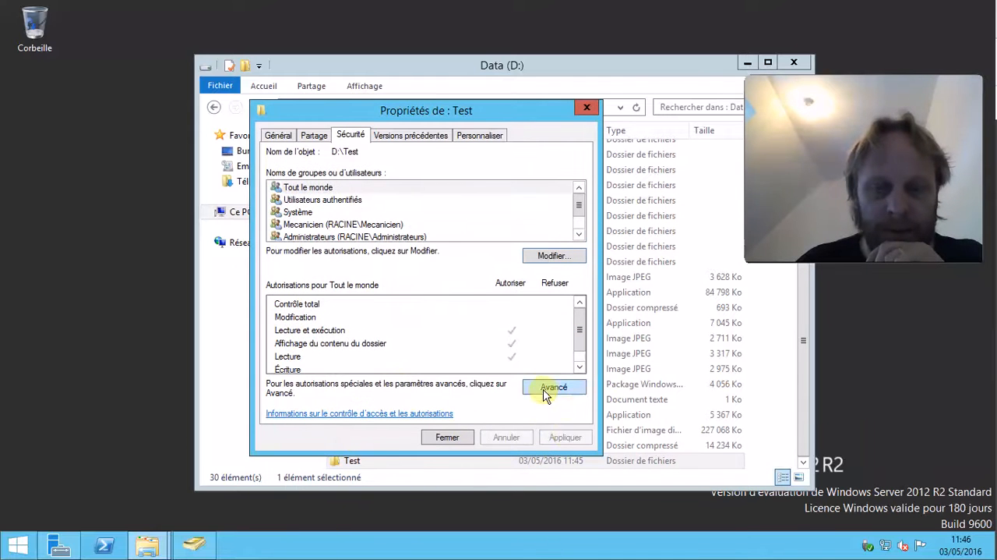
Add the Vente group to the Test folder's security permissions with its default read rights and apply.
click(554, 254)
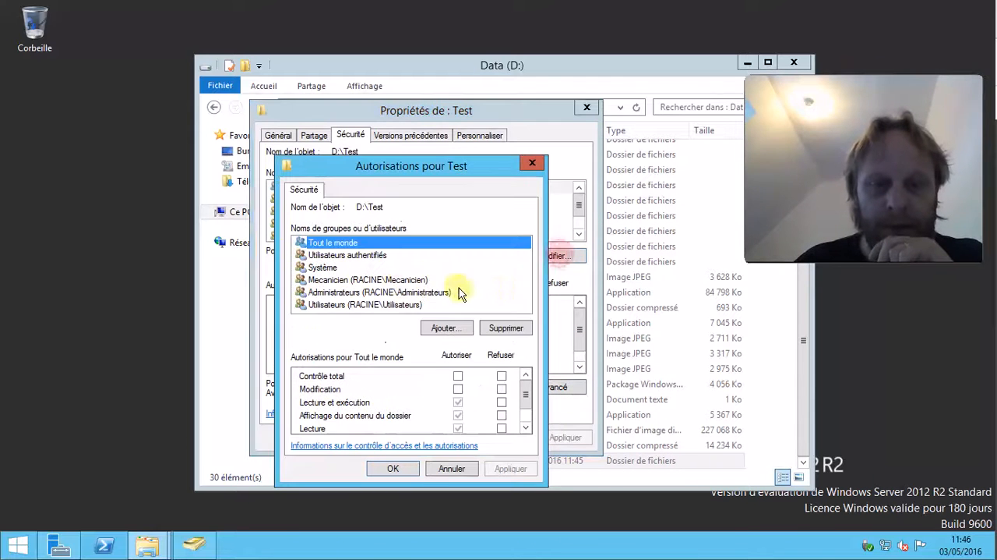
click(458, 328)
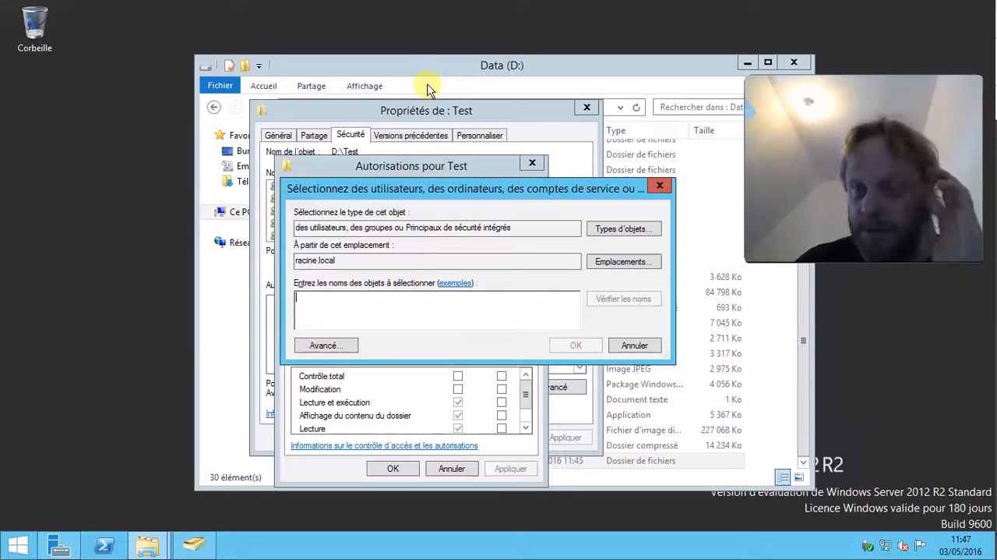
click(194, 545)
click(321, 105)
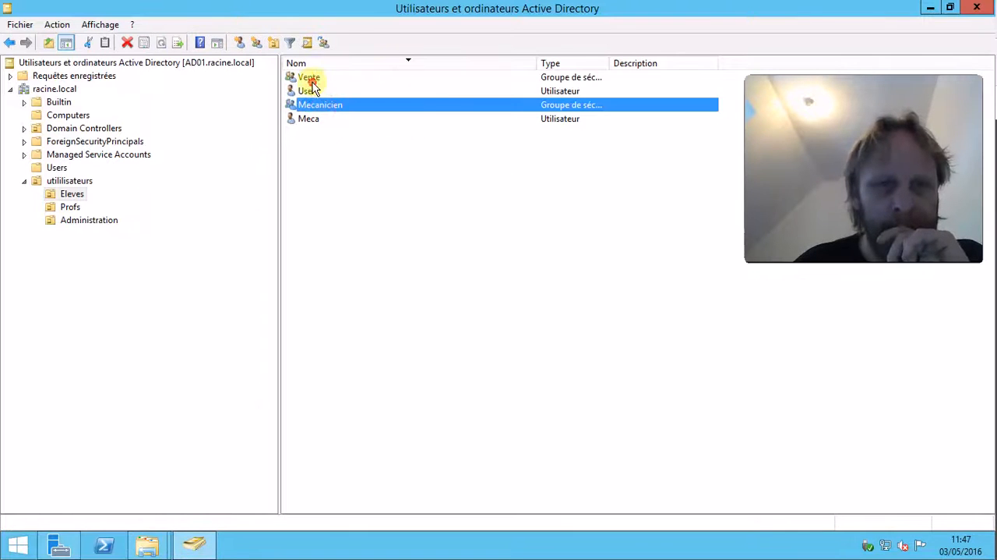
click(308, 77)
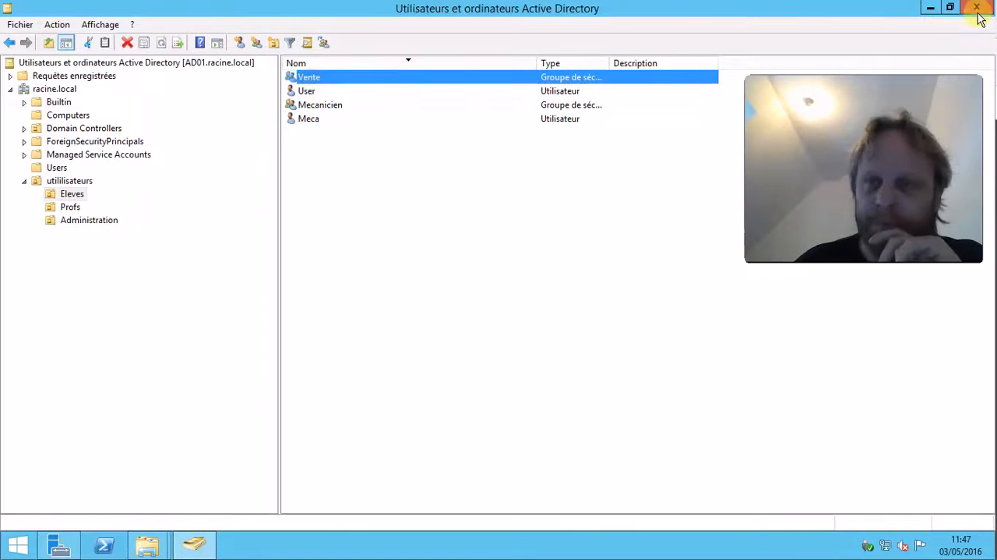
click(931, 7)
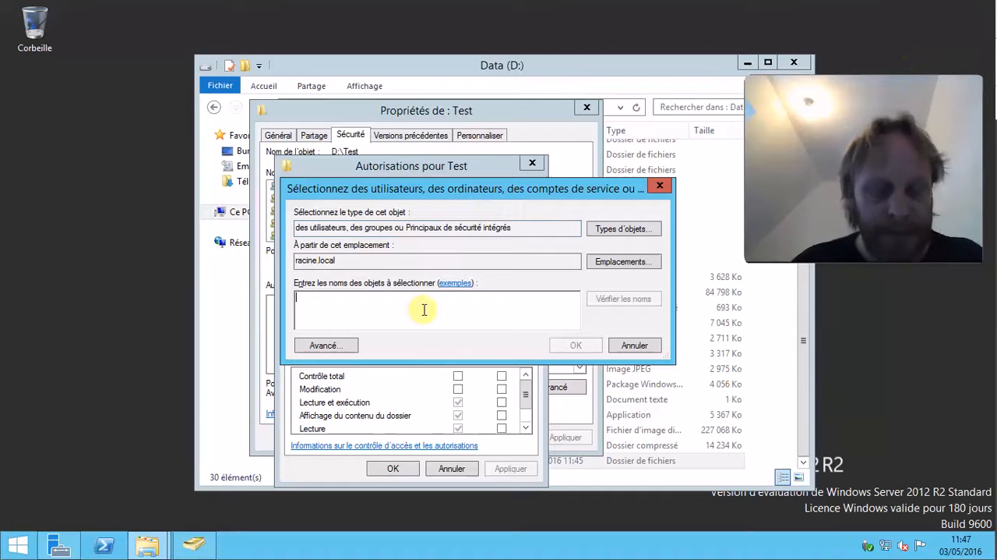
text(vente)
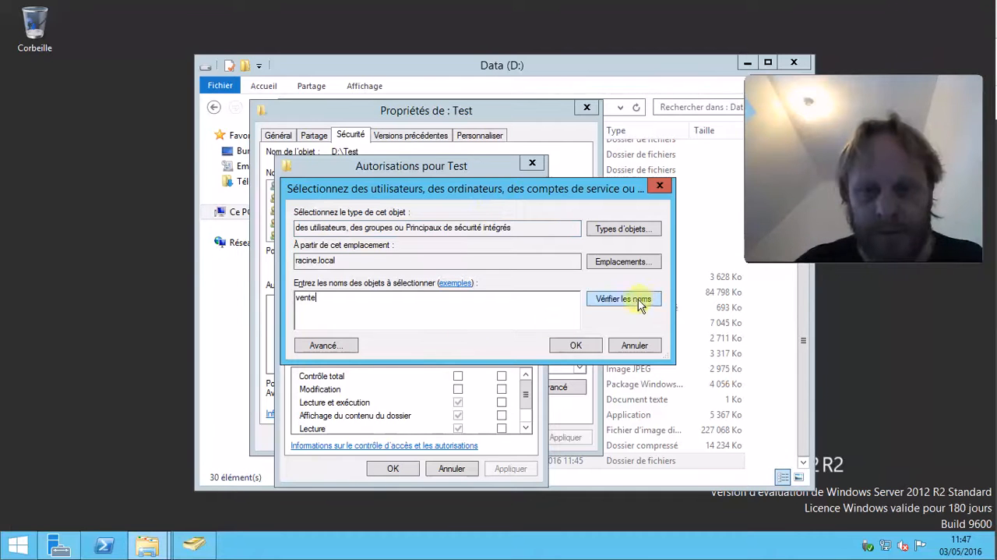
click(621, 301)
click(577, 346)
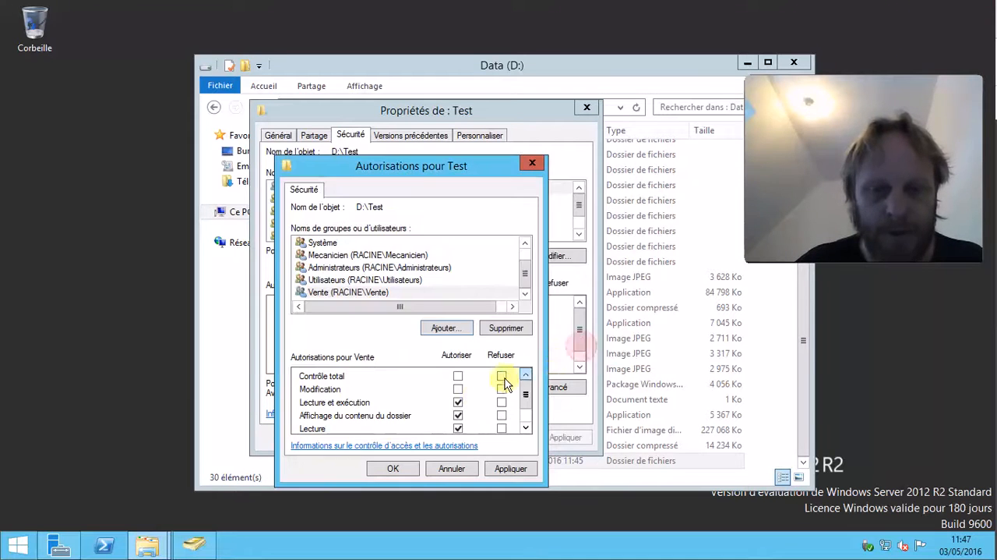
click(504, 468)
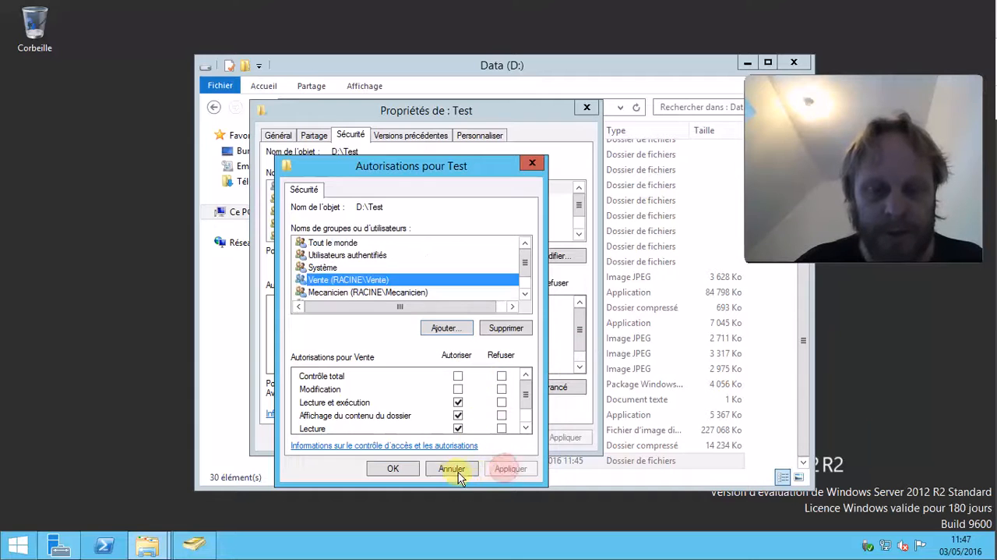
click(394, 468)
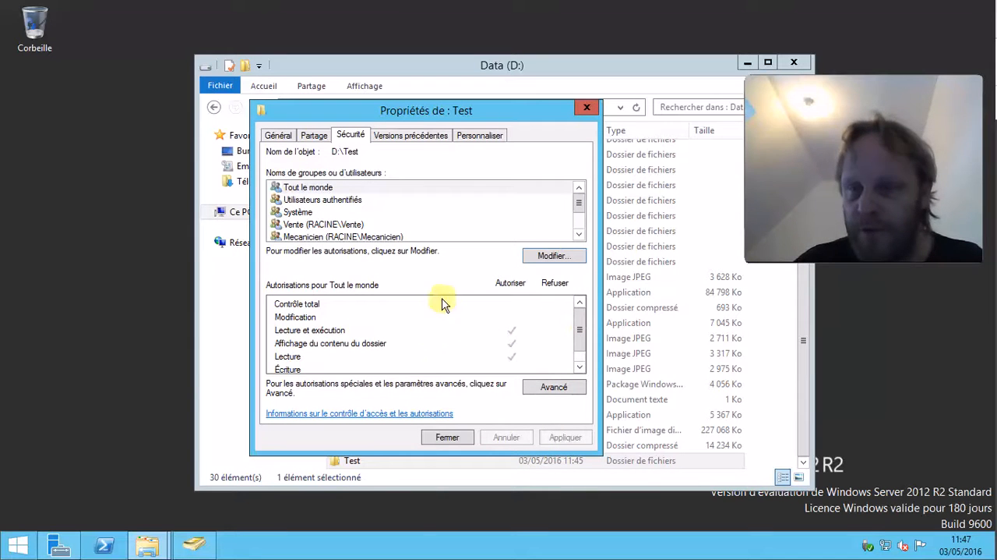
Review the permissions of the Mecanicien, Administrateurs and Tout le monde entries, then close the Test properties.
click(316, 235)
scroll(345, 226, down, 1)
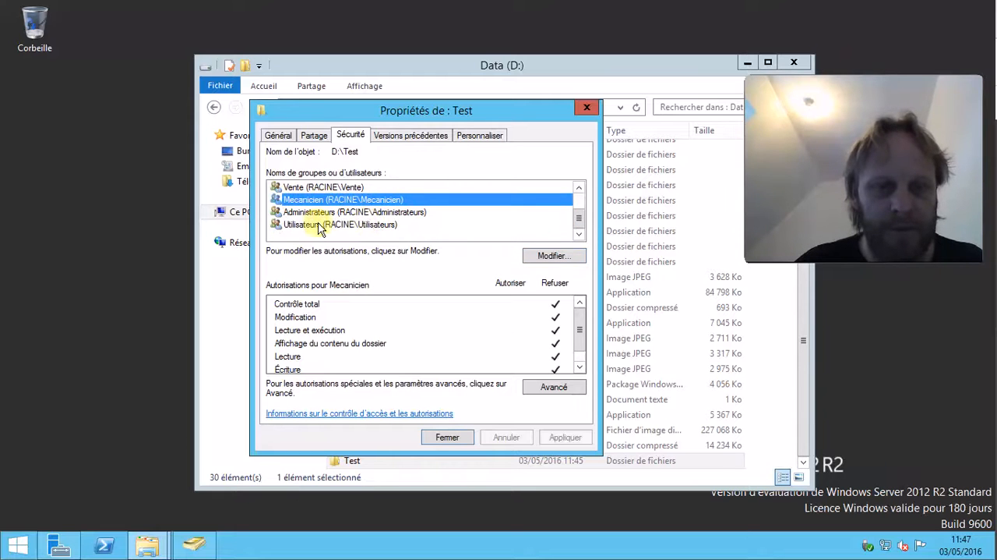
click(314, 212)
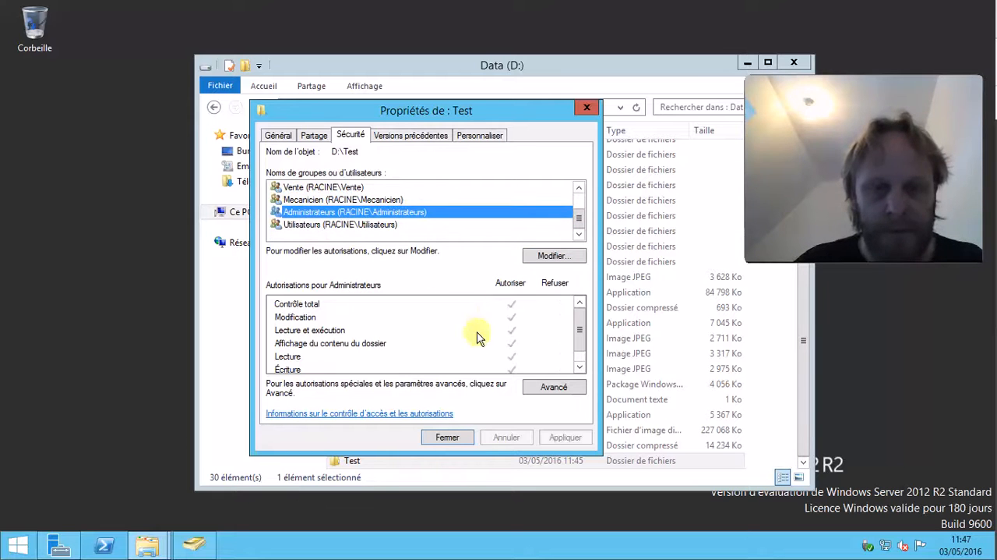
scroll(319, 207, up, 1)
click(322, 188)
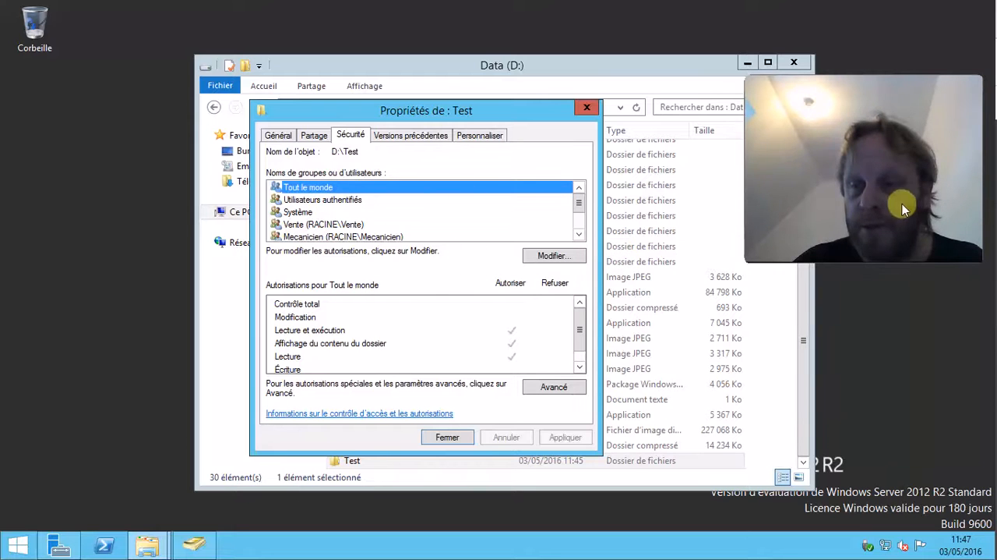
drag(975, 86, 977, 32)
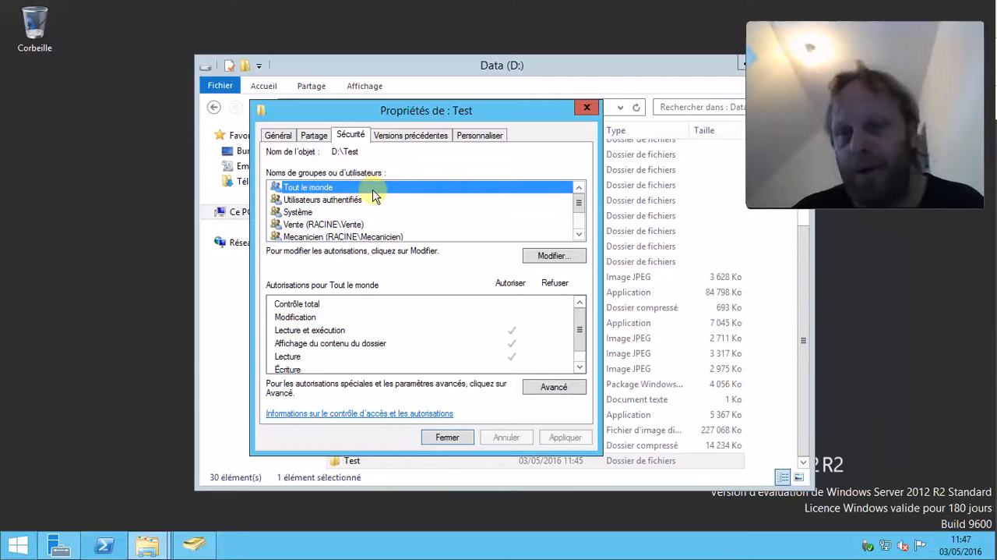
click(448, 437)
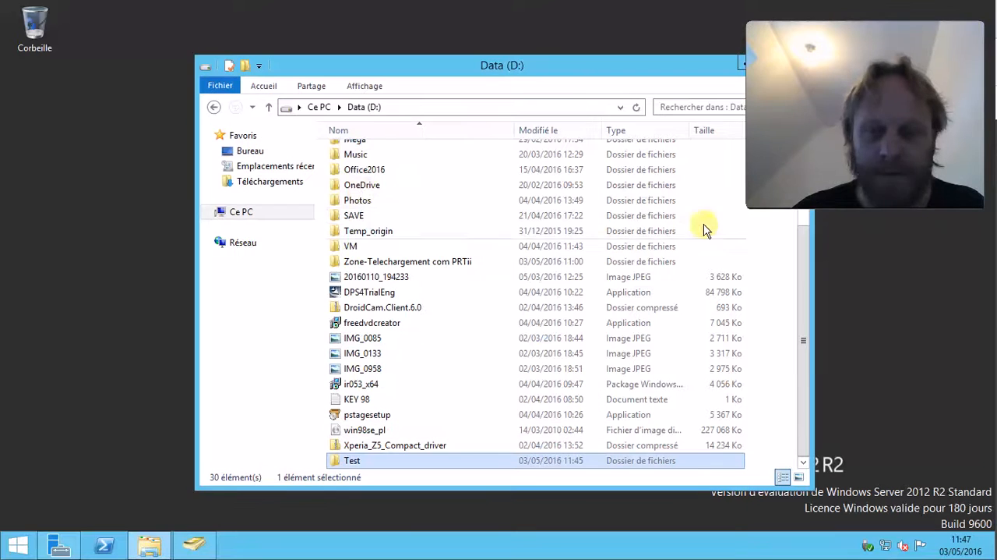
Delete the Test folder from the Data (D:) drive.
drag(453, 66, 365, 56)
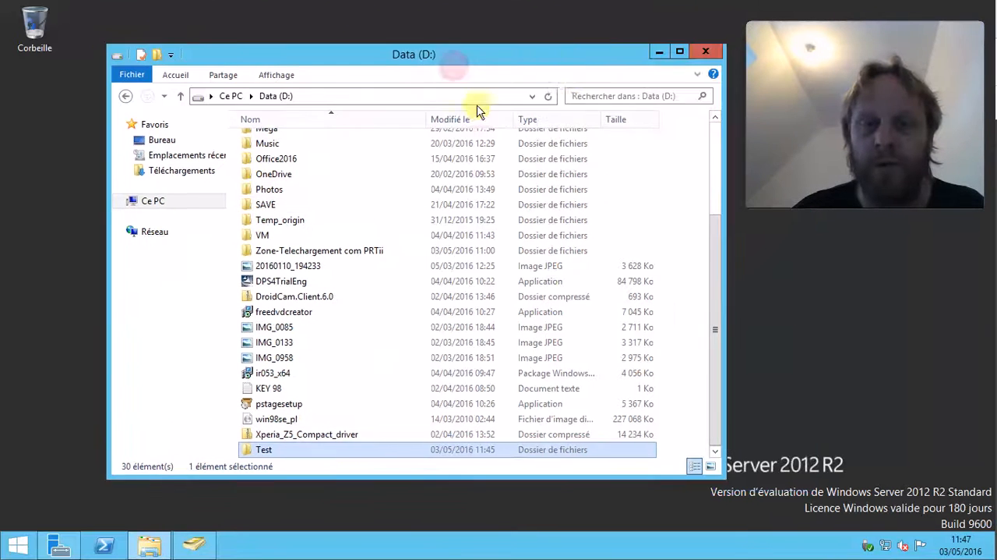
drag(572, 47, 575, 71)
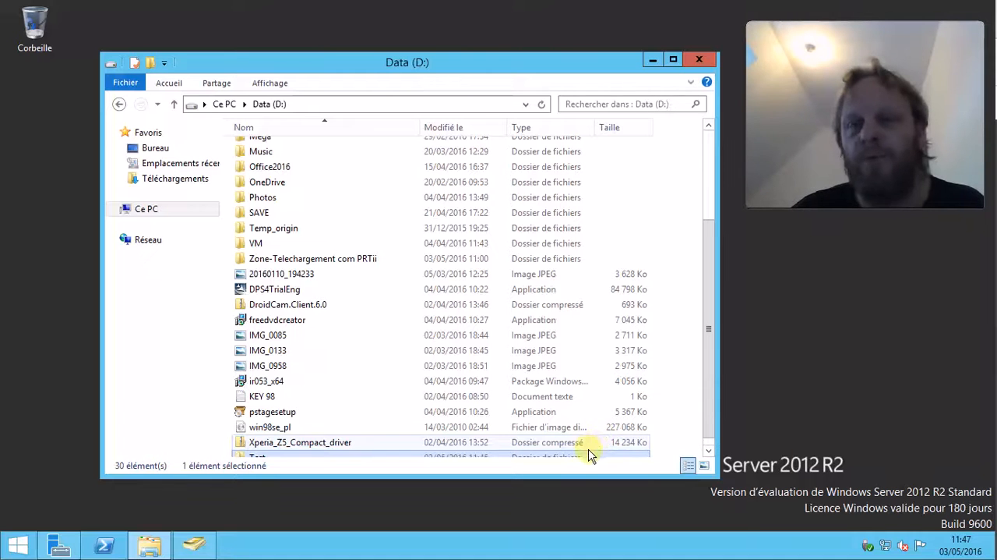
scroll(300, 435, down, 1)
right_click(273, 450)
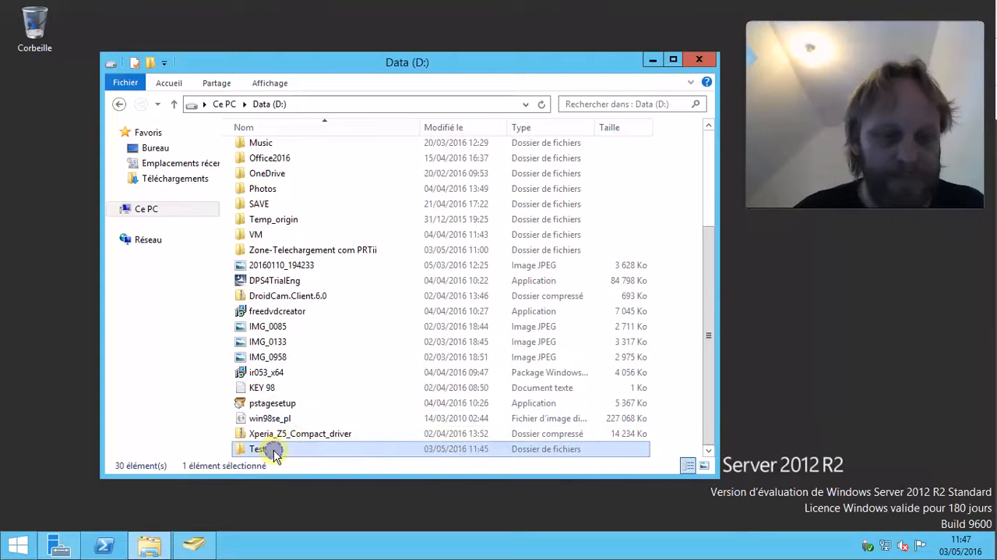
click(345, 402)
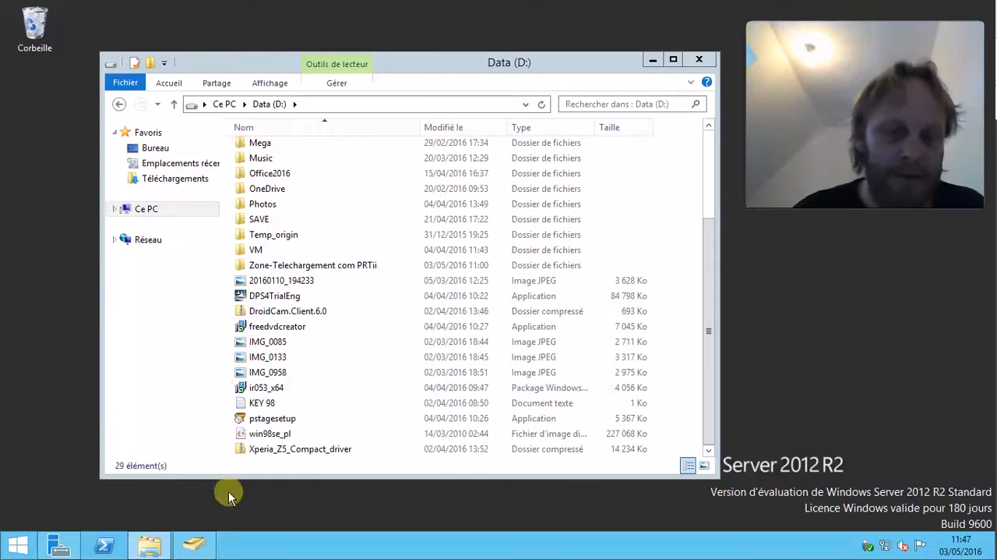
Open an administrator command prompt.
click(710, 295)
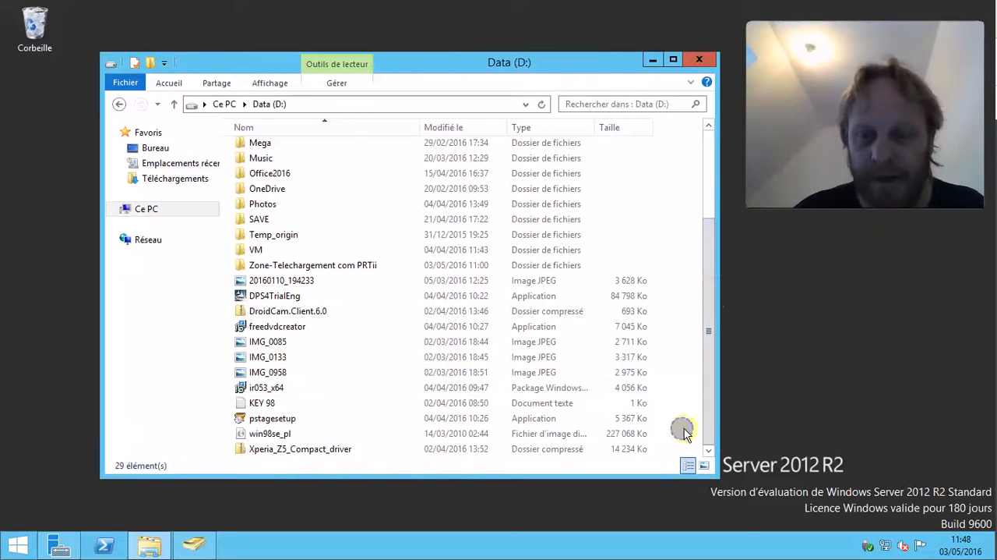
right_click(683, 428)
right_click(17, 543)
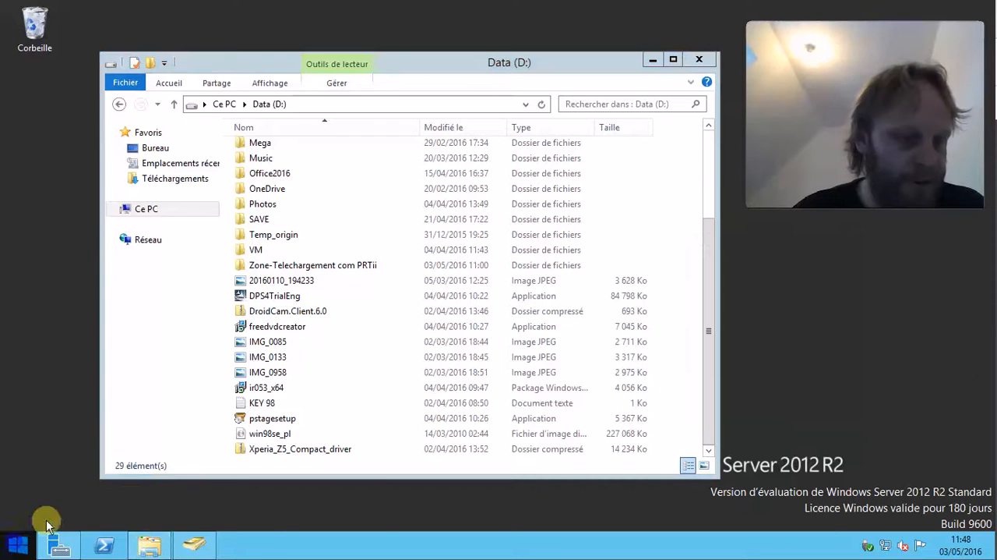
click(89, 515)
key(Return)
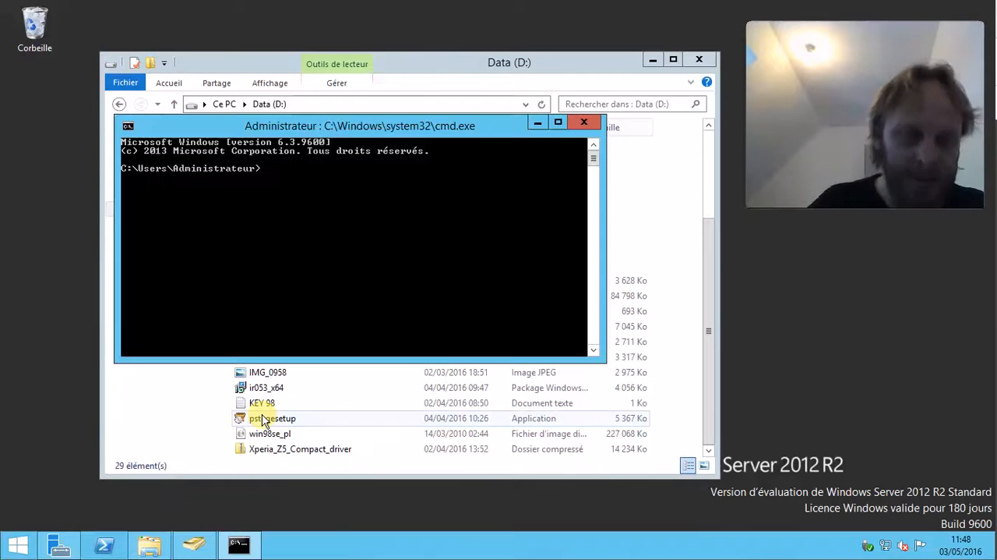
Run net share to list the server's shared folders, then close the command prompt.
text(netshar)
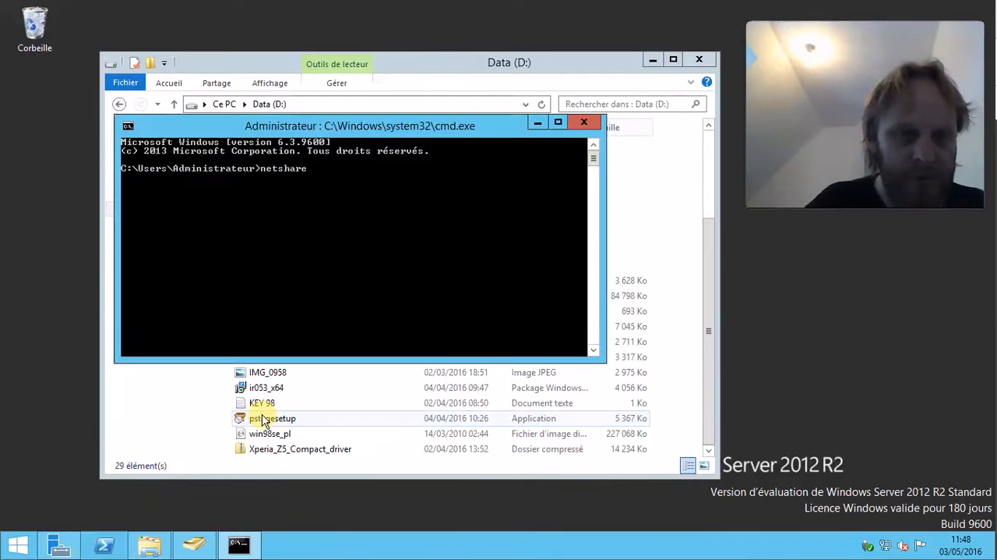
text(e)
key(Return)
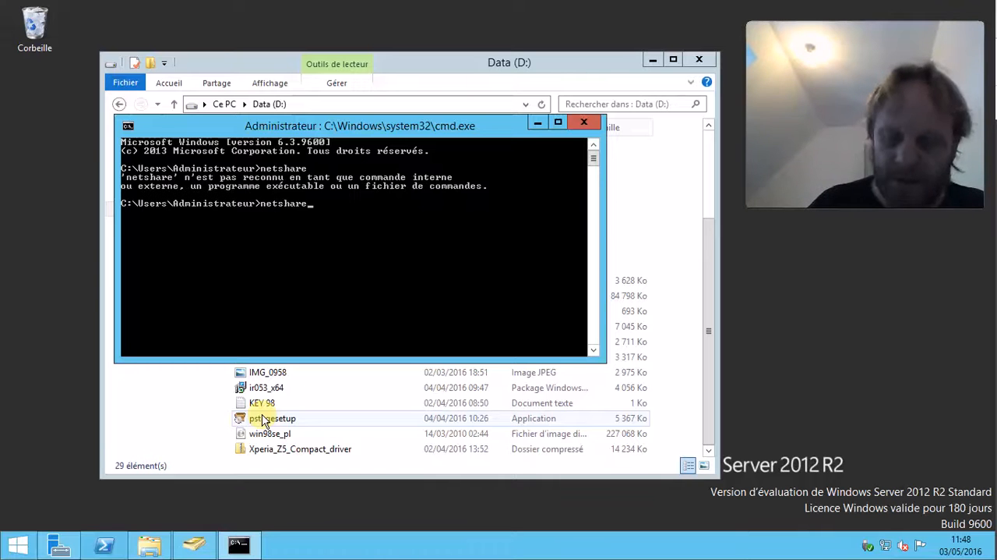
text(net share)
key(Return)
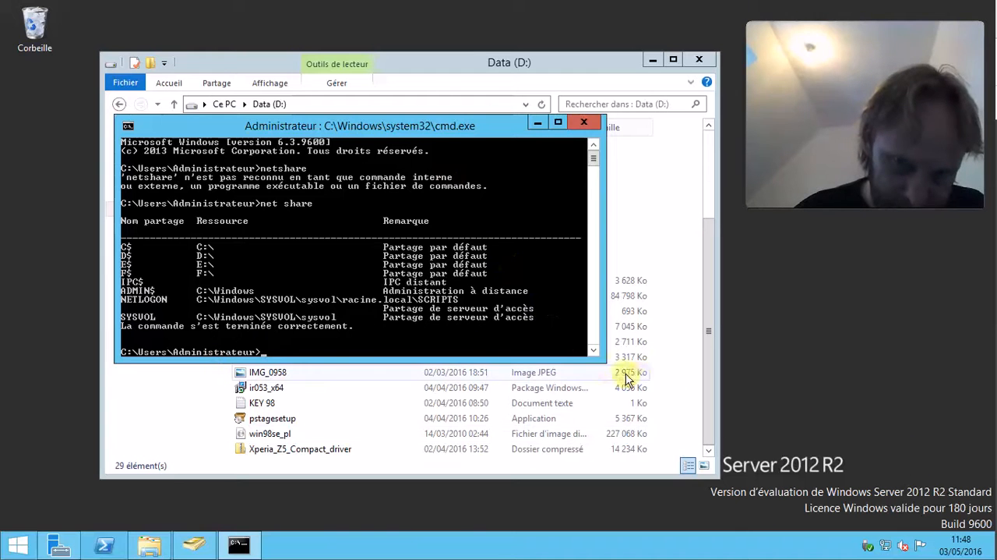
mouse_move(606, 363)
mouse_down()
mouse_move(605, 381)
mouse_move(606, 371)
mouse_up()
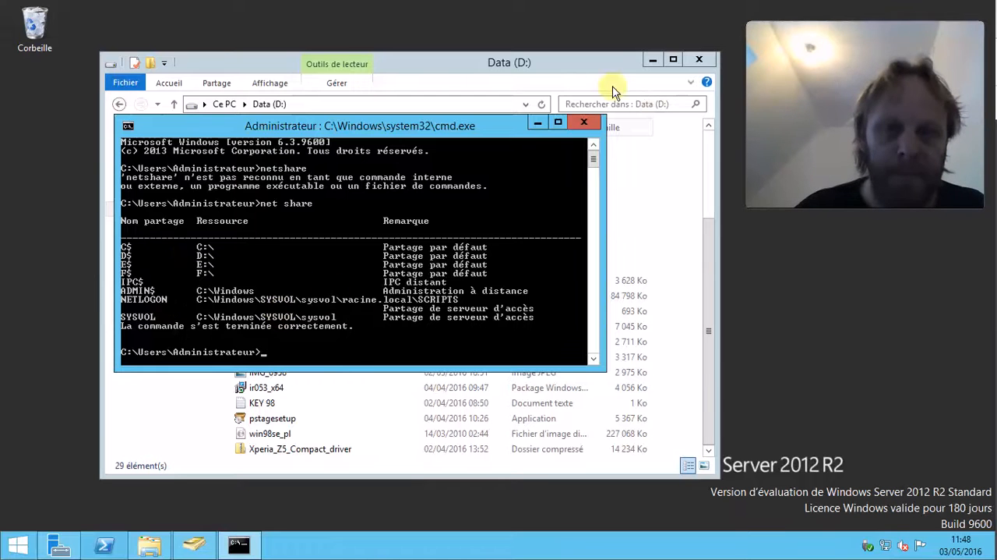
click(583, 123)
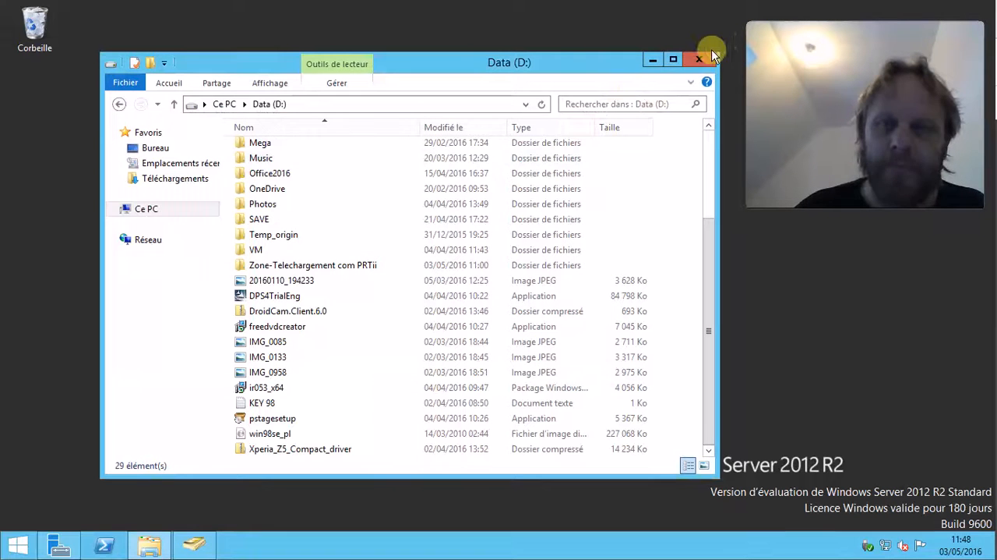
Open the Shares list under File and Storage Services in Server Manager.
right_click(18, 545)
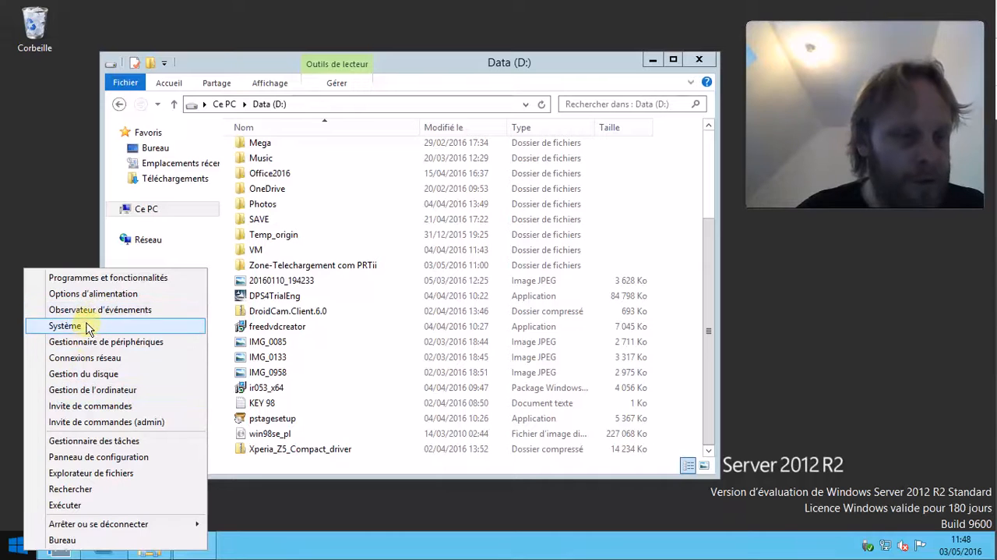
click(263, 526)
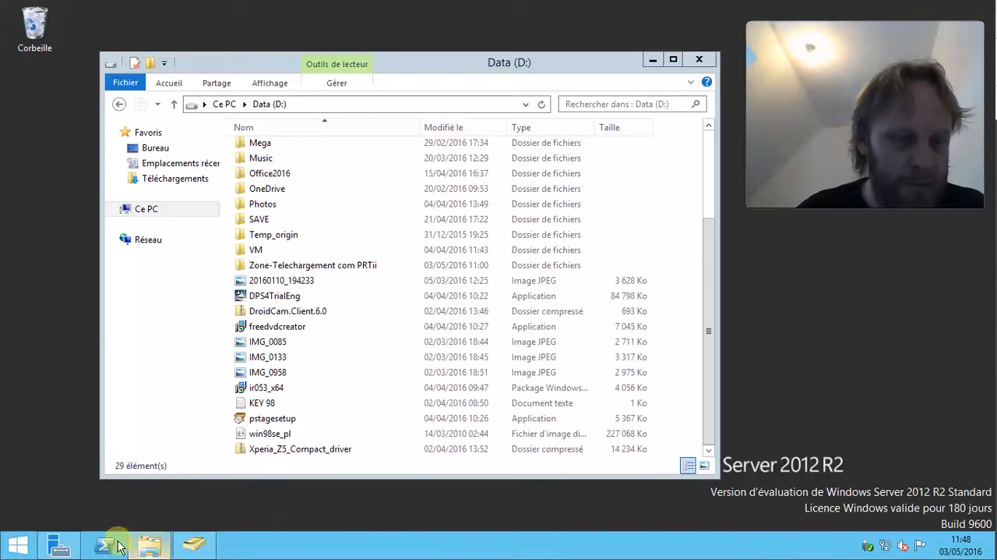
click(60, 545)
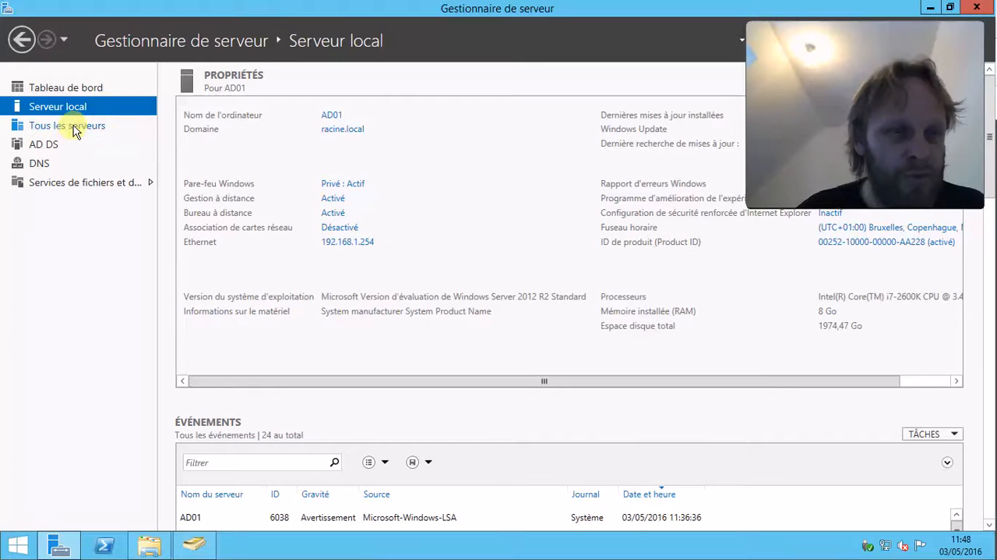
click(75, 130)
click(81, 182)
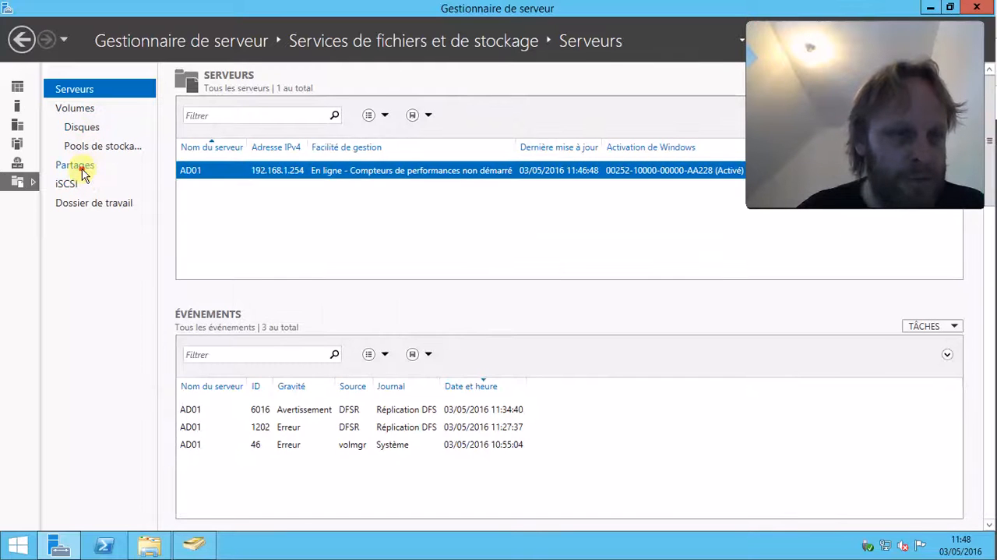
click(78, 167)
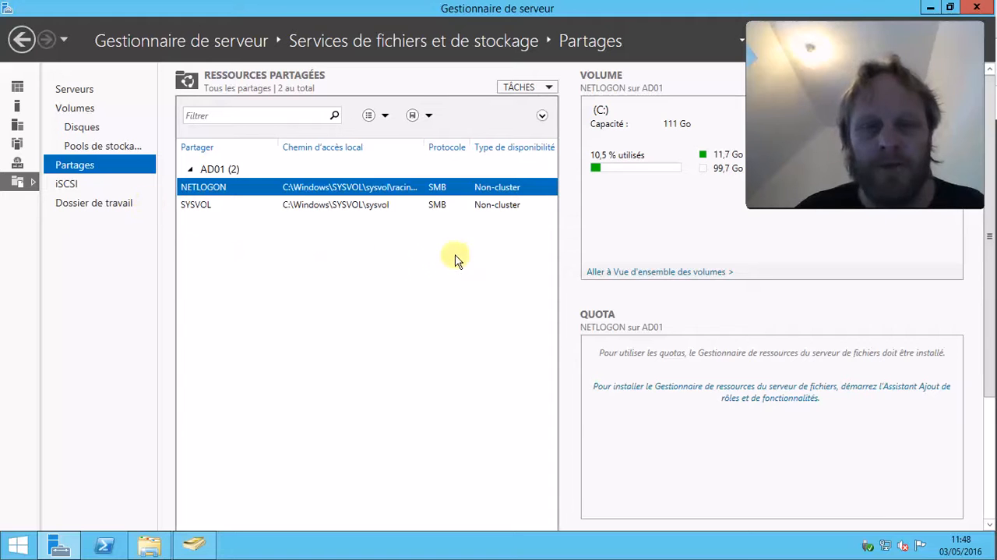
mouse_move(681, 11)
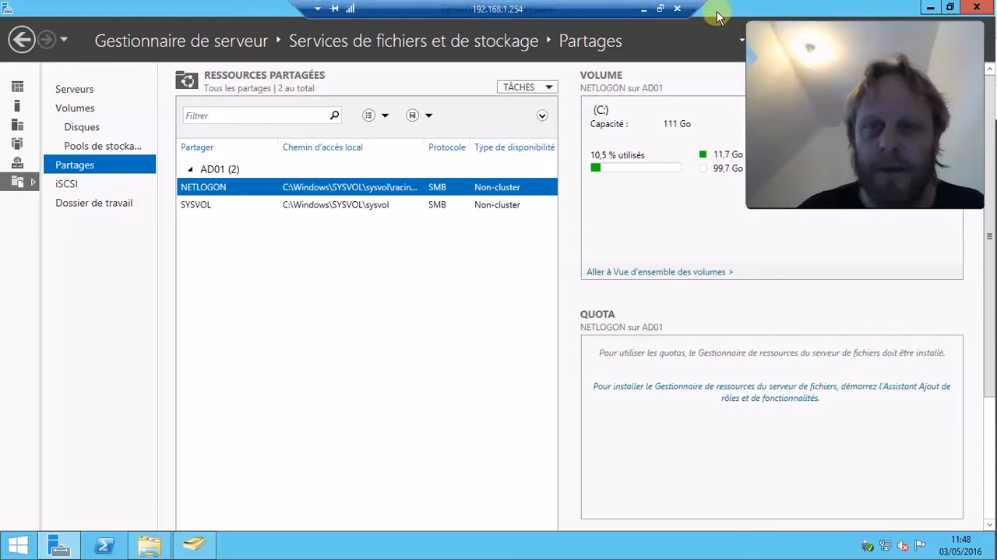
double_click(718, 12)
drag(604, 387, 696, 464)
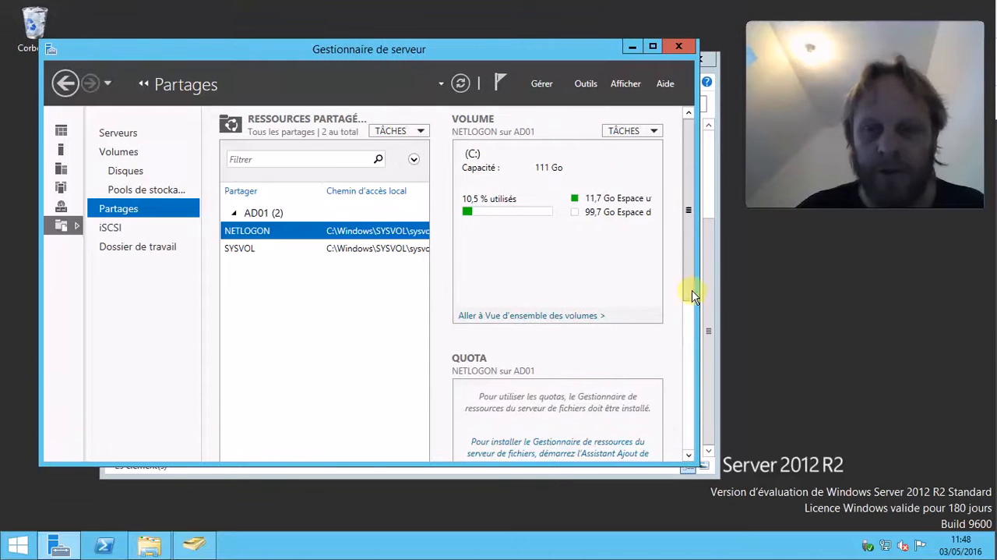
scroll(693, 296, down, 3)
scroll(693, 265, up, 3)
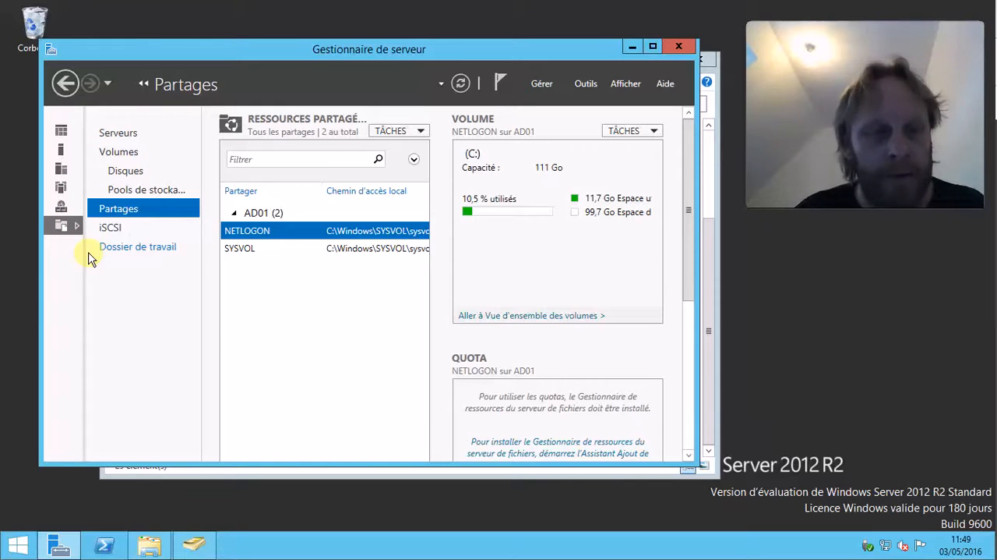
Maximize the Server Manager window and take the Remote Desktop connection out of full-screen mode.
double_click(551, 50)
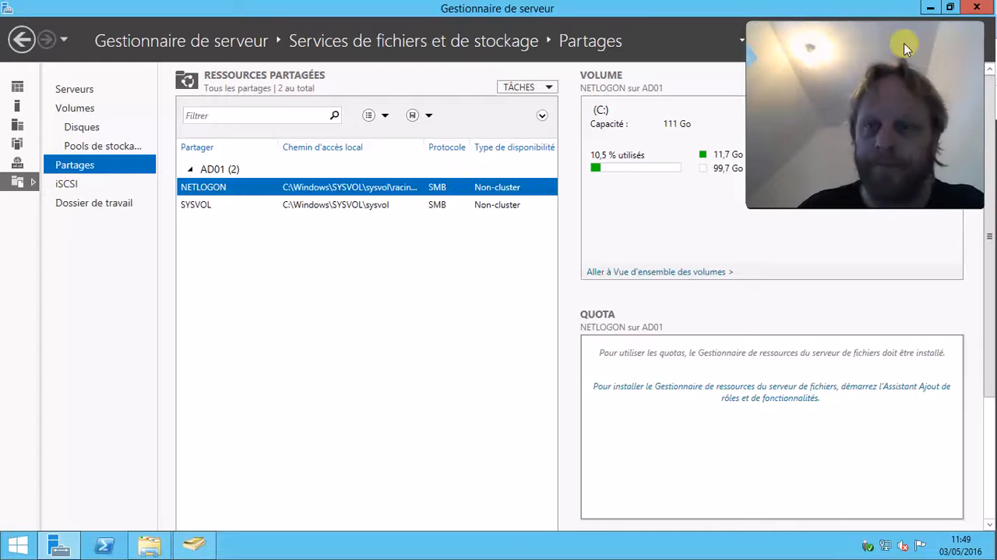
click(662, 9)
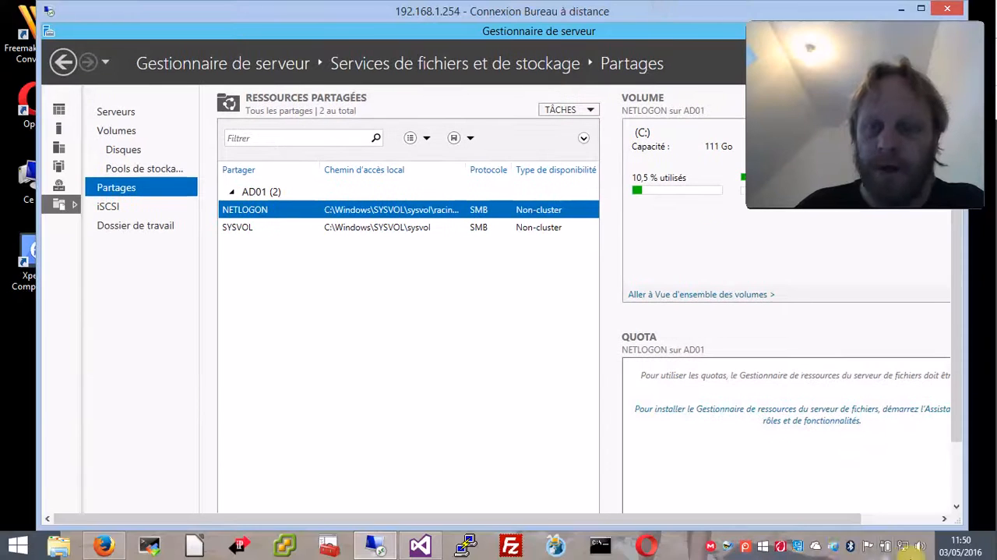
right_click(746, 545)
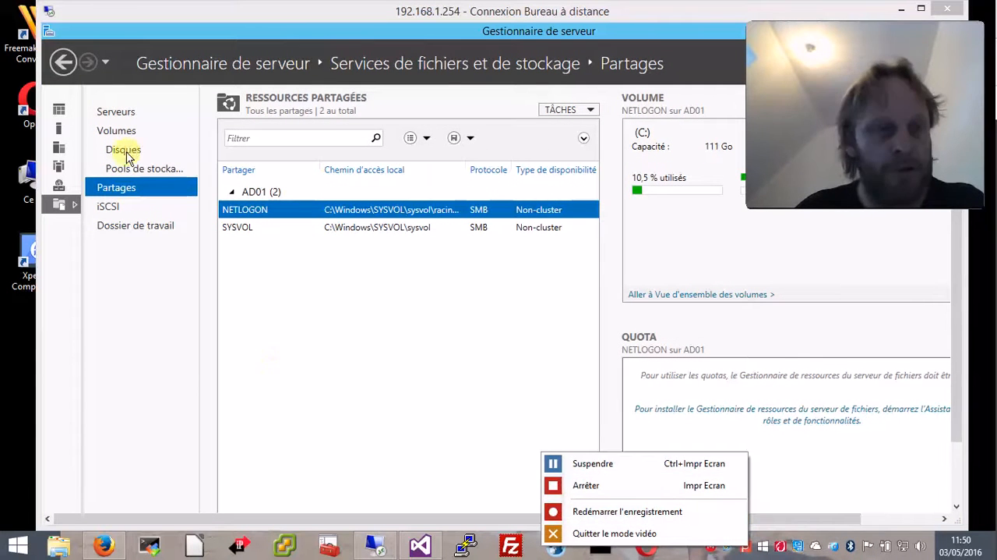
Browse the Server Manager sections DNS, AD DS, All Servers, Local Server and Dashboard.
click(58, 185)
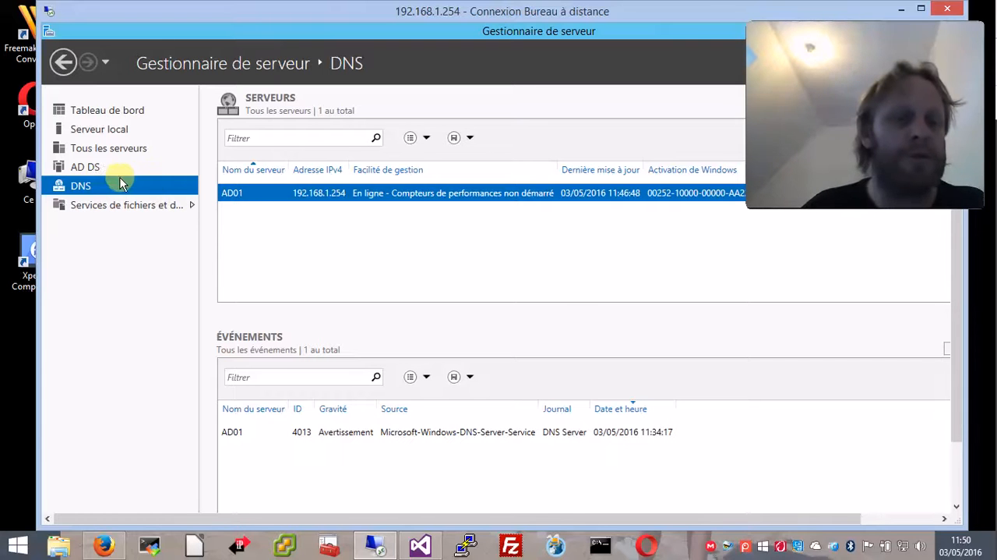
click(92, 165)
click(84, 183)
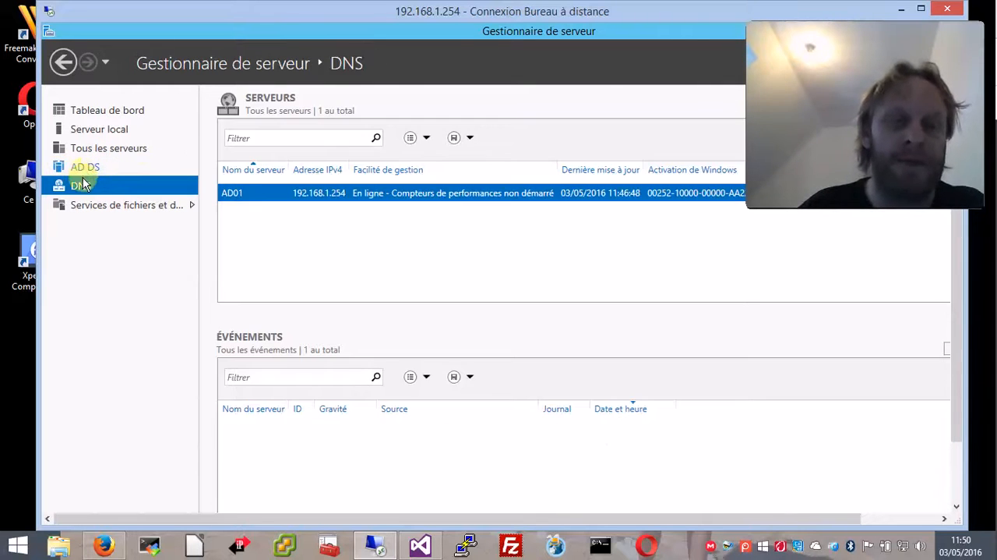
click(86, 167)
click(94, 148)
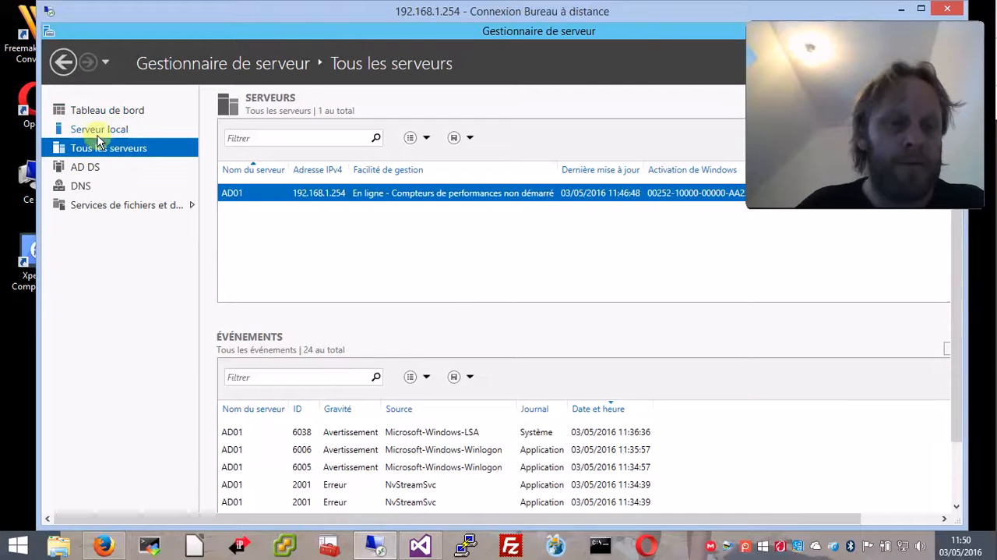
click(85, 129)
click(102, 111)
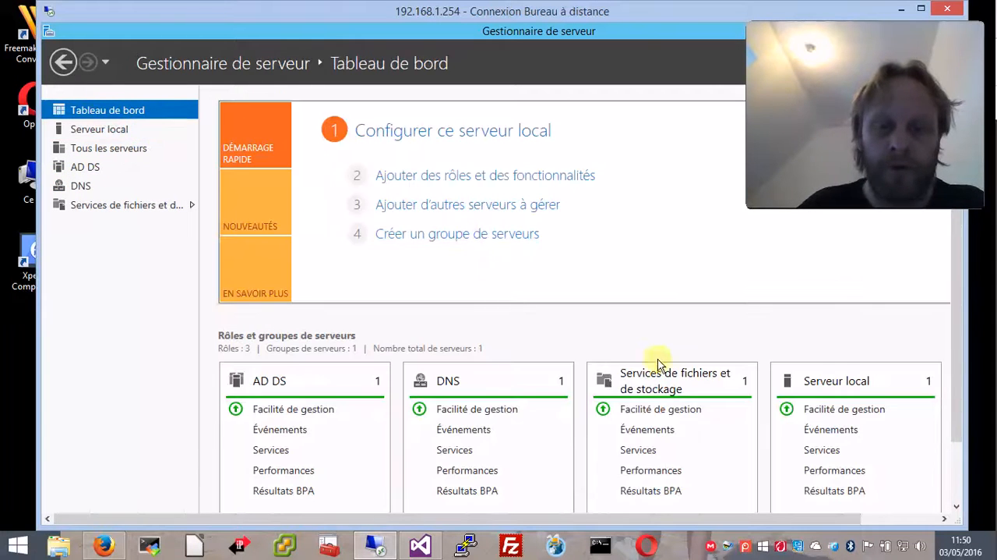
right_click(750, 549)
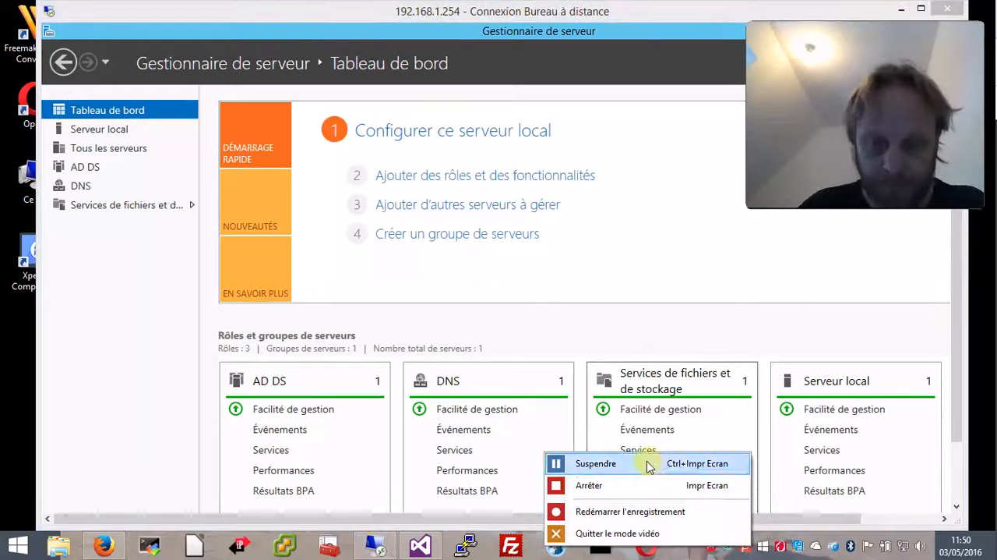